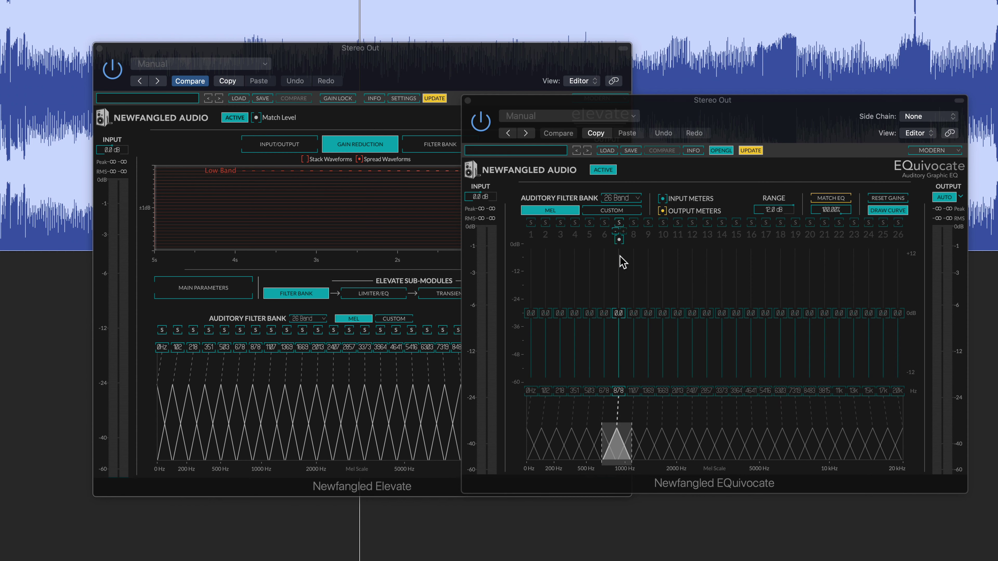
Close the EQuivocate, Punctuate and Saturate plug-in windows, leaving only Elevate open
left_click(468, 100)
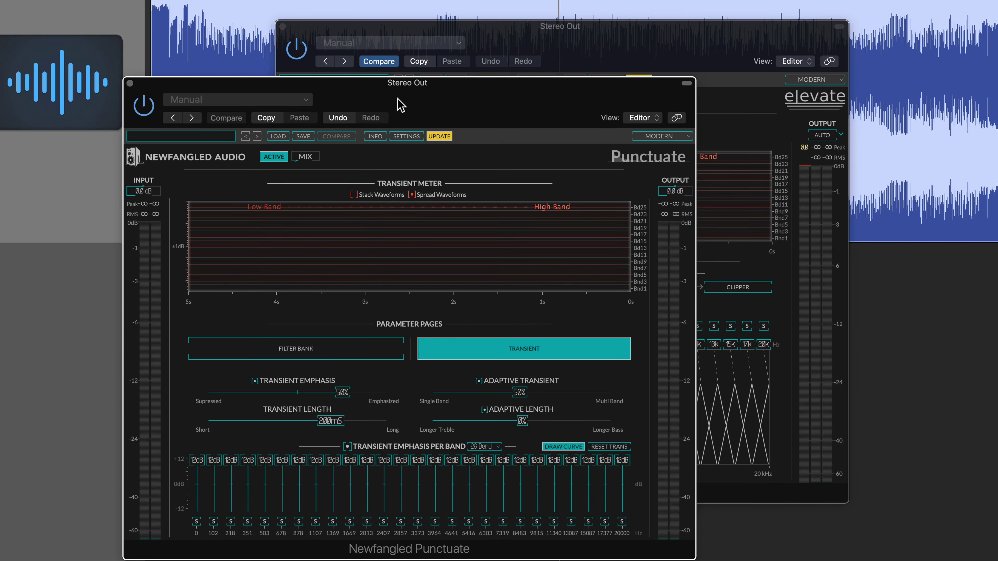
left_click_drag(401, 102, 442, 56)
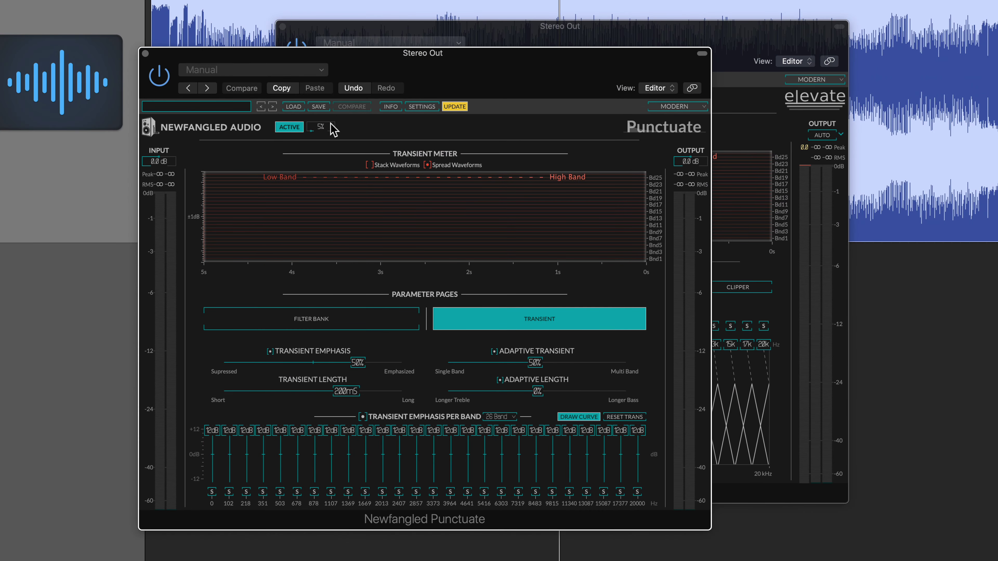
left_click_drag(326, 124, 345, 87)
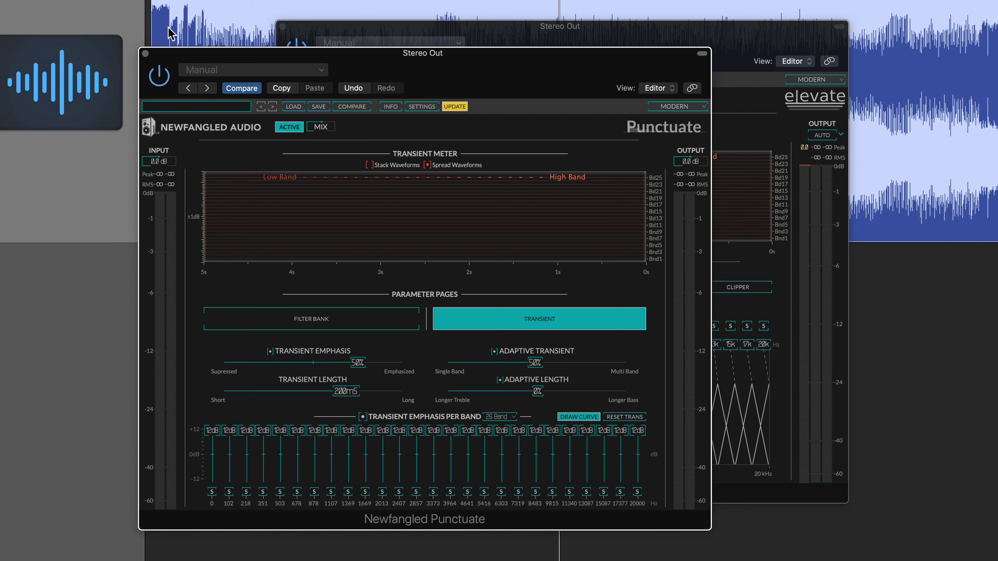
left_click(145, 53)
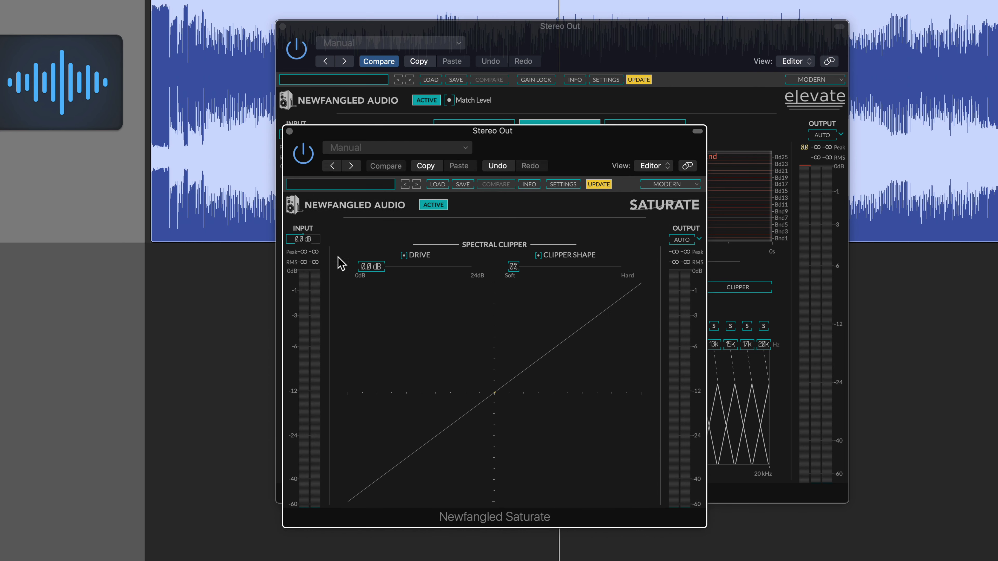
left_click_drag(529, 147, 899, 127)
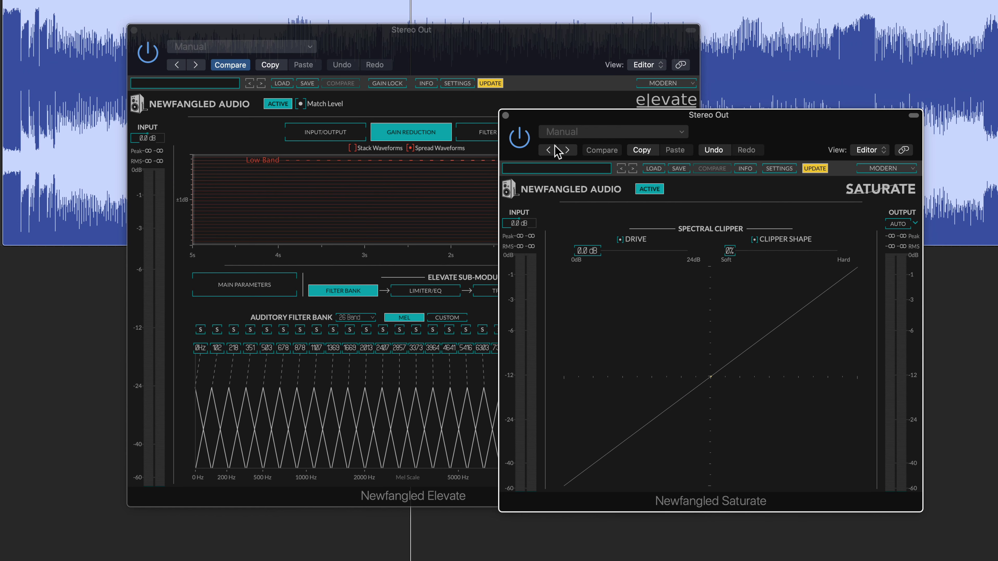
left_click(506, 116)
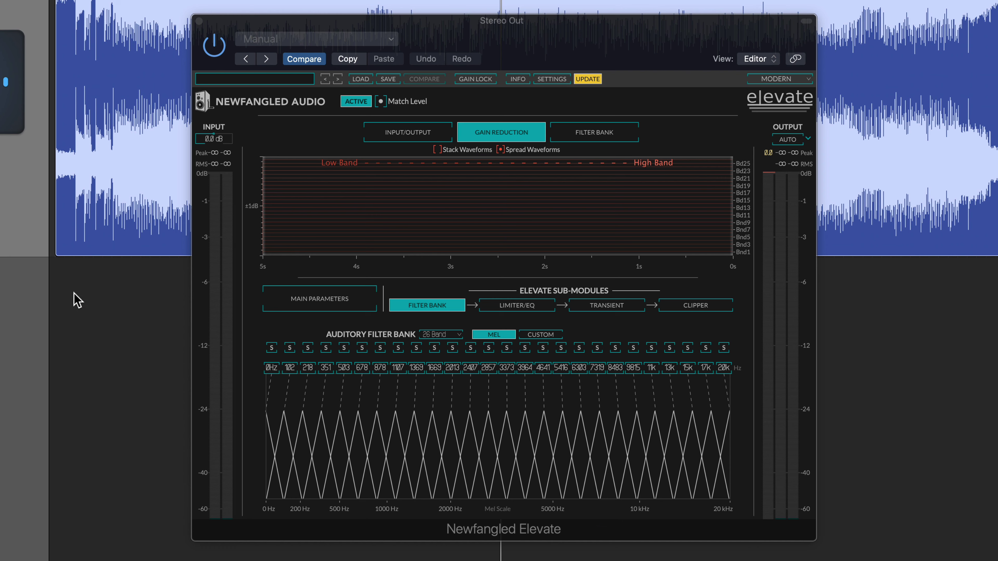
Look through Elevate's Limiter/EQ, Transient and Clipper sub-modules and return to the Filter Bank
left_click(526, 284)
left_click(519, 306)
left_click(605, 306)
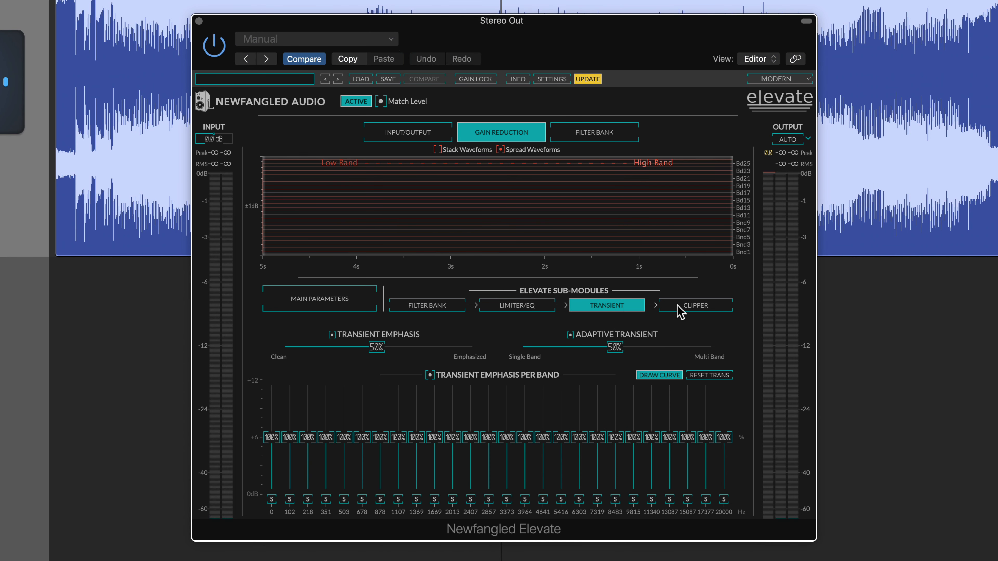
left_click(679, 306)
left_click(597, 306)
left_click(540, 309)
left_click(428, 306)
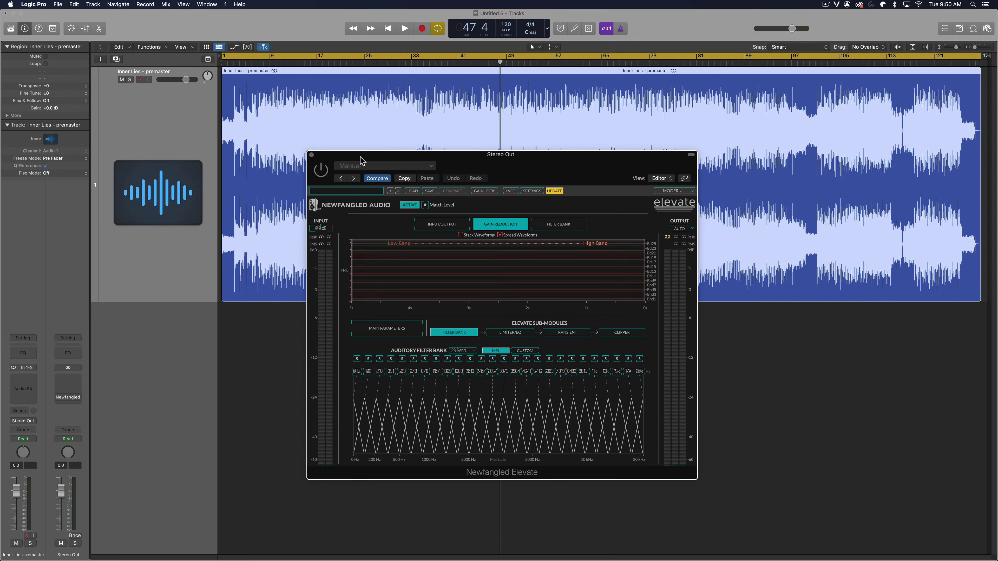
Move the Elevate window clear of most of the waveform and play the premaster from the beginning with cycle mode off
left_click_drag(360, 161, 616, 211)
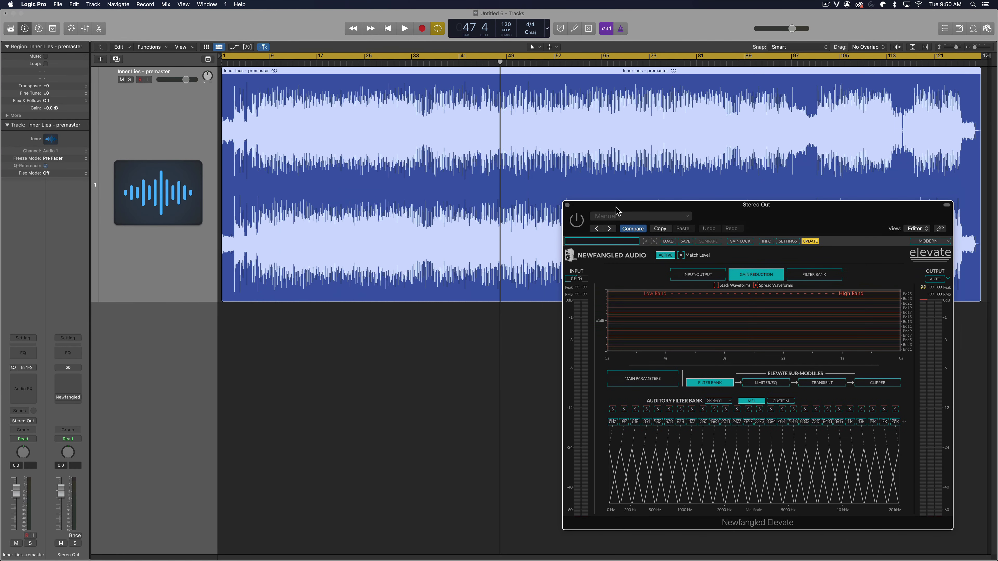
left_click(327, 319)
key("Return")
key("space")
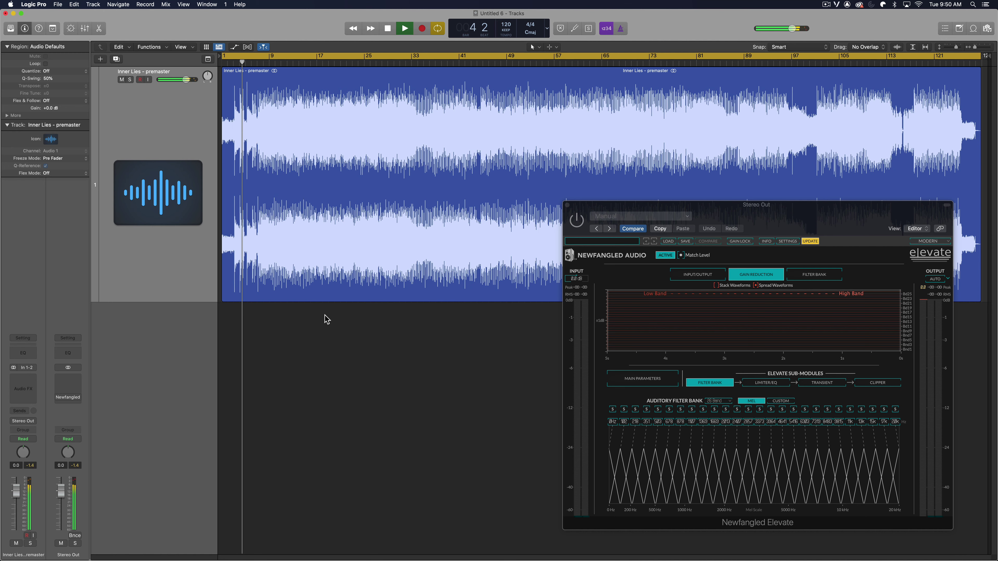
key("c")
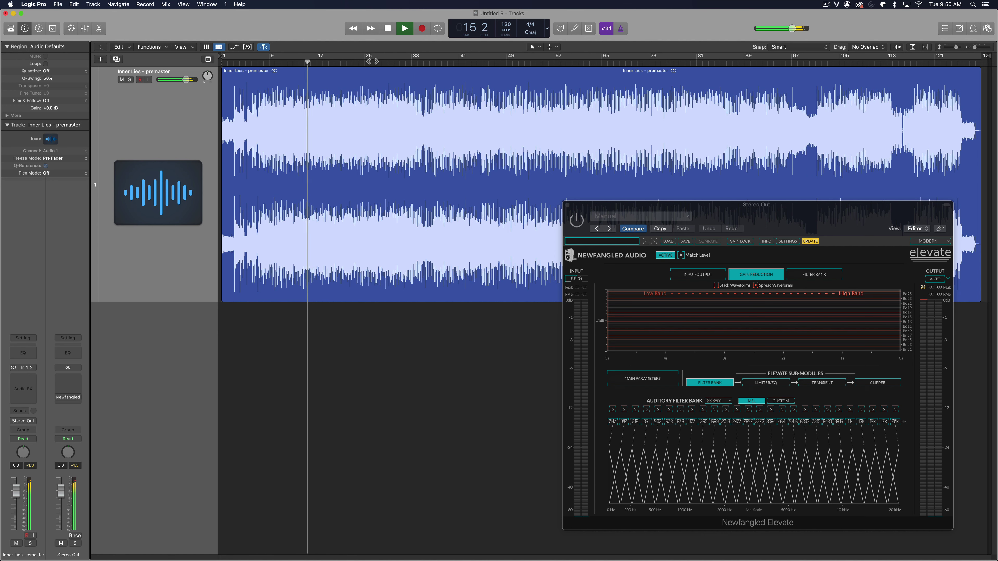
Continue listening from about bar 27, stop playback, and place the playhead at bar 14
left_click(381, 62)
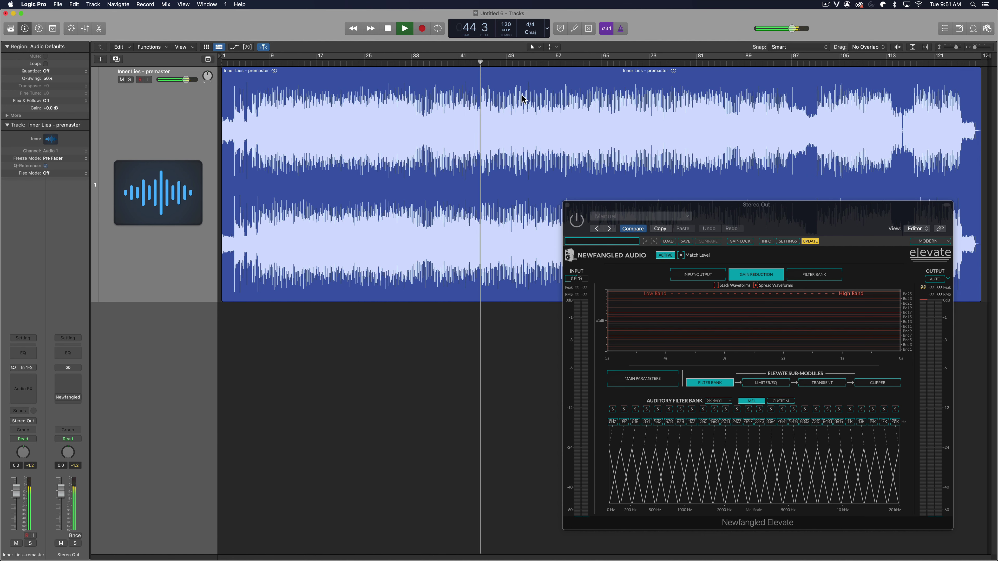
left_click(781, 226)
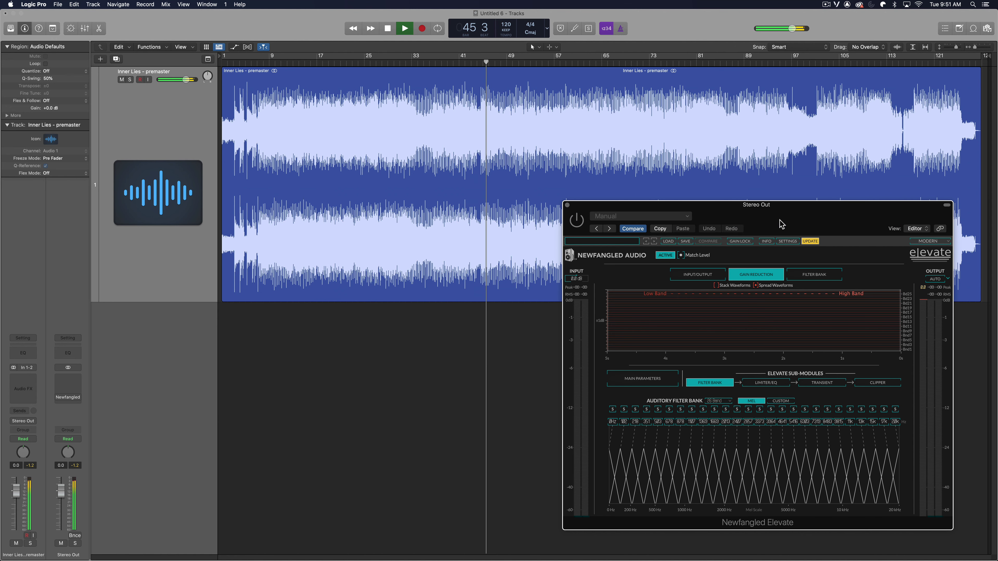
key("space")
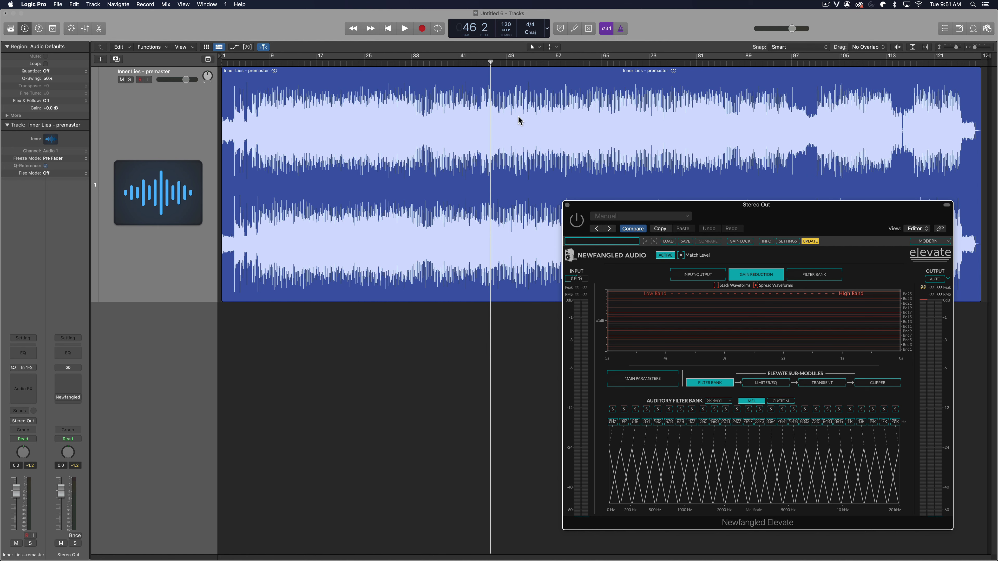
left_click(299, 63)
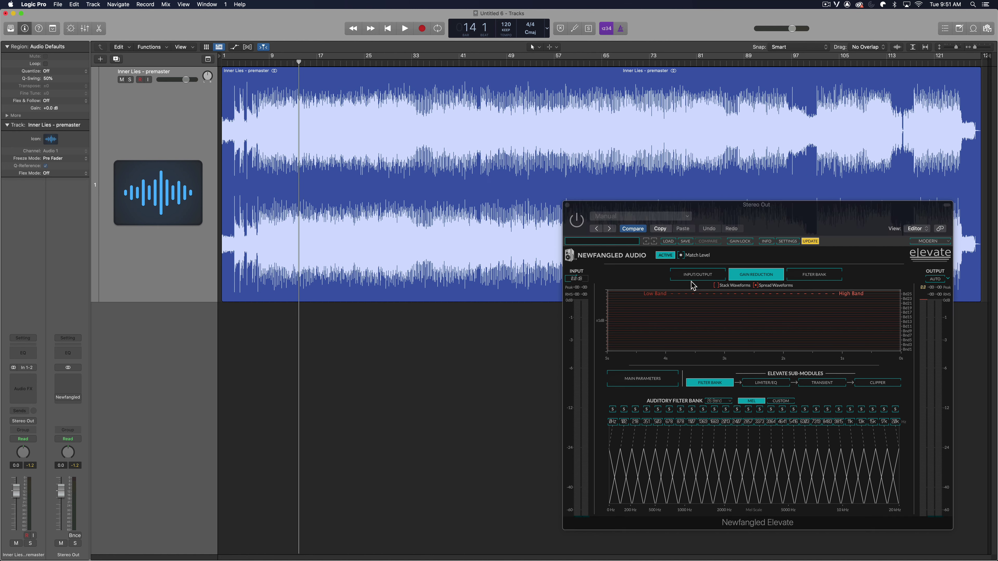
left_click(827, 215)
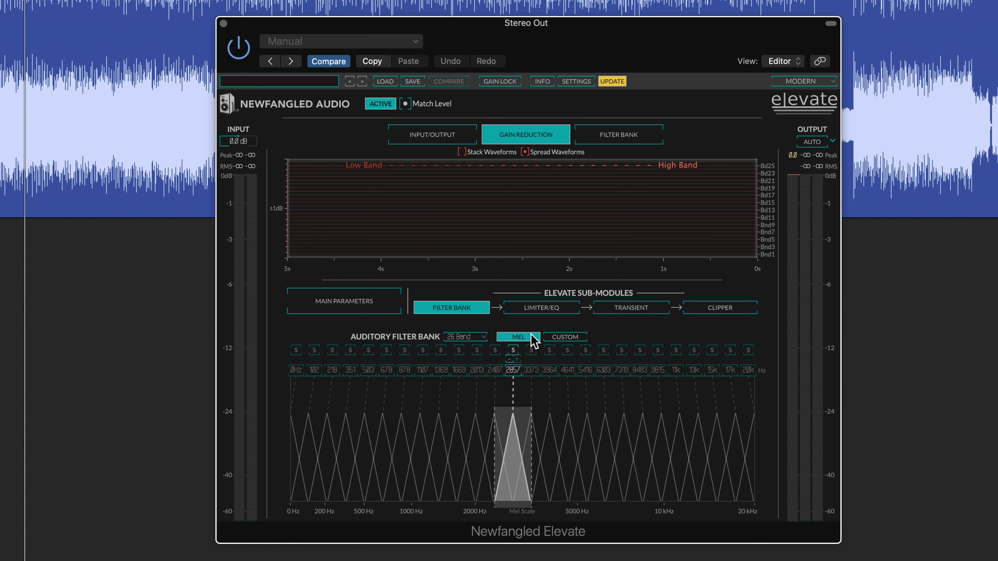
Raise filter bank band 2 to 174 Hz, checking the band frequencies in Limiter/EQ before and after the change
left_click(546, 310)
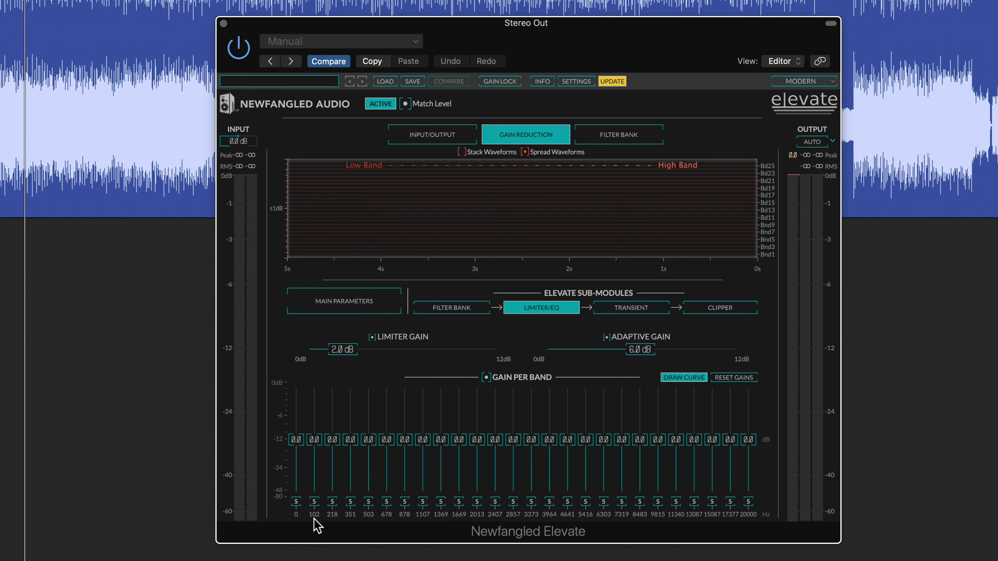
left_click(451, 310)
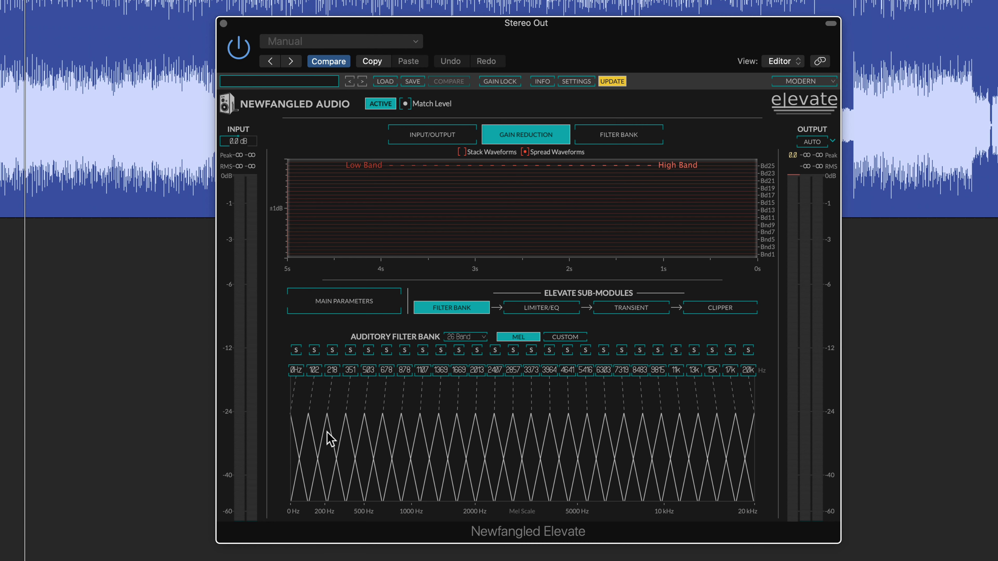
left_click_drag(313, 370, 414, 357)
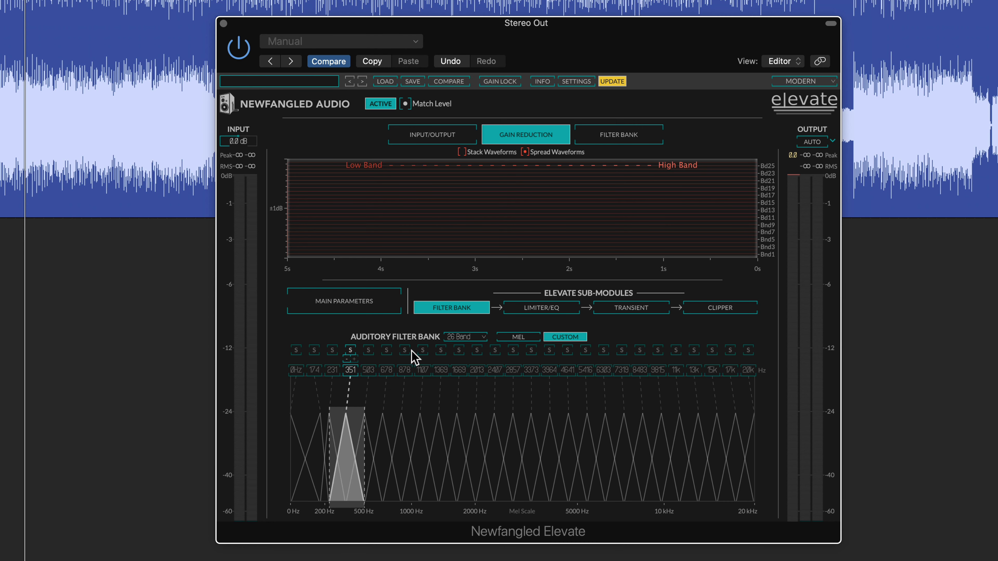
left_click(540, 308)
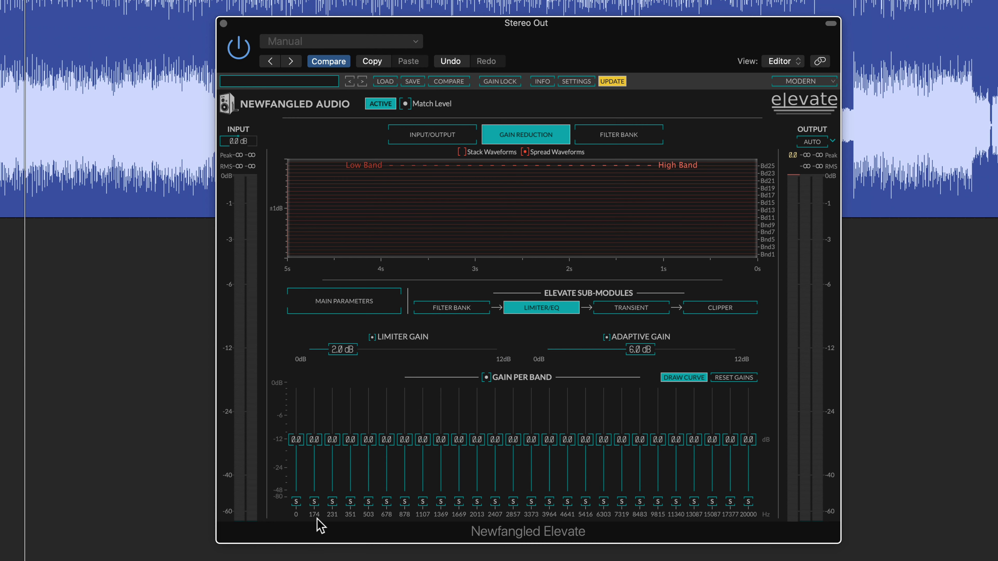
left_click(457, 310)
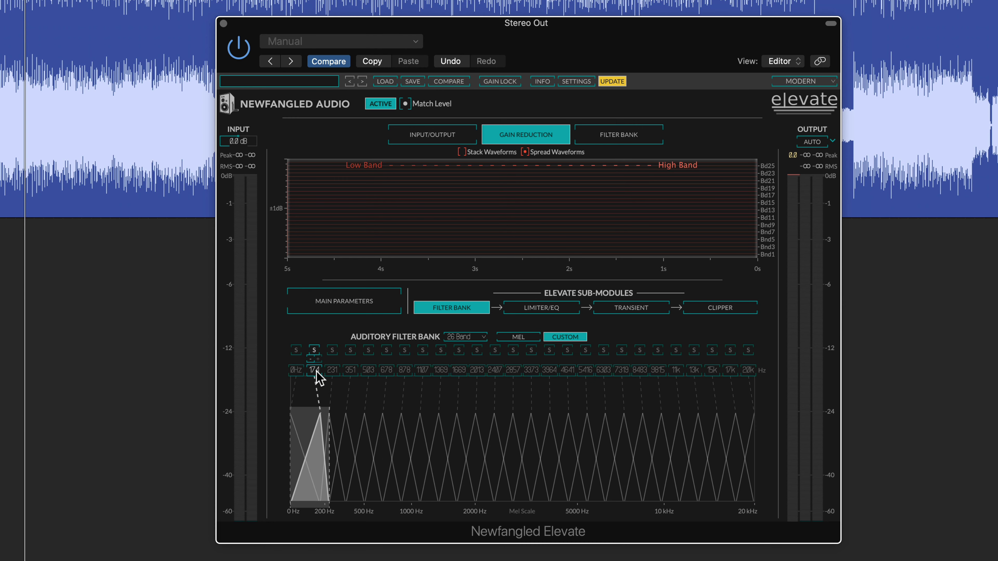
Set filter bank band 2 to 106 Hz and solo bands 2, 3 and 4 in turn during playback
left_click_drag(316, 371, 311, 379)
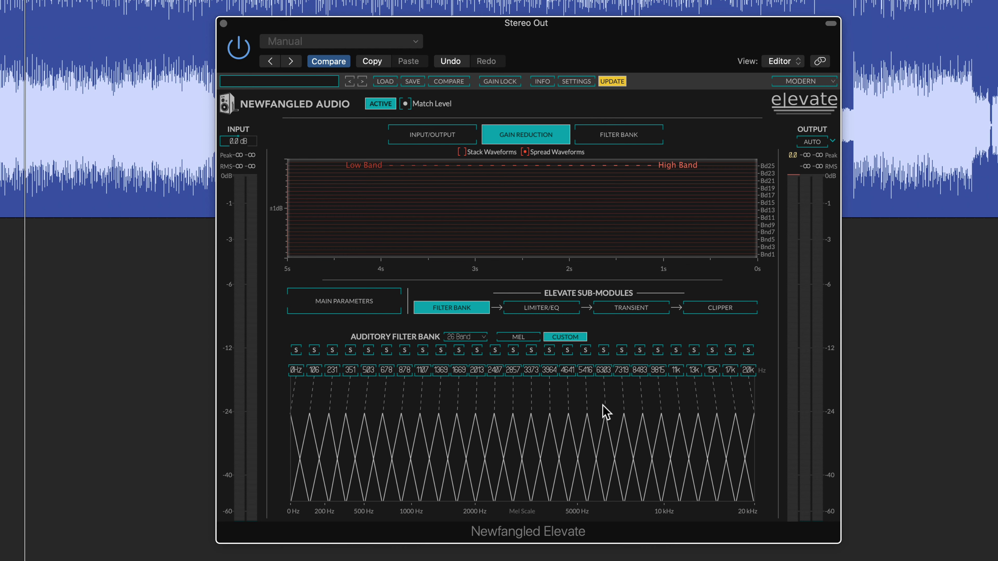
left_click(314, 350)
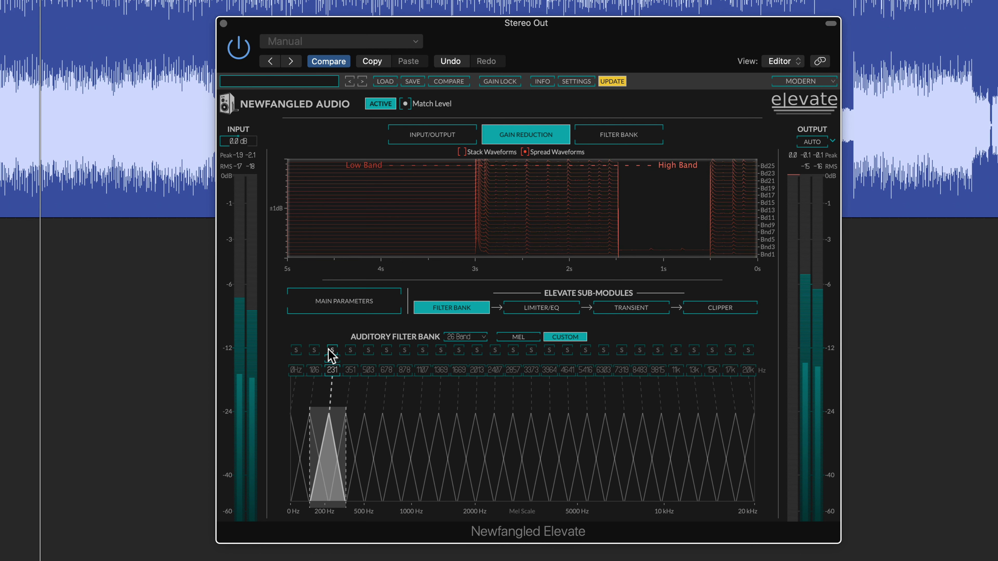
left_click(332, 350)
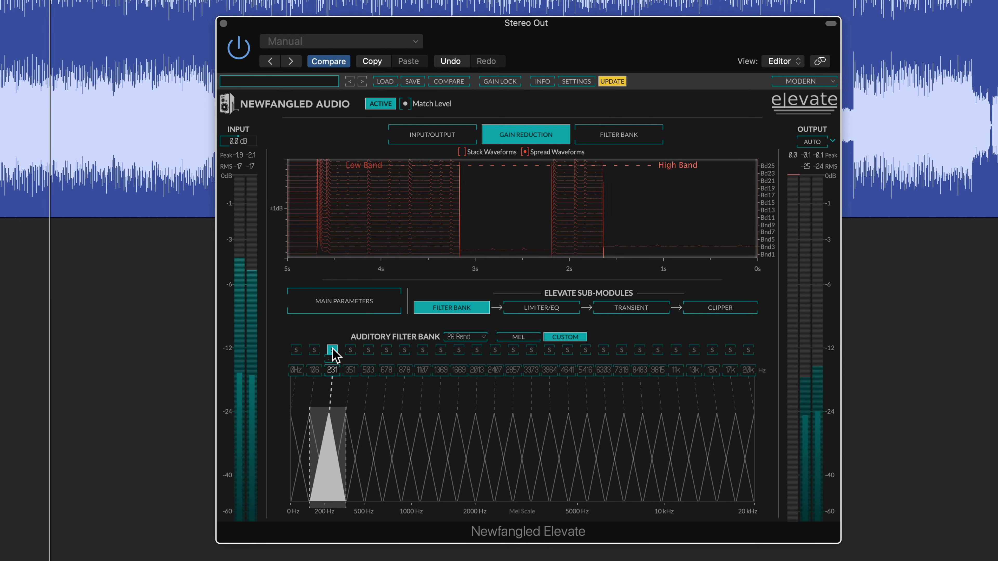
left_click(333, 351)
left_click(347, 352)
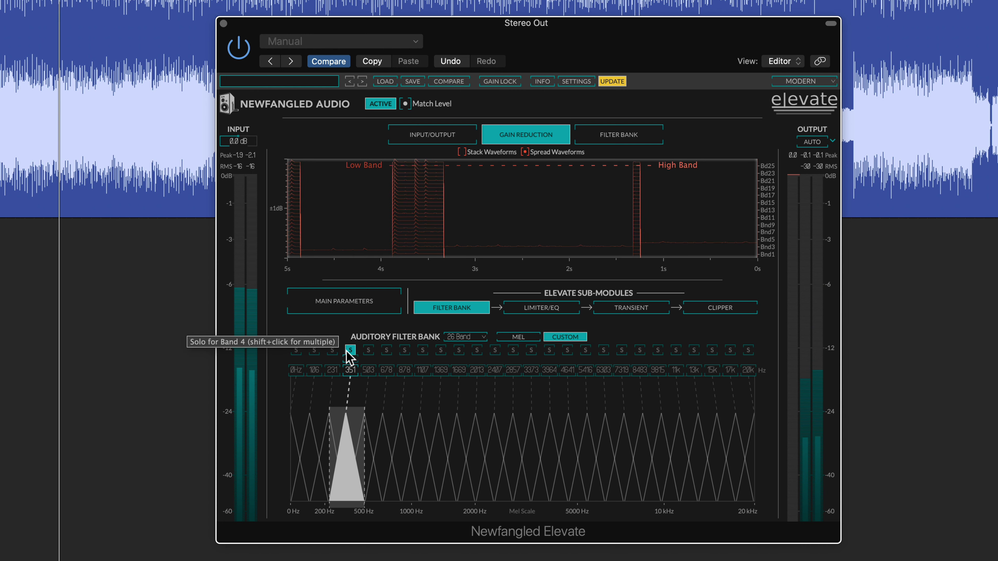
left_click(349, 350)
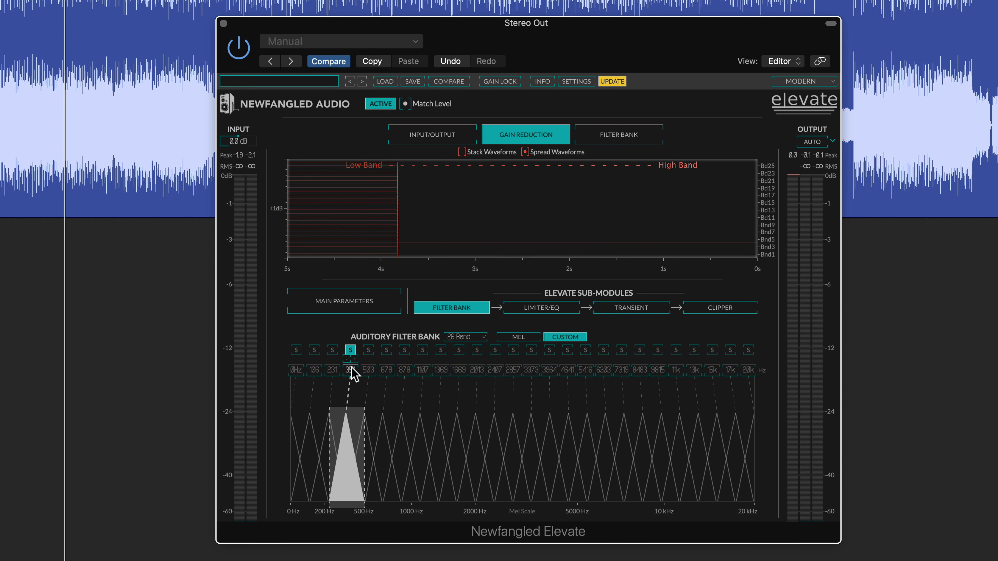
Sweep the soloed band 4 up and down, settling it at 275 Hz, and lower band 3 to 183 Hz
left_click_drag(350, 367, 356, 360)
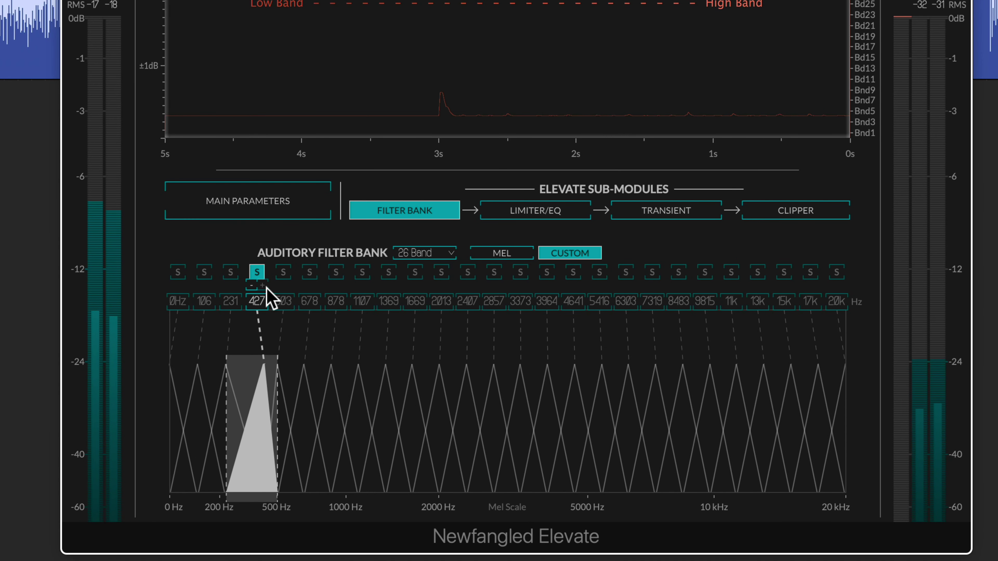
left_click_drag(267, 288, 253, 312)
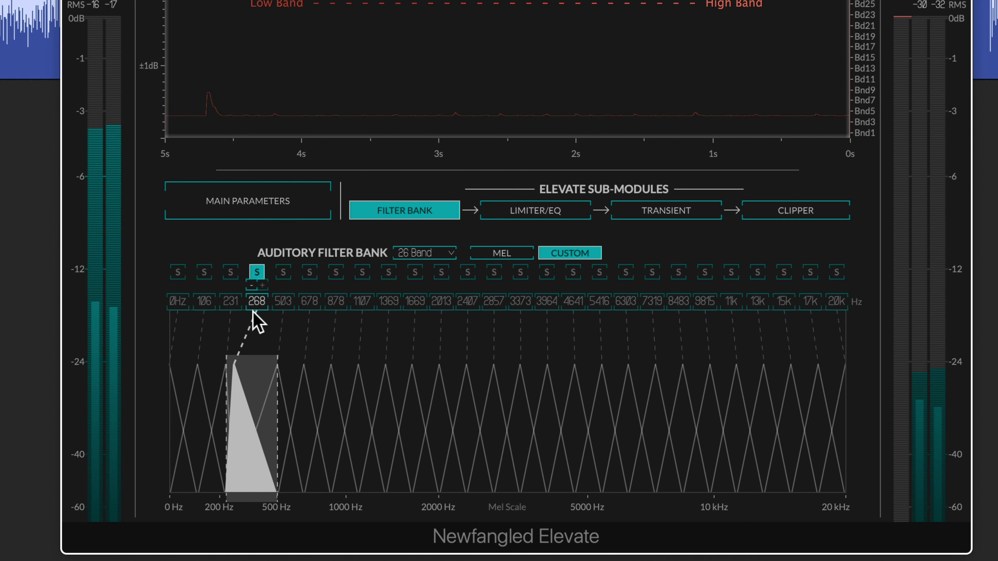
left_click(265, 283)
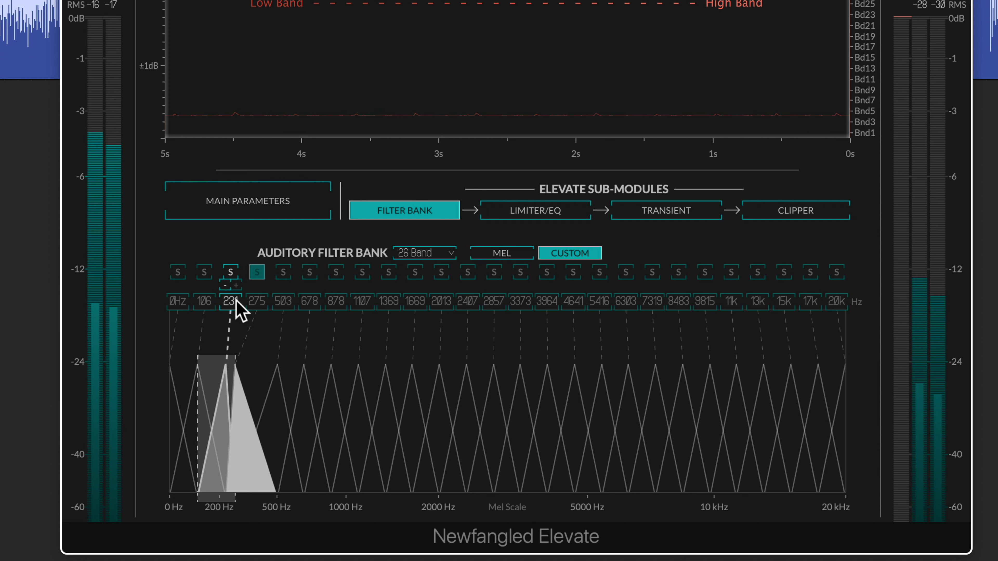
left_click_drag(236, 301, 234, 304)
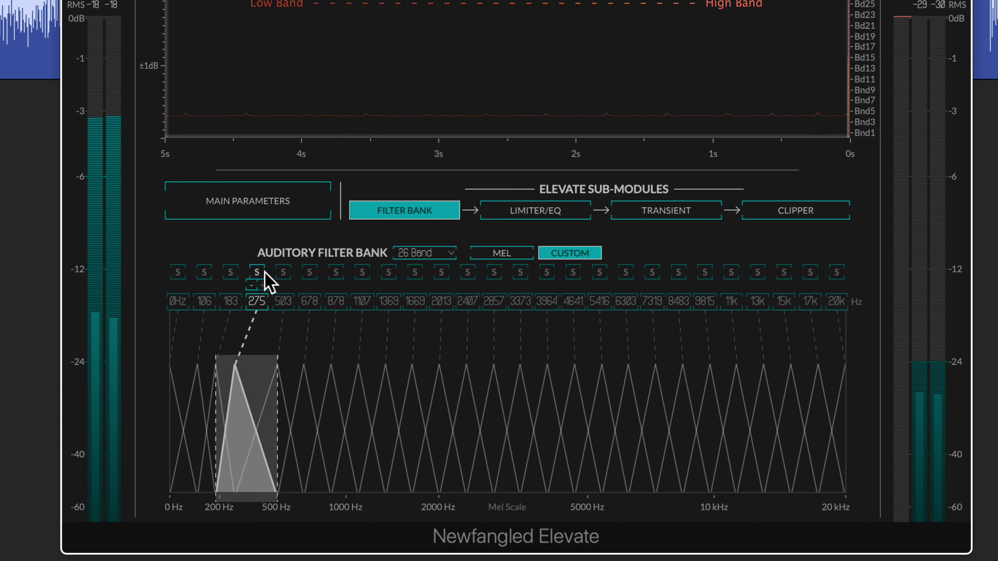
Solo band 5, lower its center frequency to 424 Hz, and turn its solo off
left_click(282, 273)
mouse_move(283, 310)
left_mouse_down()
mouse_move(277, 319)
mouse_move(285, 293)
mouse_move(283, 326)
left_mouse_up()
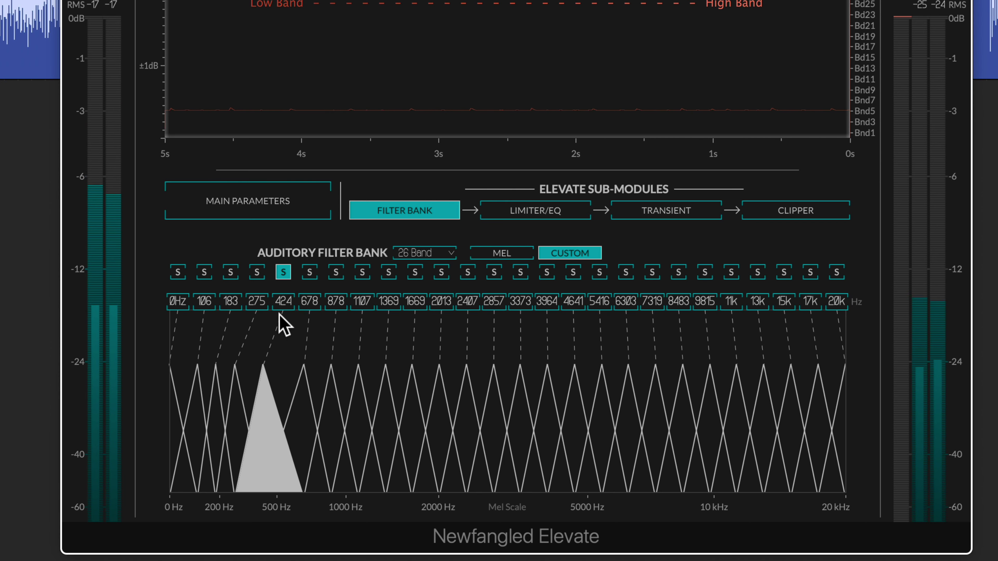
left_click(283, 272)
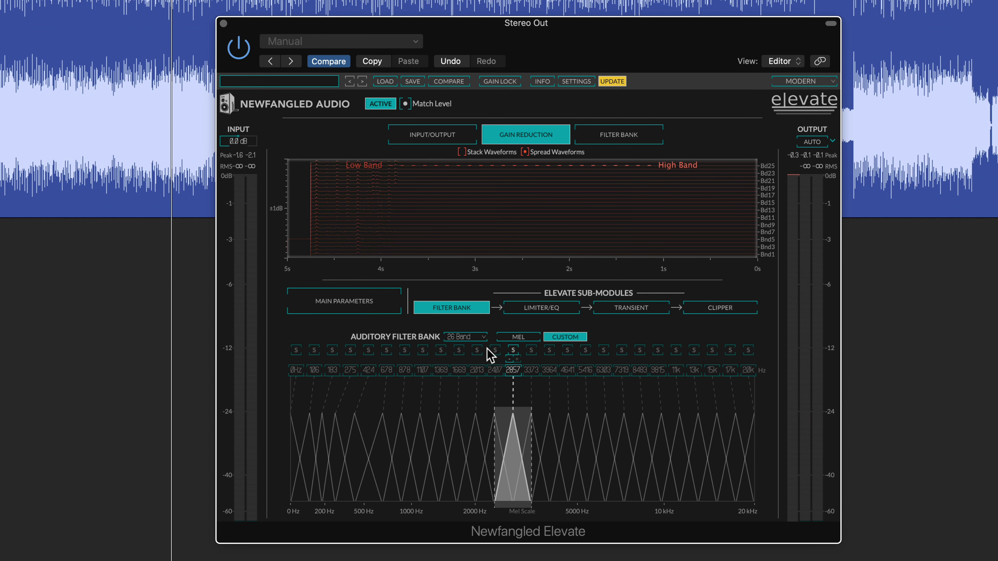
Solo the filter bank bands from 3373 Hz through 4641 Hz in turn during playback
left_click(443, 349)
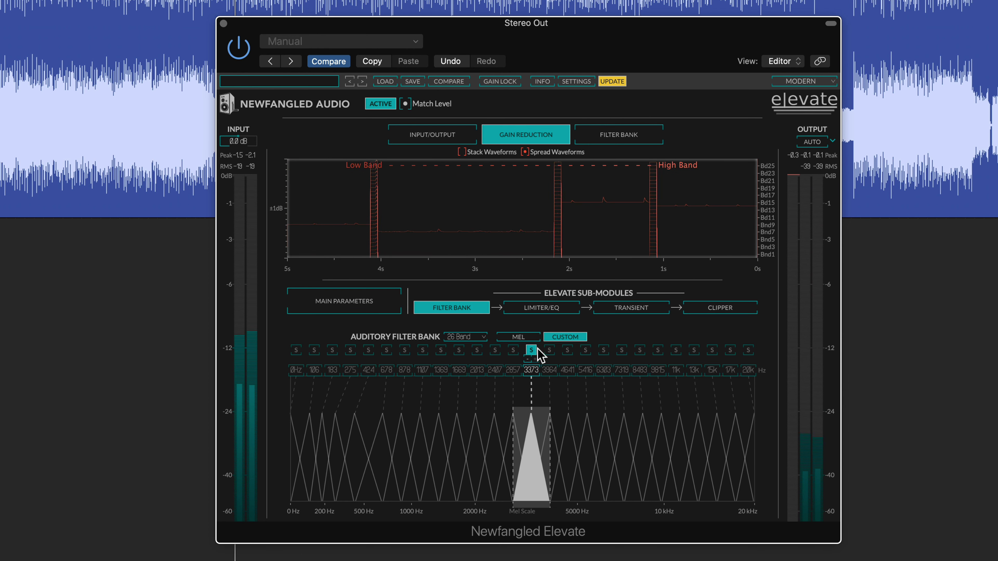
left_click(544, 349)
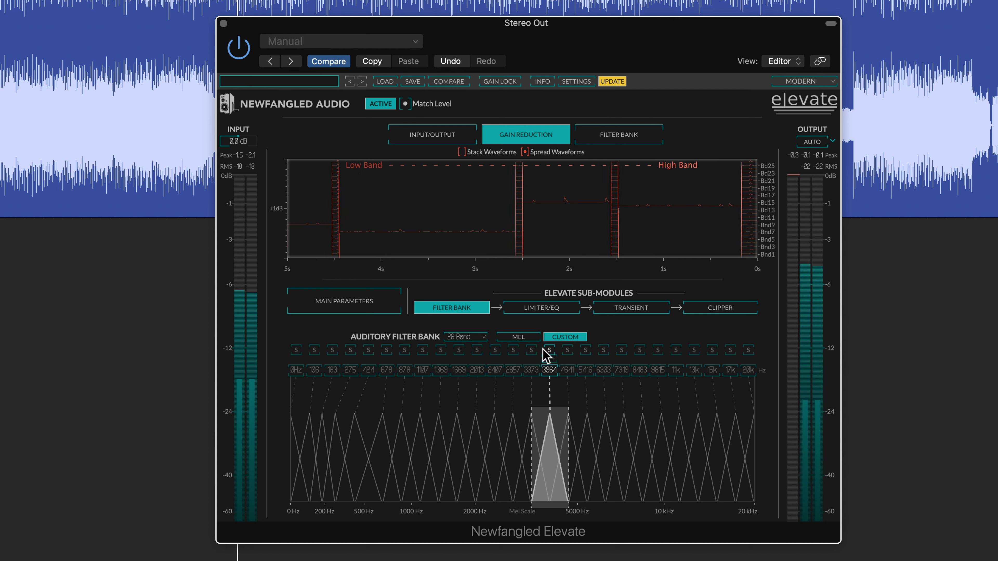
left_click(550, 350)
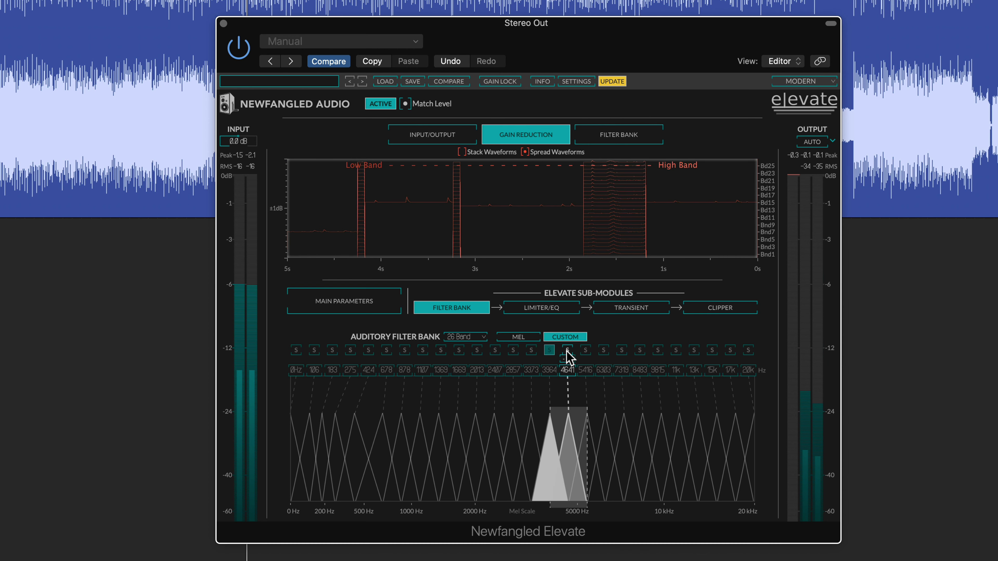
left_click(567, 350)
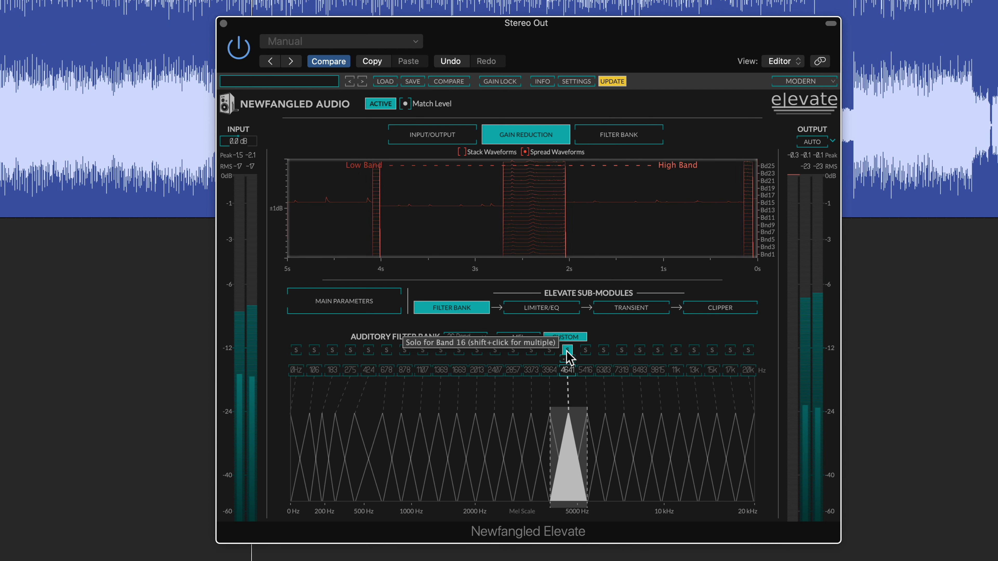
Solo filter bank band 17, lower its center frequency to 5114 Hz, and check it against soloed band 16 before clearing the solo
left_click(585, 351)
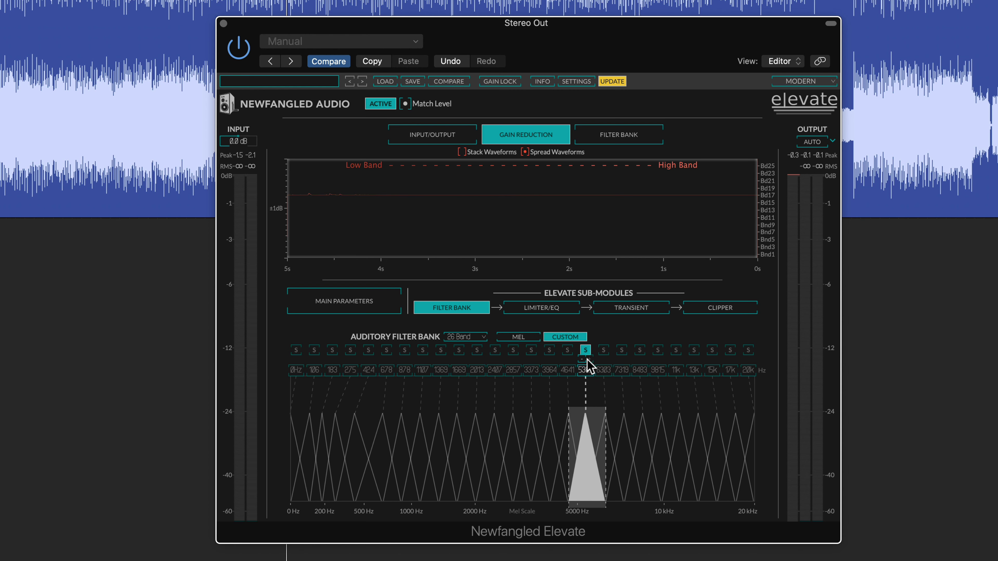
key("space")
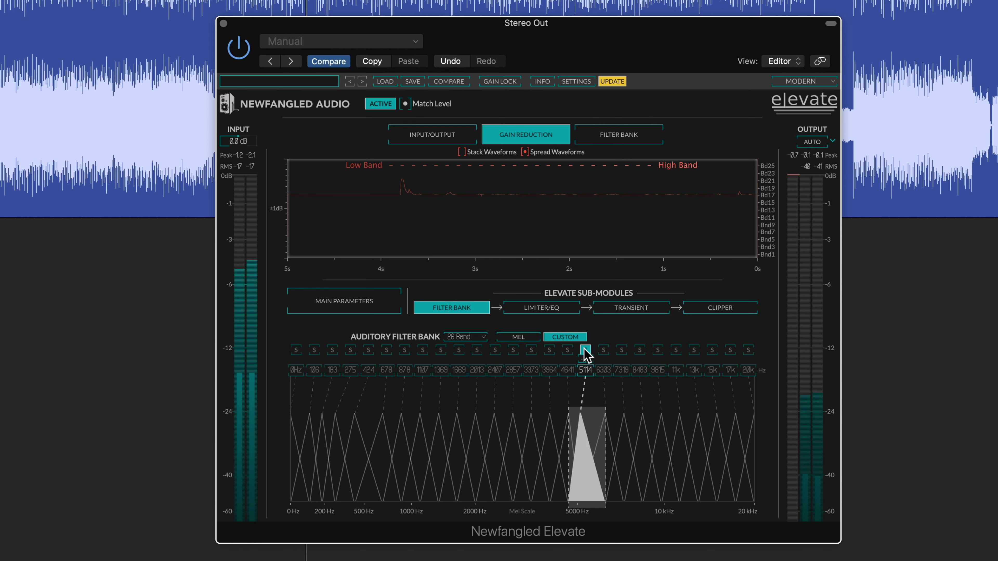
left_click(568, 351)
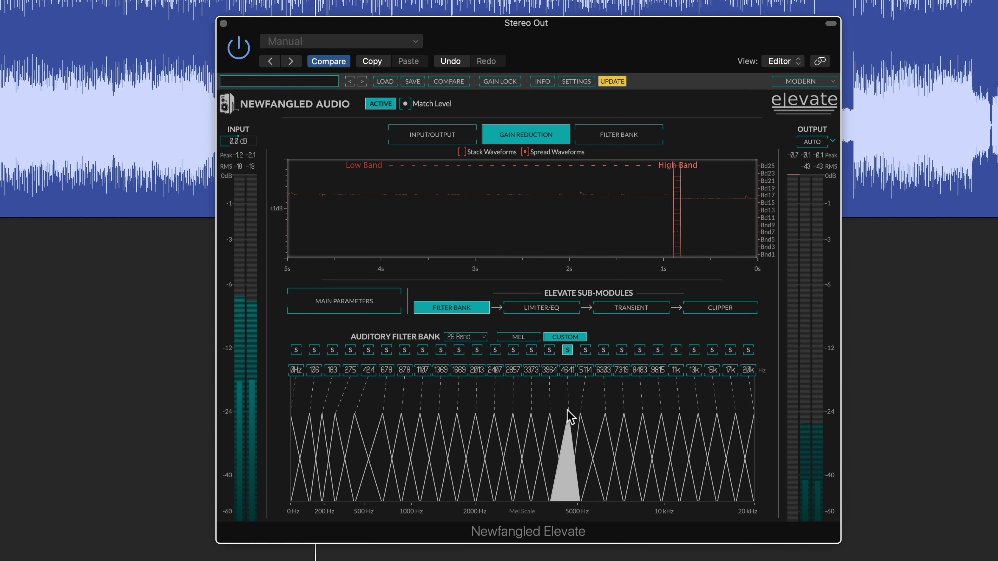
left_click(567, 351)
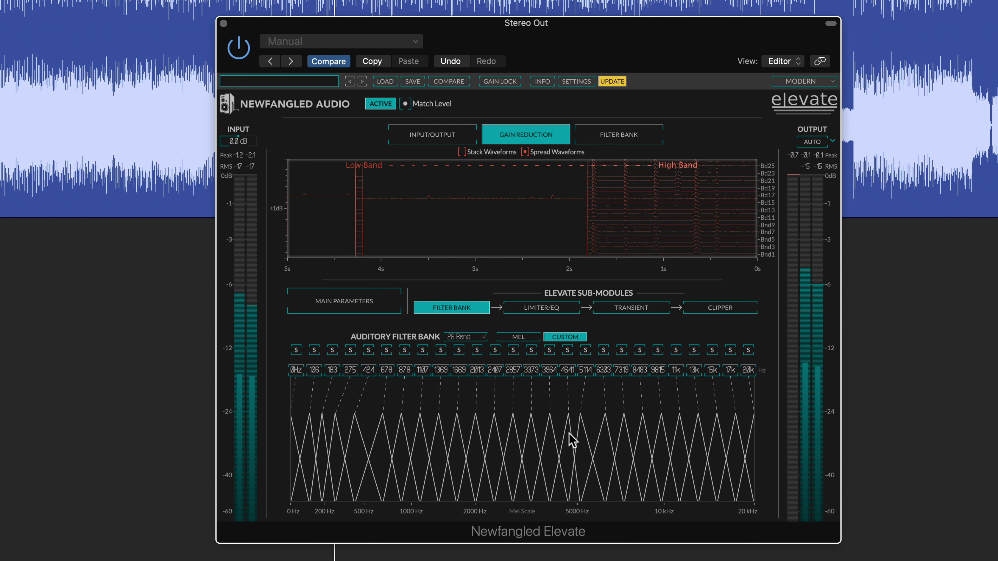
key("space")
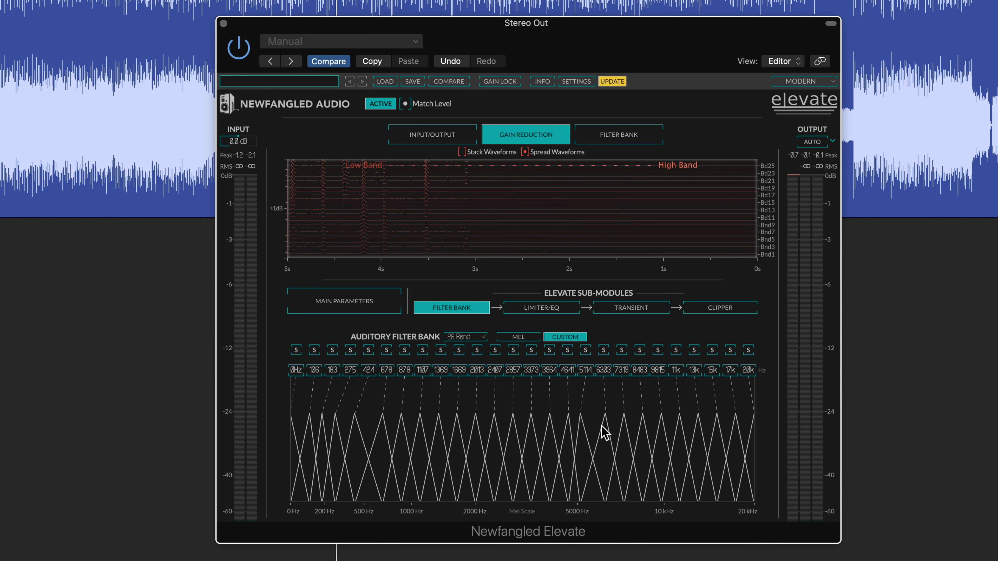
In Limiter/EQ, raise the 106 Hz band's gain to 0.3 dB and the soloed 183 Hz band's gain to 2.0 dB
left_click(556, 308)
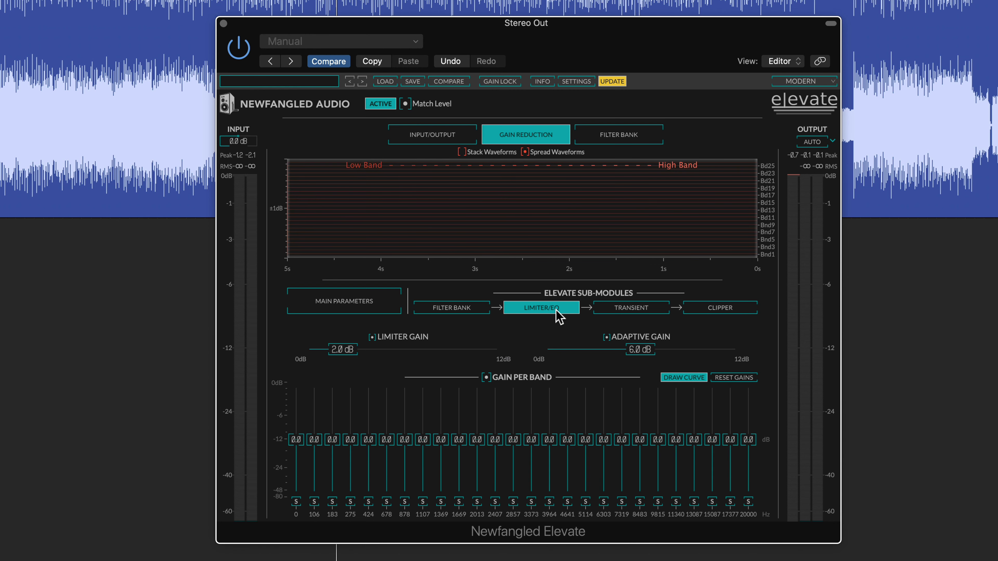
left_click(449, 311)
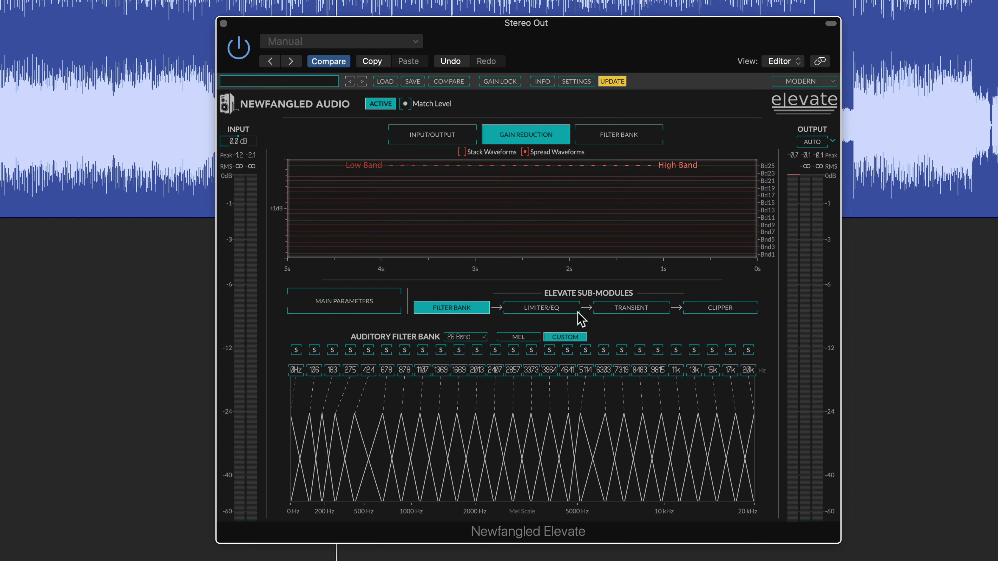
left_click(558, 308)
mouse_move(314, 442)
left_mouse_down()
mouse_move(317, 427)
mouse_move(319, 440)
mouse_move(332, 435)
left_mouse_up()
left_click(333, 502)
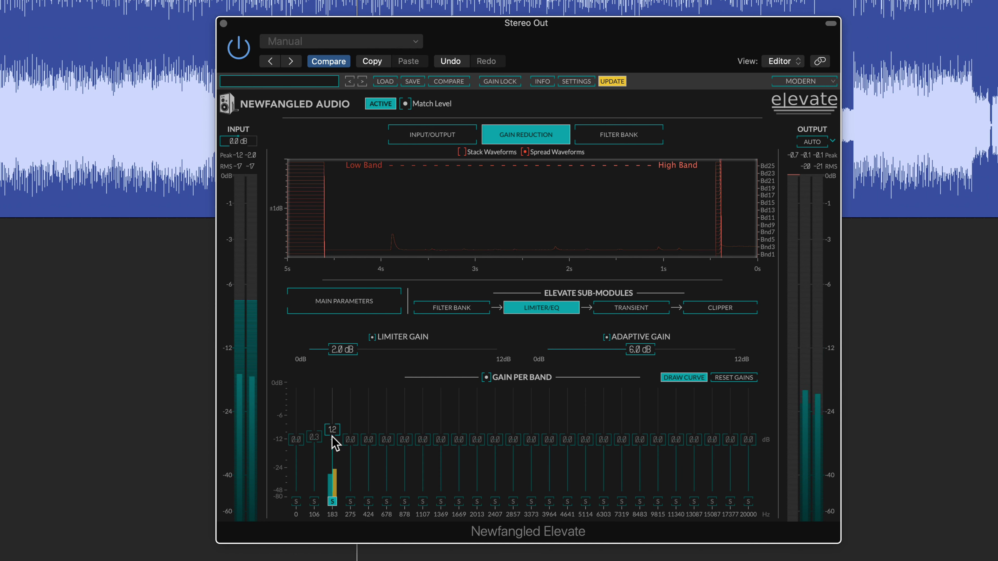
mouse_move(334, 429)
left_mouse_down()
mouse_move(334, 439)
mouse_move(333, 419)
left_mouse_up()
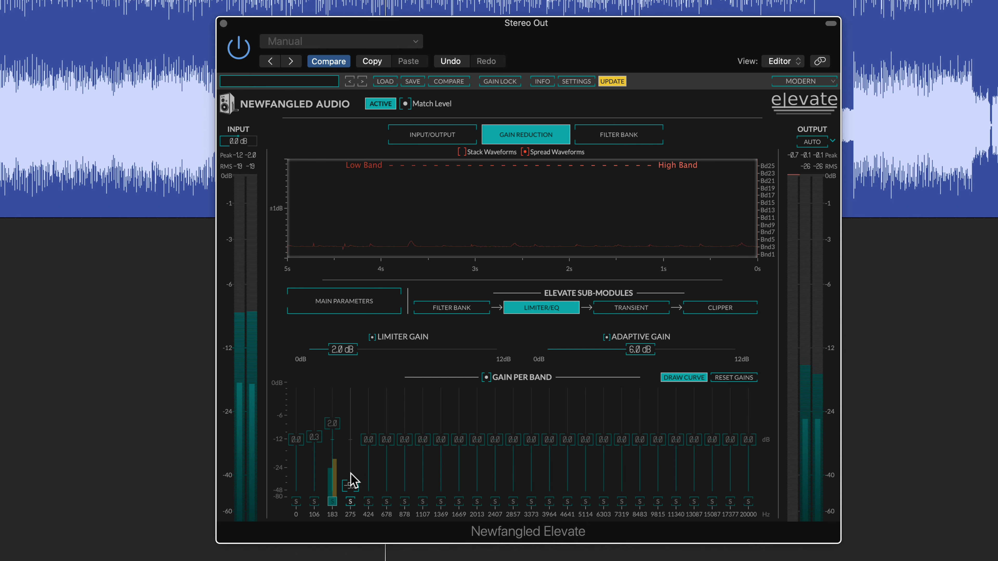
Raise the 275 Hz band's gain, solo it during playback, and settle the gain at 1.8 dB
left_click_drag(350, 473, 357, 411)
left_click(350, 502)
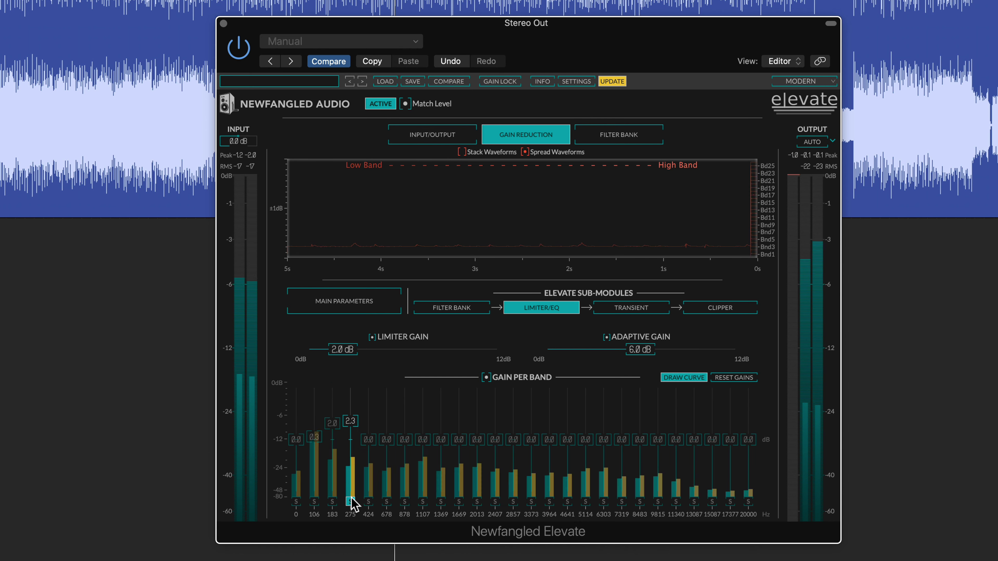
left_click_drag(350, 430, 352, 426)
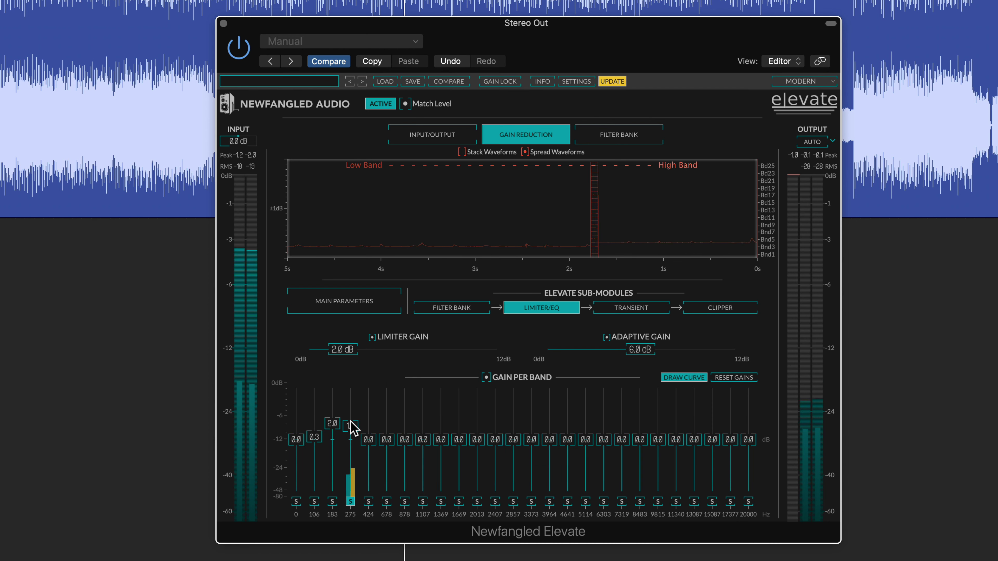
Solo the 424 Hz band, shape the 183, 275 and 424 Hz gains to 1.2, 1.3 and 0.8 dB, and clear the solo
left_click(368, 501)
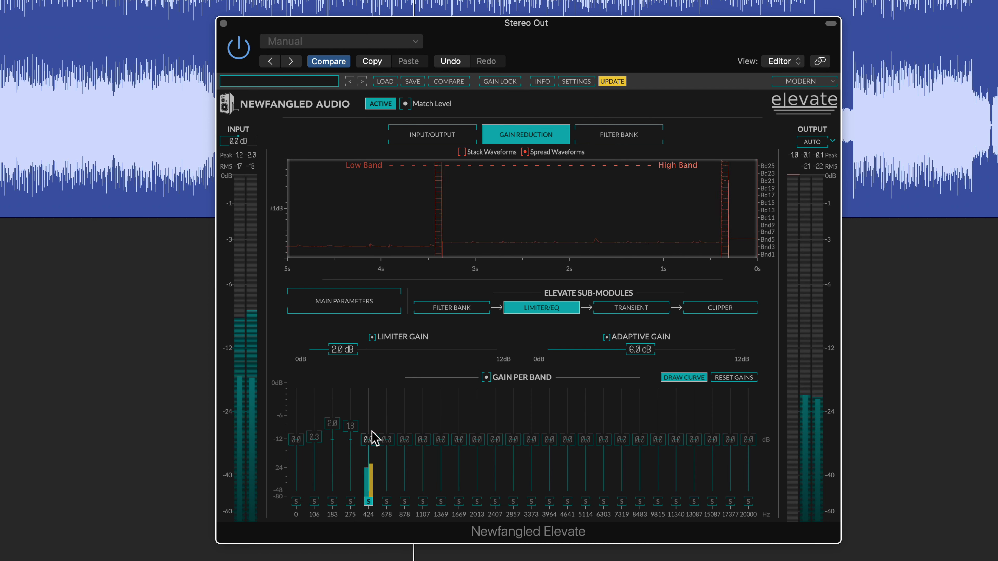
mouse_move(369, 439)
left_mouse_down()
mouse_move(331, 429)
mouse_move(347, 429)
left_mouse_up()
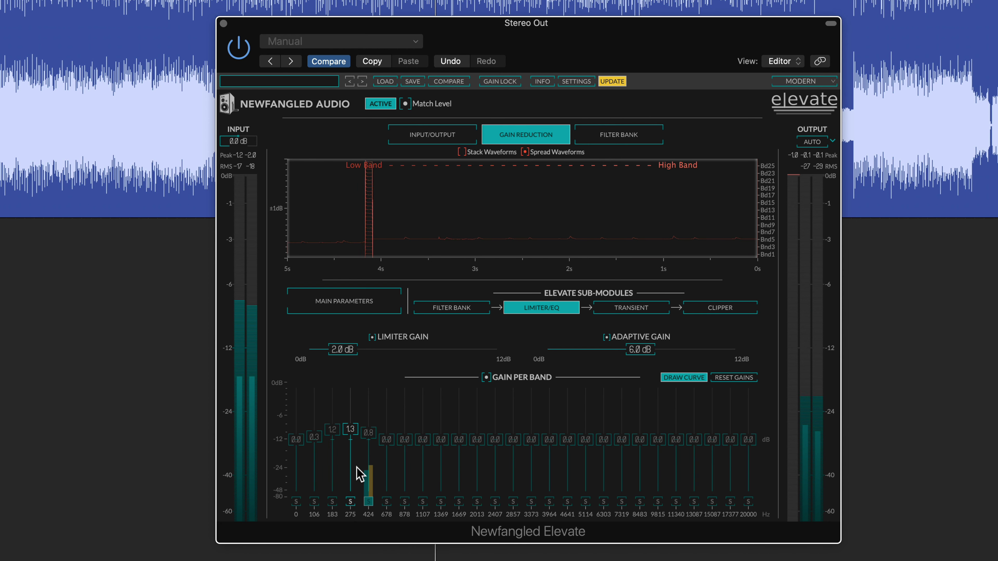
key("space")
left_click(368, 502)
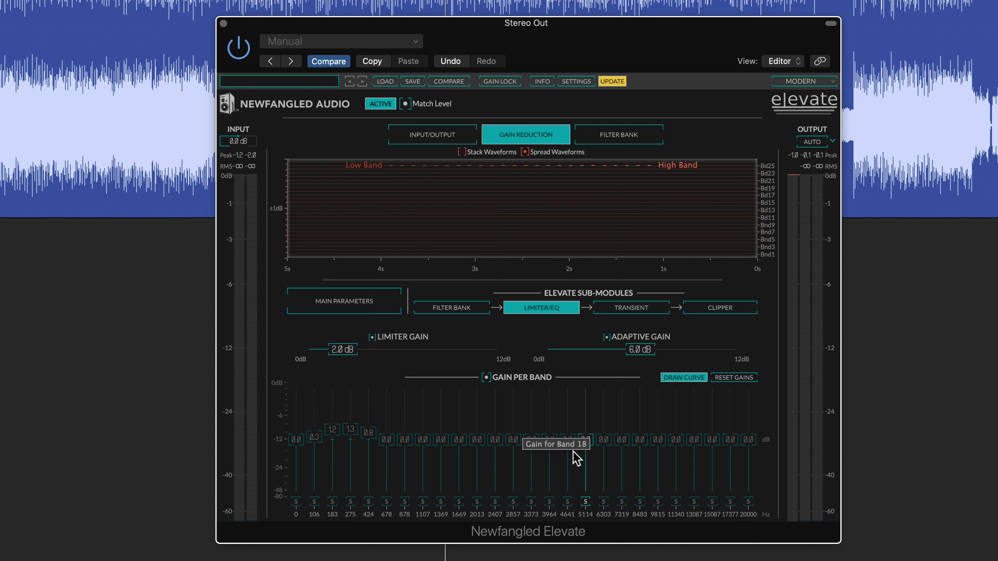
Solo the 4641 and 5114 Hz bands during playback and raise their gains to 1.2 dB and 1.8 dB
left_click(568, 501)
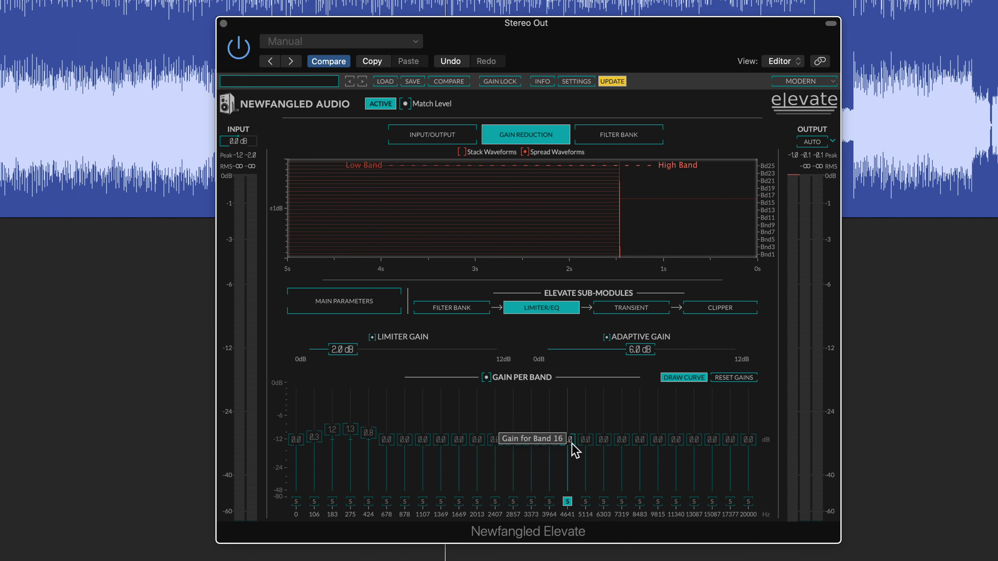
key("space")
left_click_drag(570, 431, 588, 425)
left_click(585, 501)
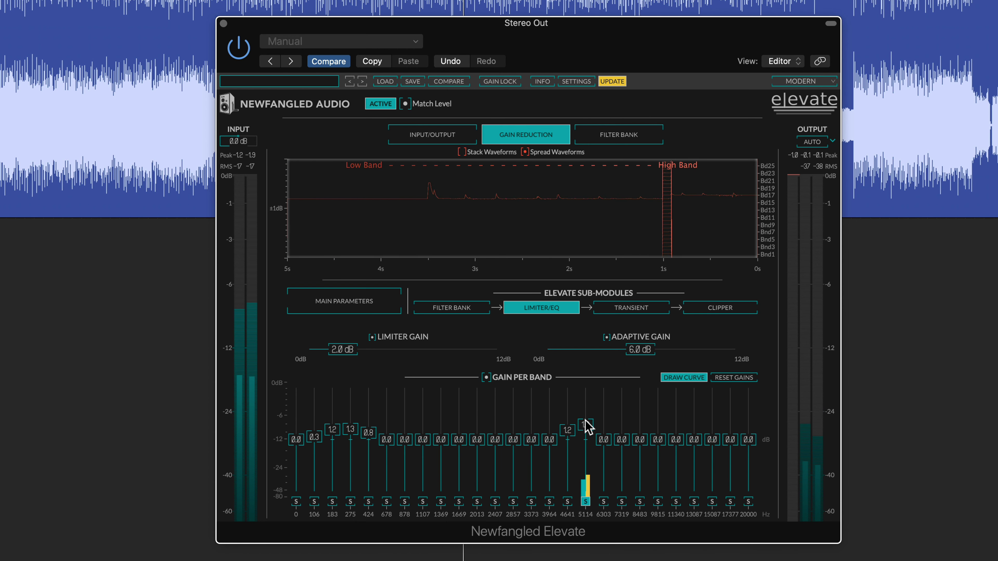
Solo the 6303 and 7319 Hz bands, raise their gains to 1.0 dB and 0.7 dB, and turn the solo off
left_click(604, 502)
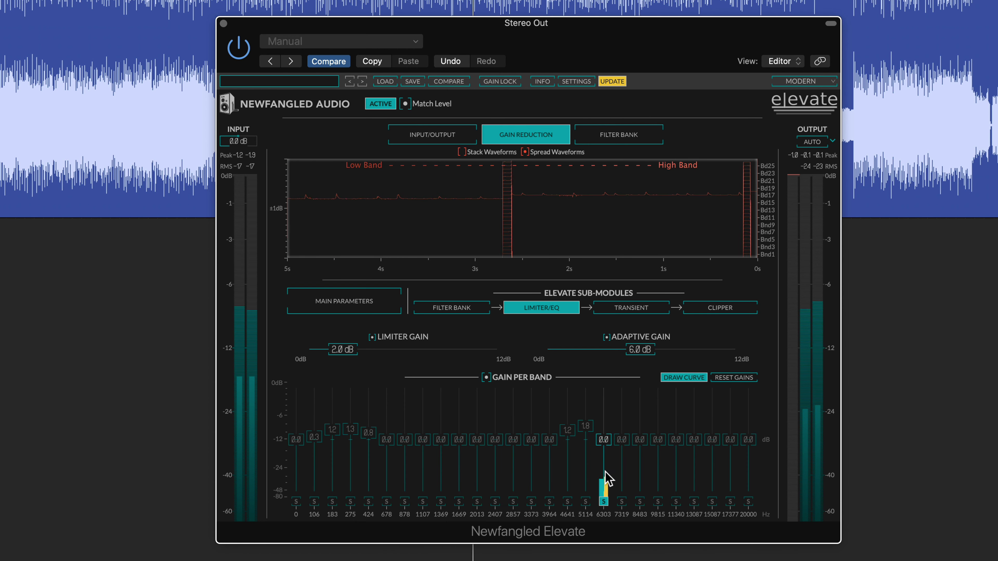
left_click_drag(605, 440, 627, 435)
left_click(622, 502)
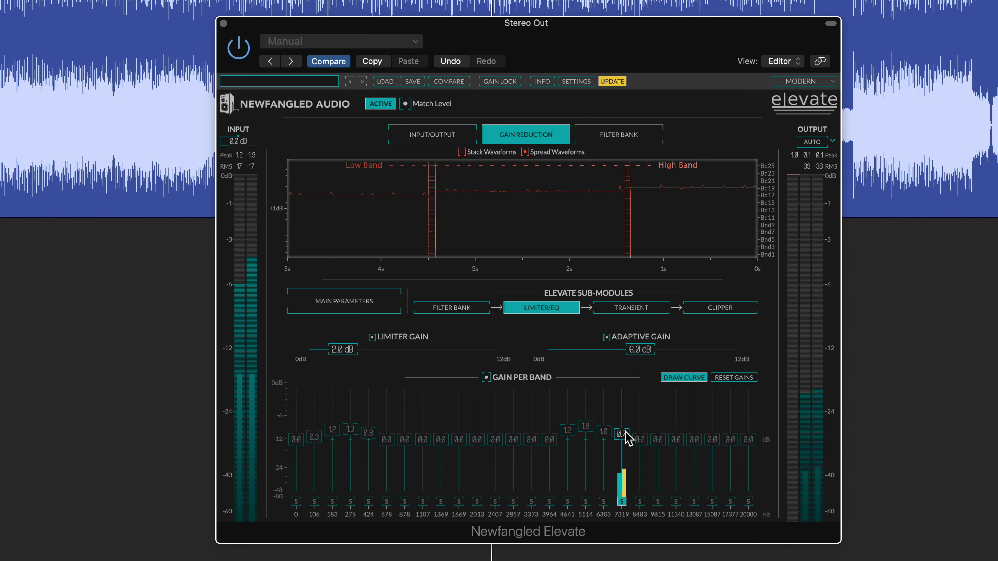
left_click(622, 502)
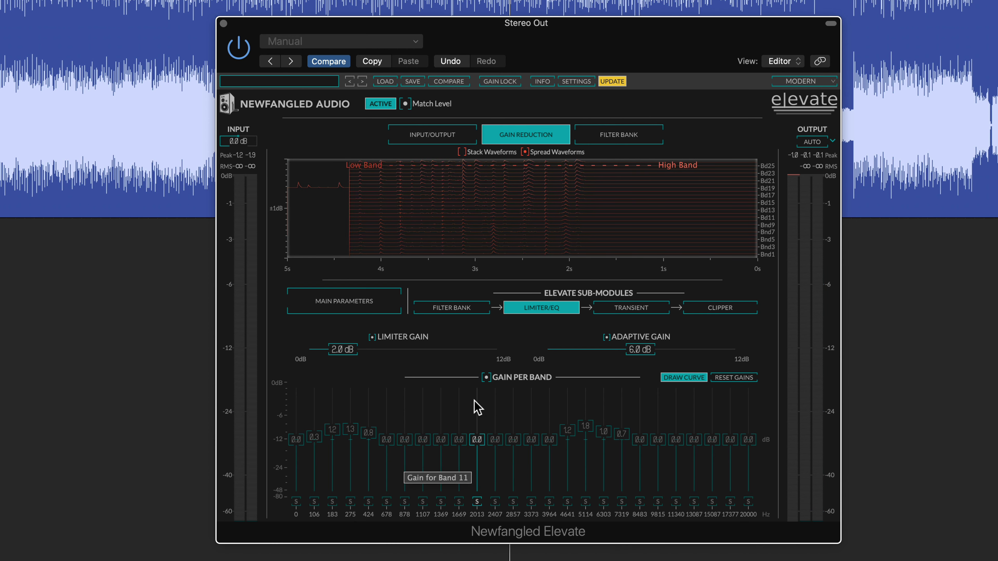
Check the midrange bands in the filter bank, and solo the 1369 and 1107 Hz bands in Limiter/EQ to audition them
left_click(471, 312)
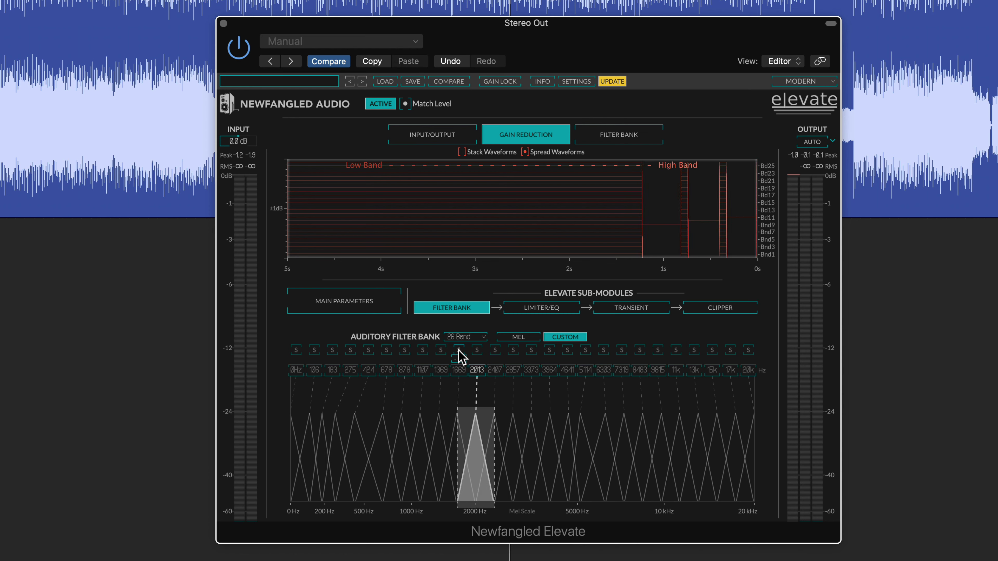
left_click(550, 310)
left_click(441, 502)
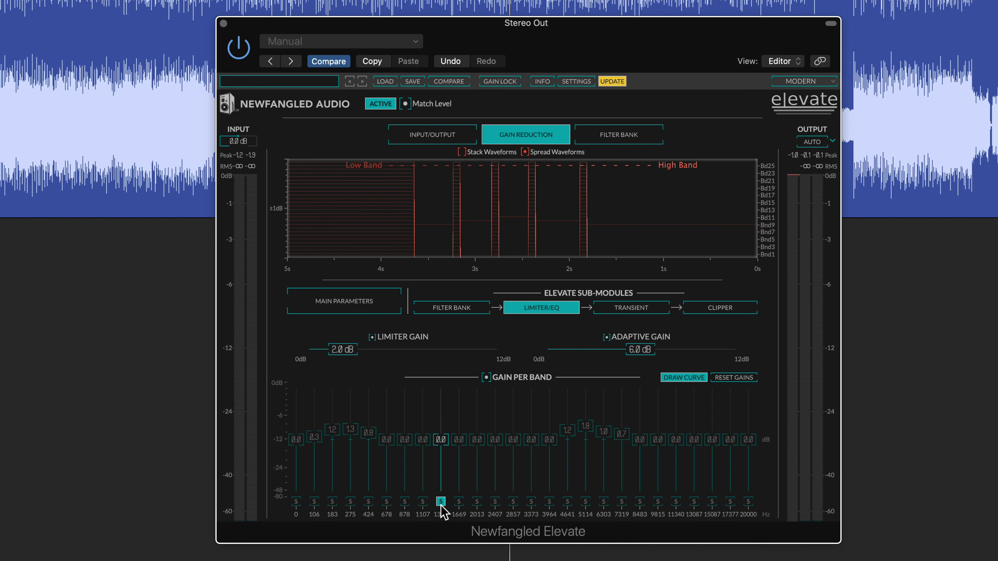
left_click(441, 502)
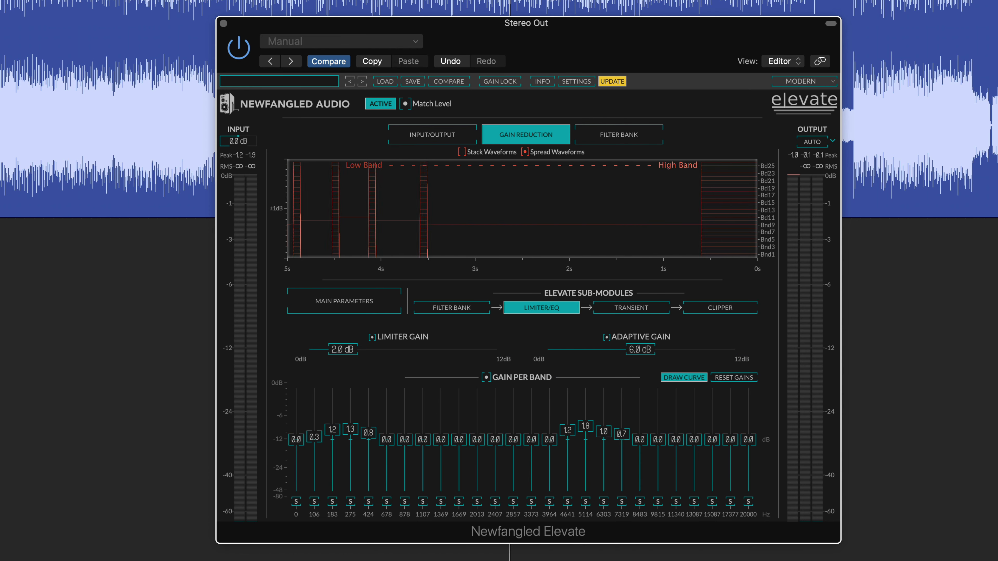
left_click(422, 502)
key("space")
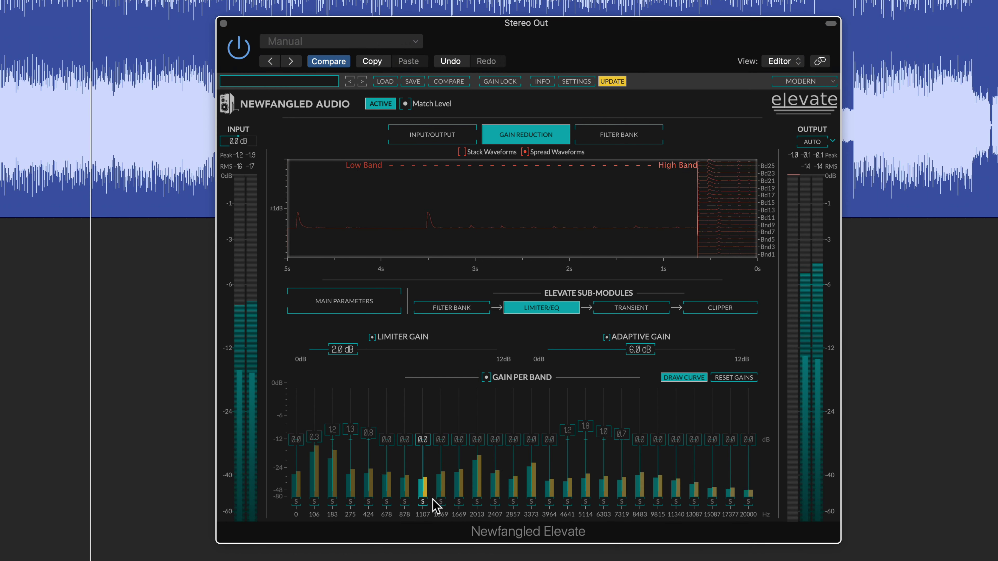
Solo the 1369, 1669 and 2013 Hz bands in turn and shape their gains to 0.3, 1.4 and 0.8 dB
left_click(441, 502)
left_click_drag(441, 443, 441, 431)
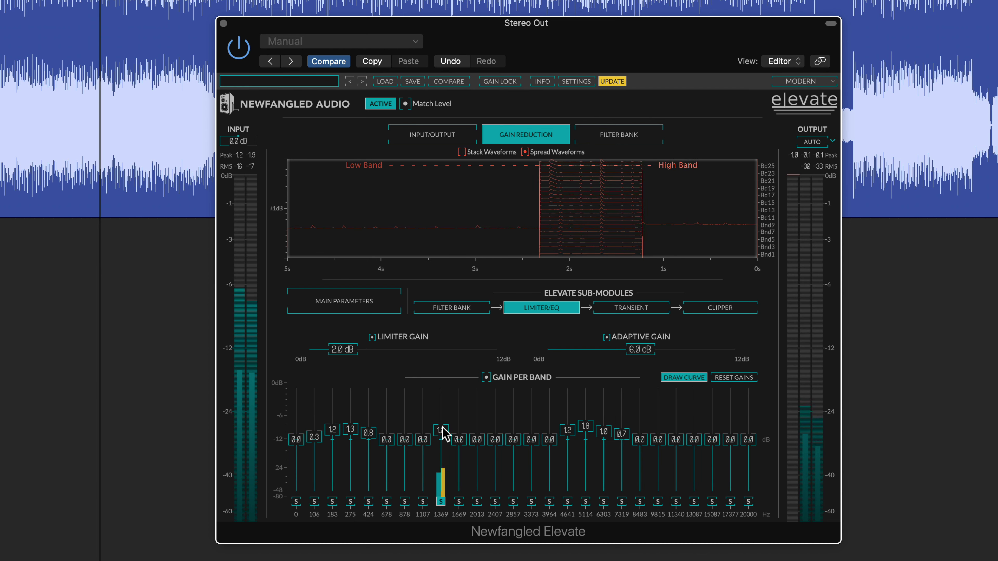
left_click(459, 502)
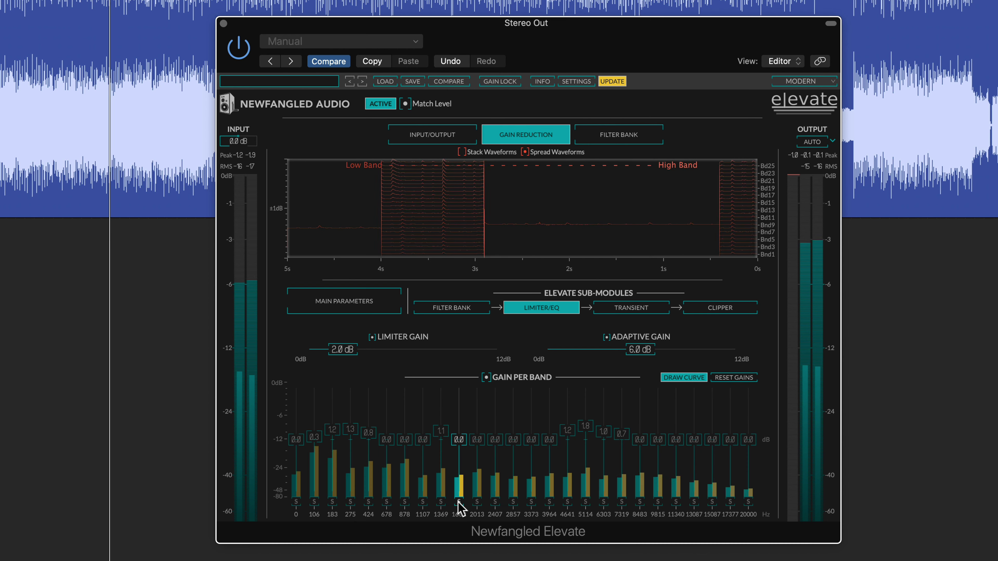
mouse_move(461, 440)
left_mouse_down()
mouse_move(465, 425)
mouse_move(480, 431)
mouse_move(443, 438)
left_mouse_up()
left_click(476, 502)
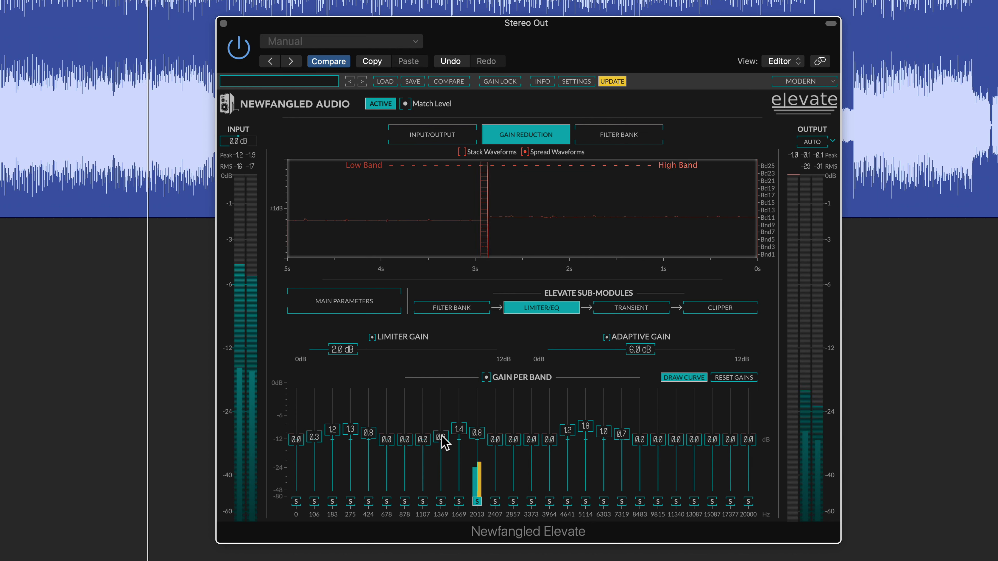
Solo the 2407 Hz band, set its gain to 0.4 dB and the 2013 Hz gain to 0.9 dB, and clear the solo
left_click(495, 502)
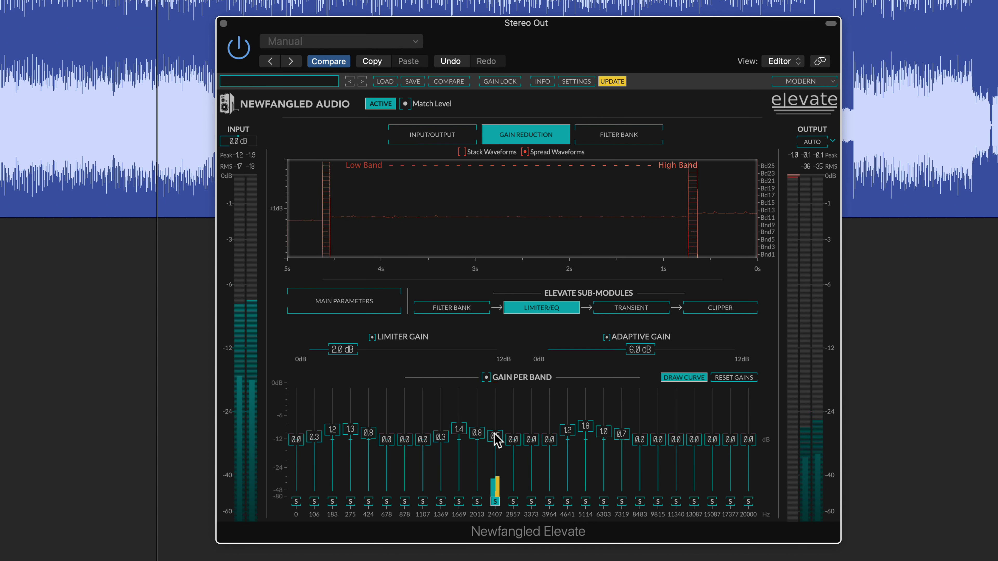
left_click_drag(497, 440, 480, 432)
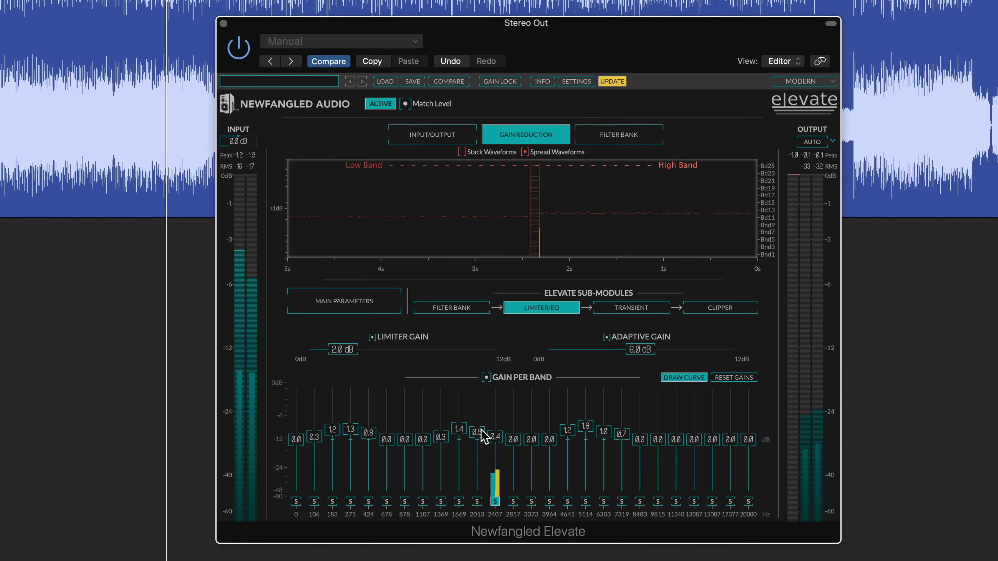
left_click(495, 499)
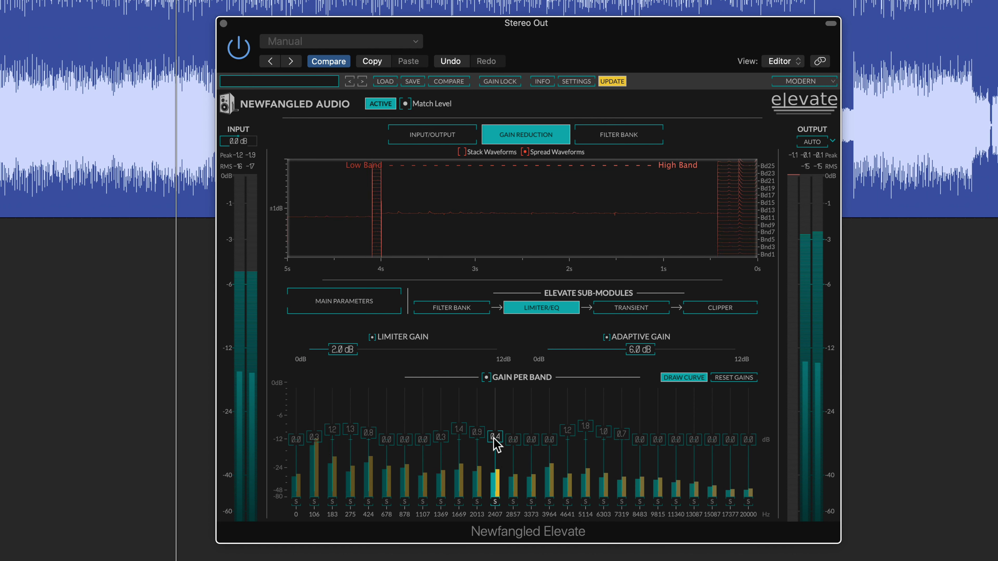
Redraw the 1369, 1669, 2013 and 2407 Hz gains to 0.6, 1.7, 1.2 and -0.1 dB, and bypass the plug-in for comparison
mouse_move(495, 439)
left_mouse_down()
mouse_move(462, 422)
mouse_move(474, 429)
mouse_move(445, 432)
left_mouse_up()
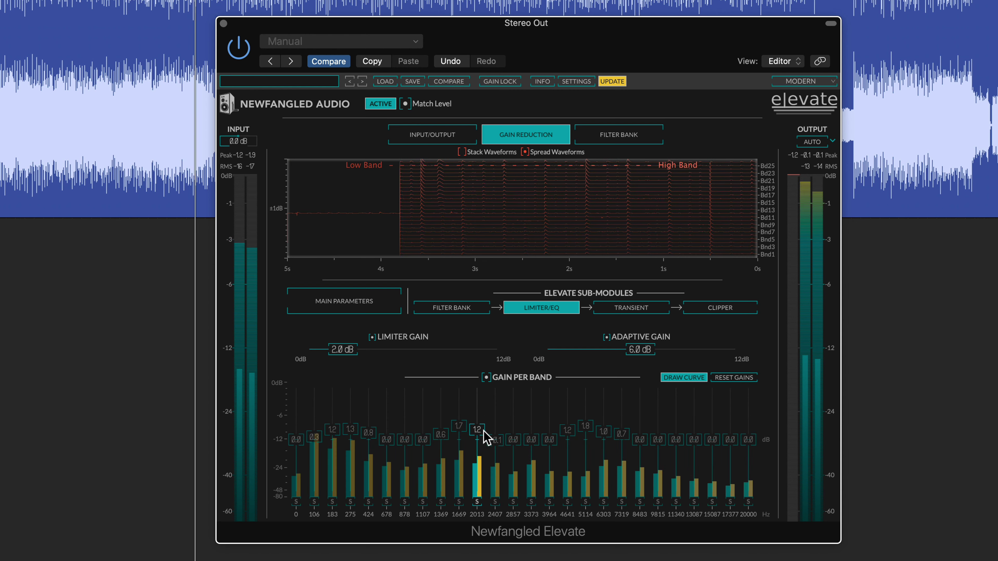
left_click(383, 105)
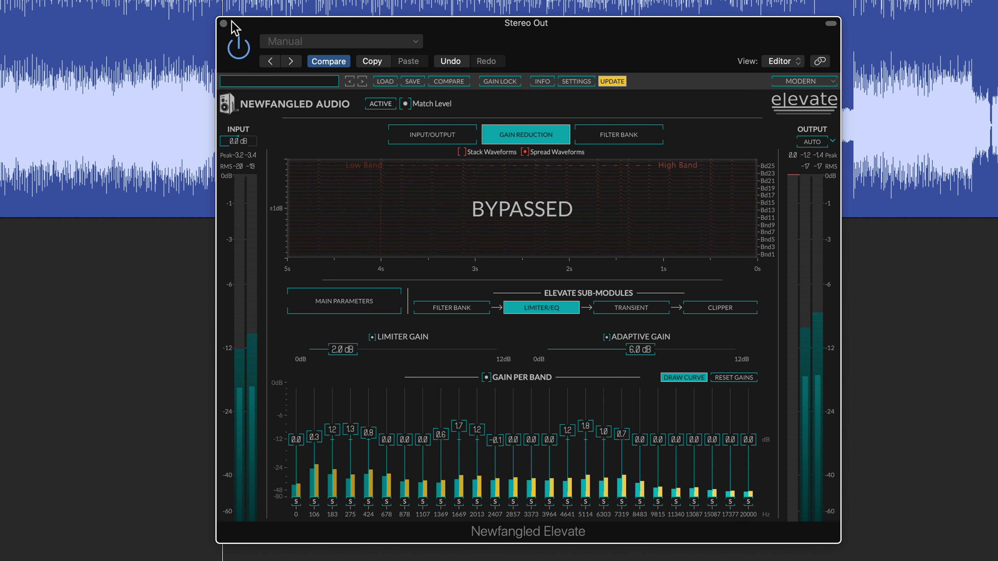
Move the playhead back to an earlier point in the track and toggle the plug-in's bypass, ending with processing active
left_click(72, 2)
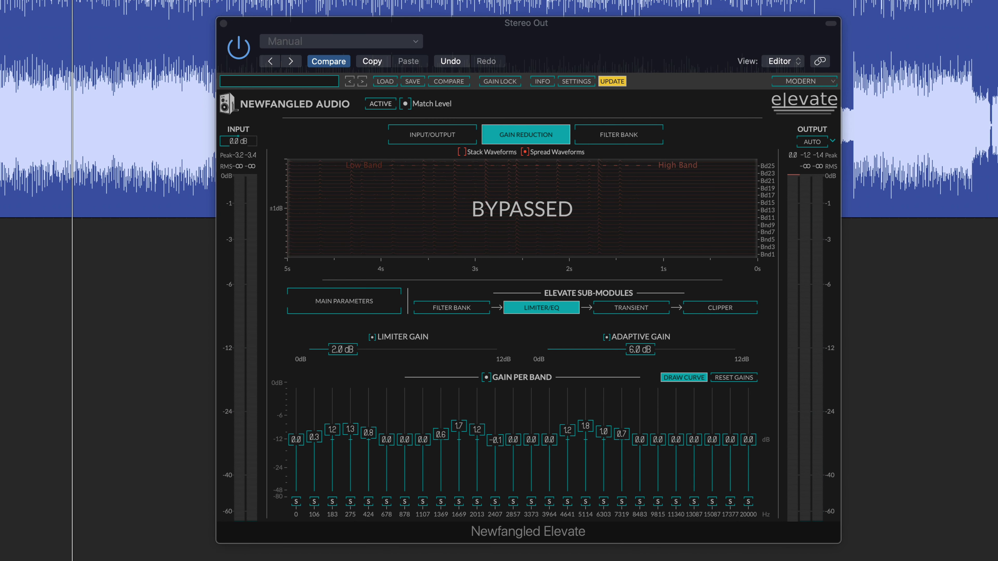
left_click(379, 101)
left_click(379, 101)
left_click(379, 102)
left_click(378, 102)
left_click(379, 101)
left_click(379, 101)
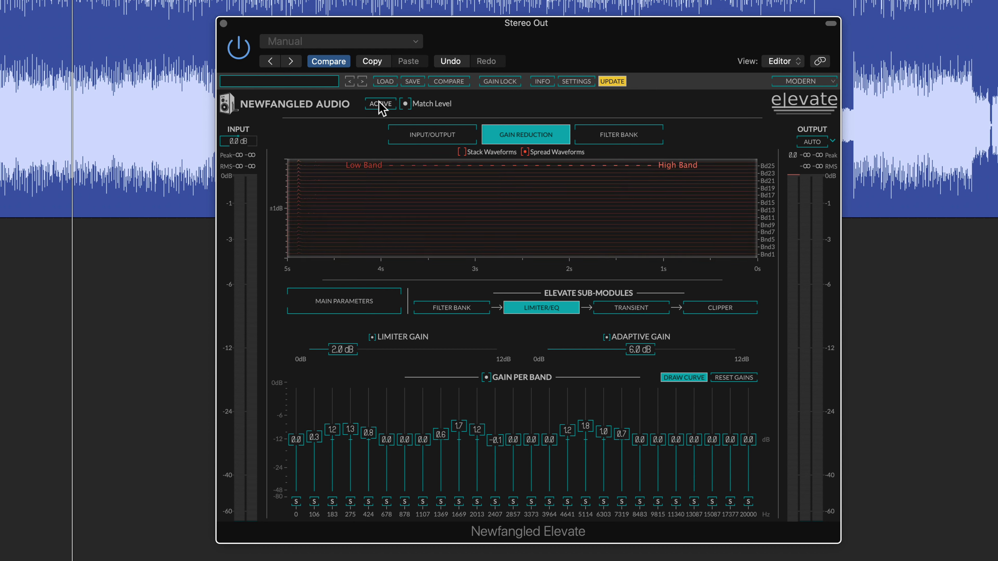
left_click(379, 102)
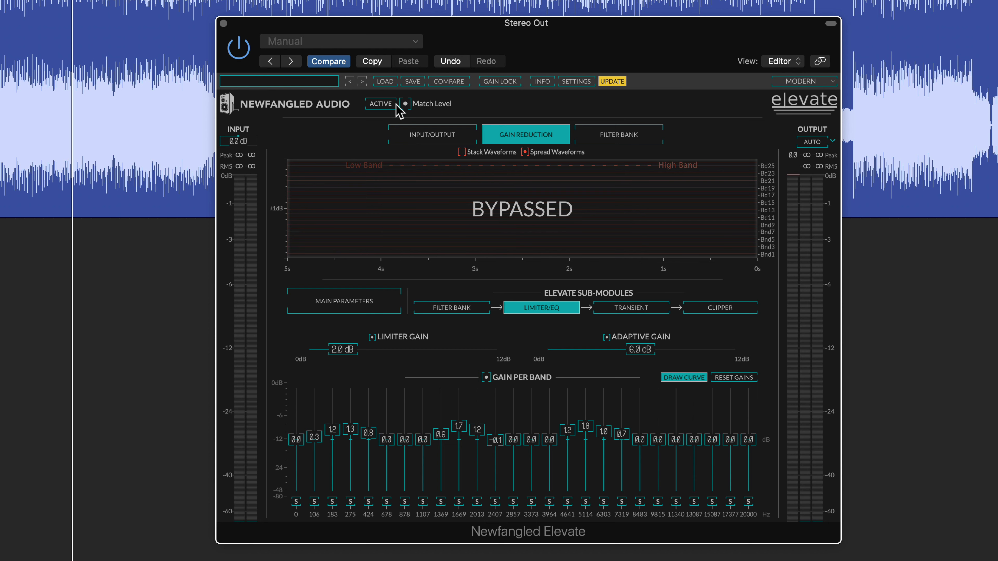
left_click(378, 104)
Play the track and compare the Limiter/EQ gain settings with the plug-in bypassed and active, ending by stopping playback
key("space")
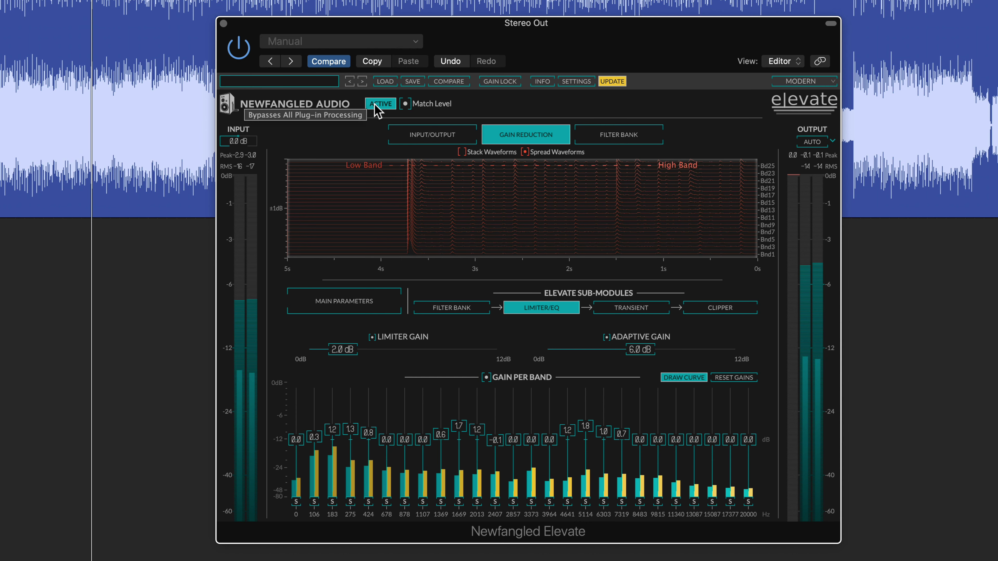
left_click(375, 105)
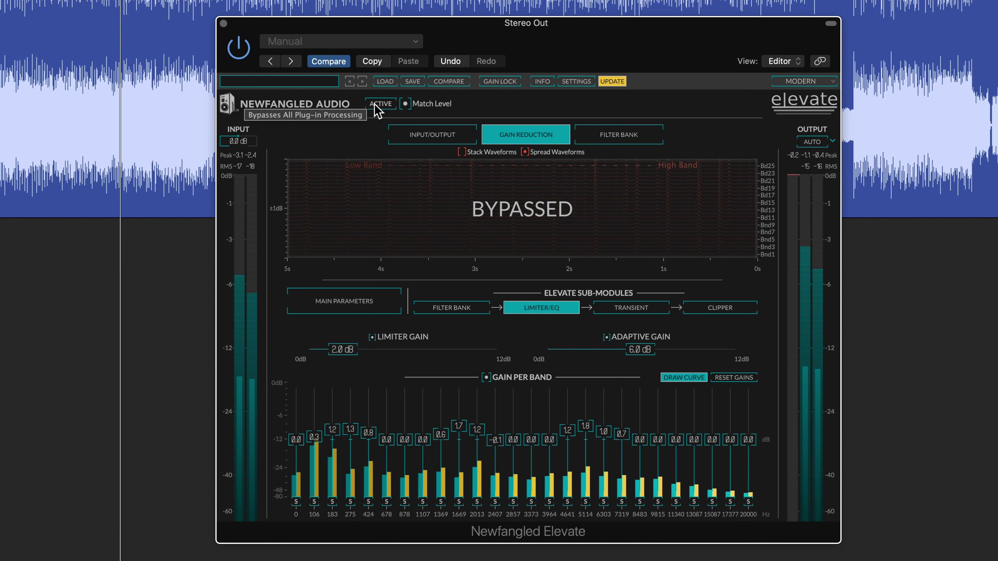
left_click(375, 104)
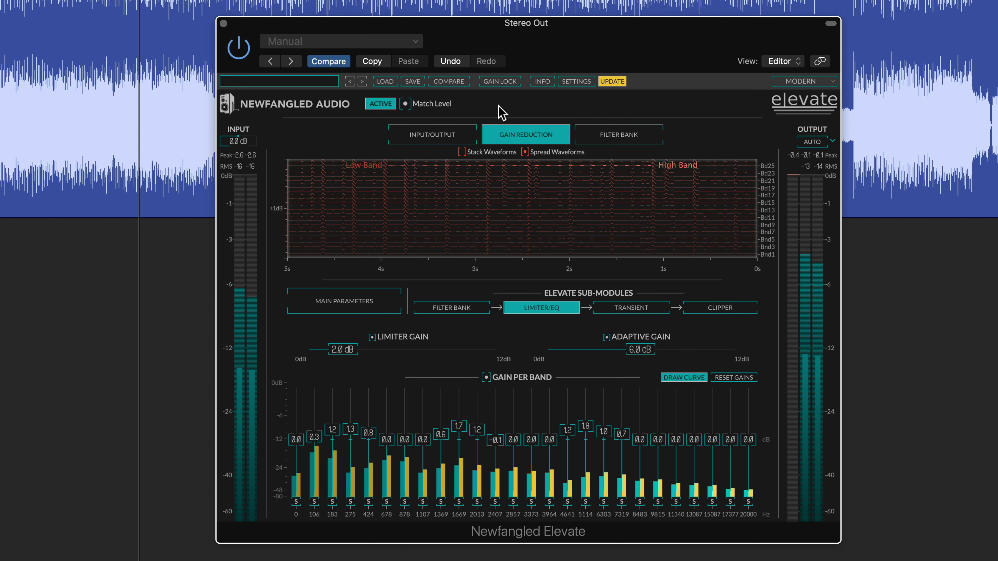
left_click(379, 105)
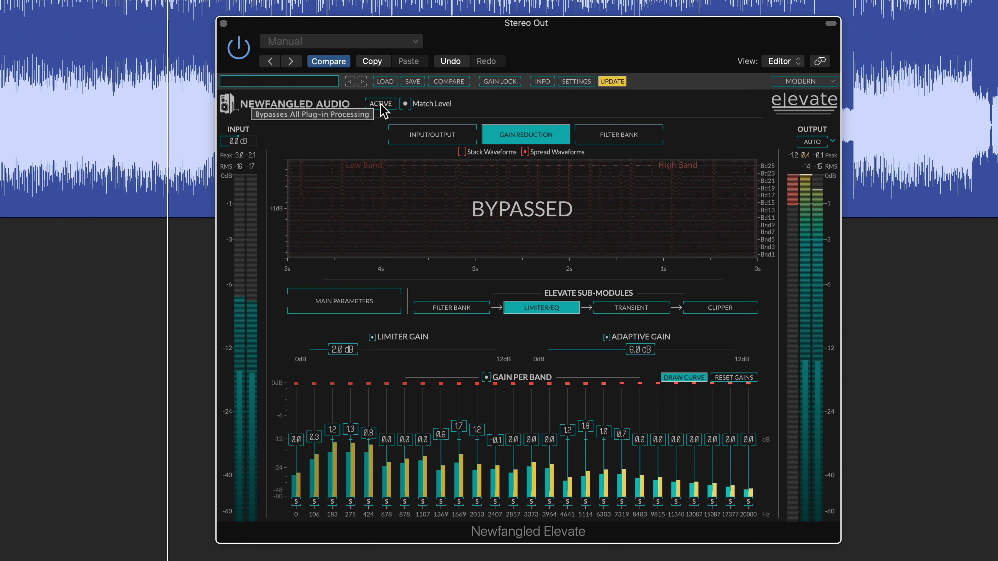
left_click(380, 104)
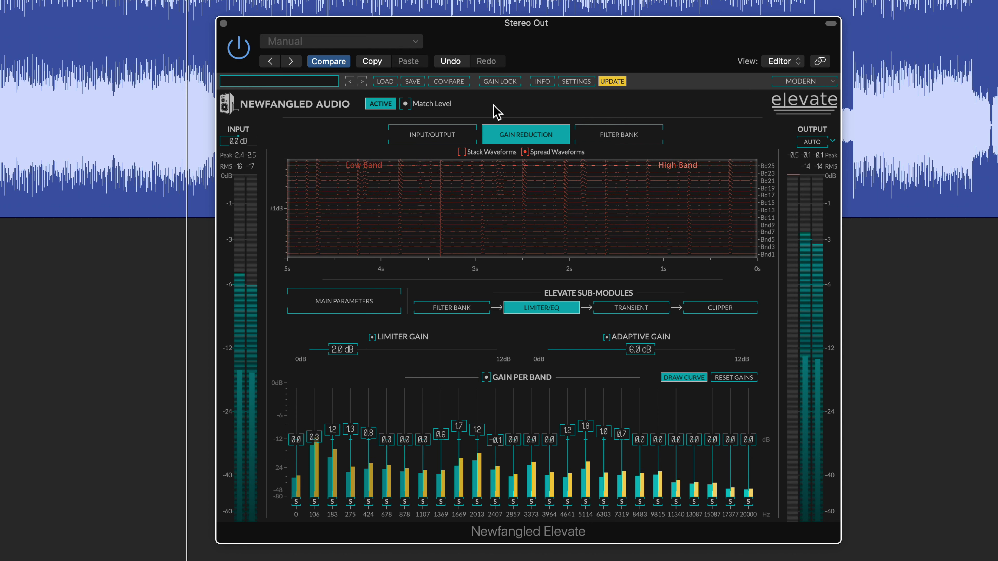
key("space")
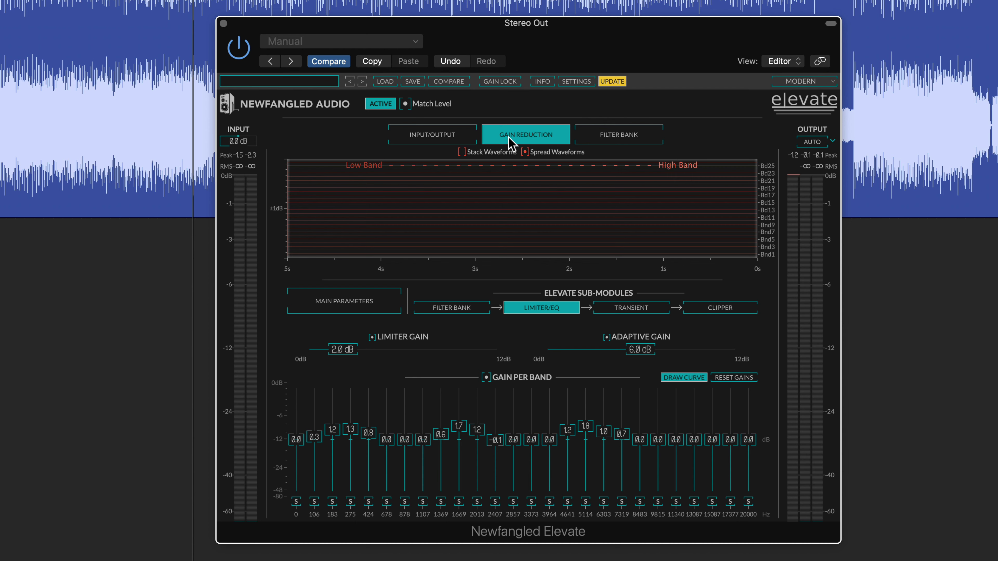
Review the Transient sub-module's emphasis settings against the gain curve in Limiter/EQ
left_click(649, 310)
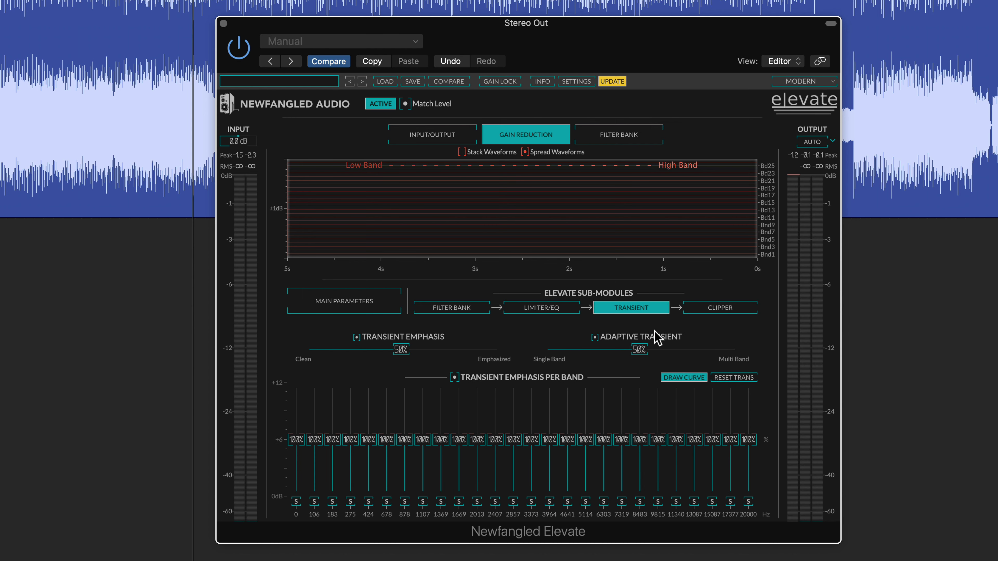
left_click(552, 312)
left_click(614, 308)
left_click(533, 312)
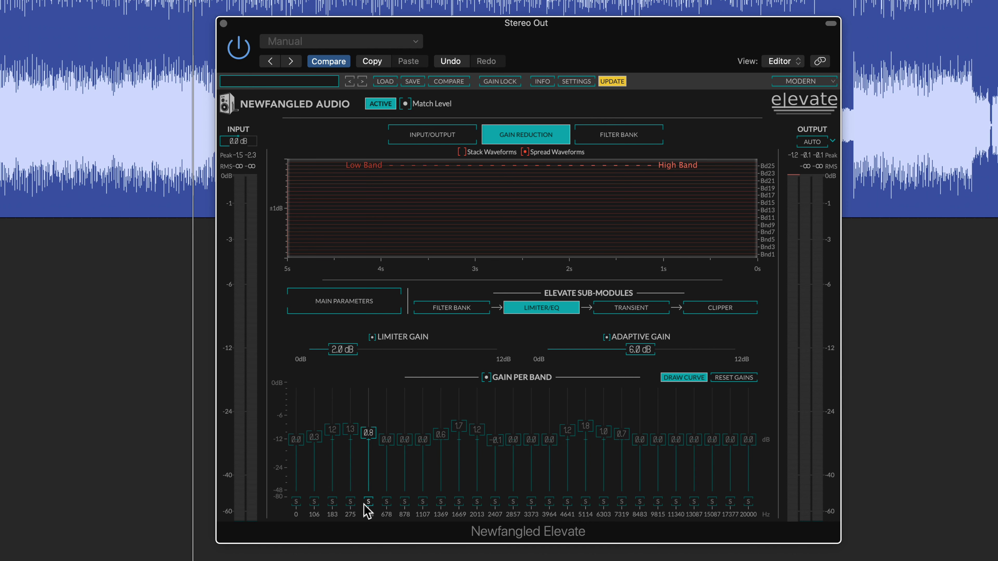
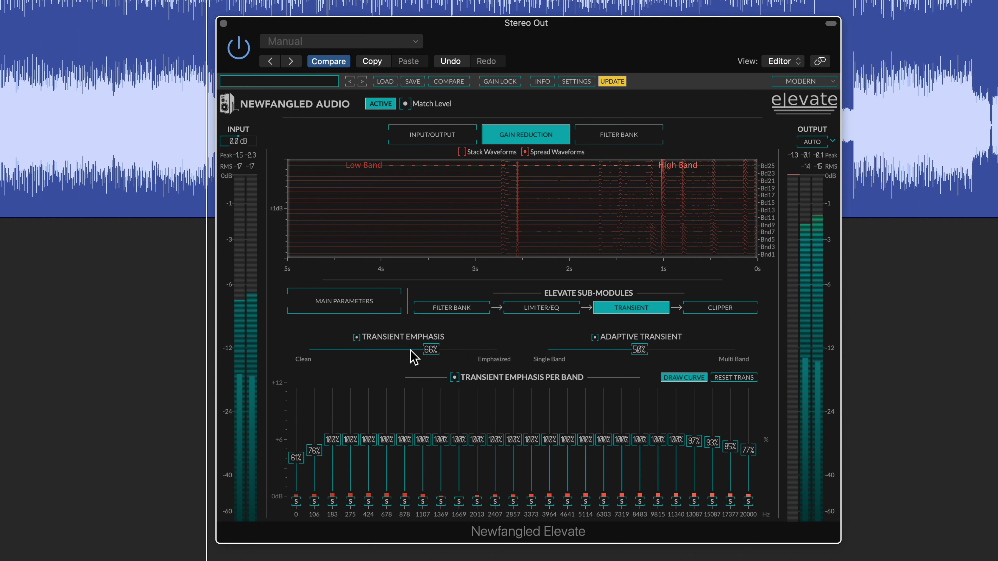
Solo the 6303, 5114, 7319 and 4641 Hz bands, shape their transient emphasis to 126, 118, 103 and 107%, and clear the solo
left_click(604, 501)
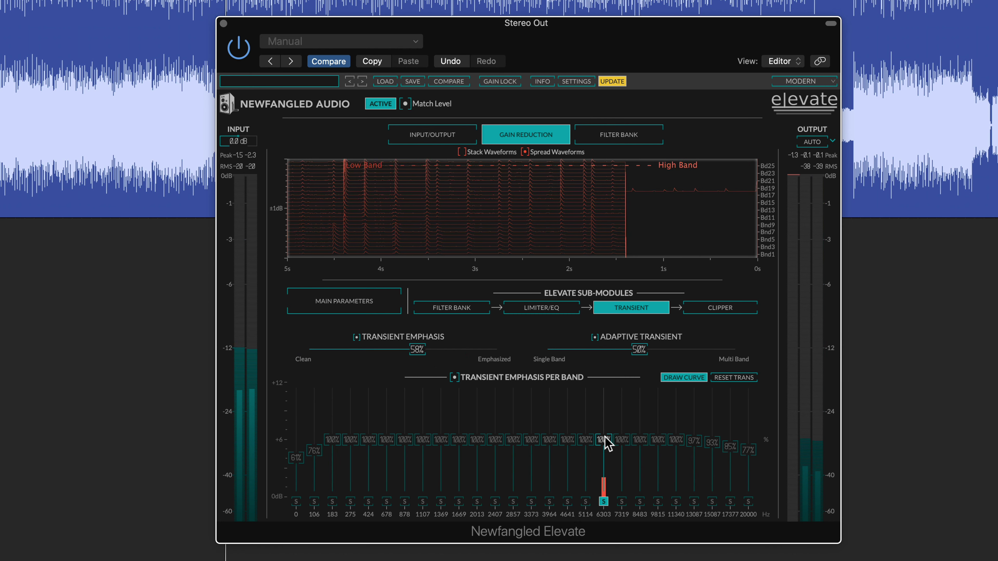
mouse_move(604, 437)
left_mouse_down()
mouse_move(604, 425)
mouse_move(588, 433)
left_mouse_up()
left_click(585, 500)
left_click(604, 501)
left_click(622, 501)
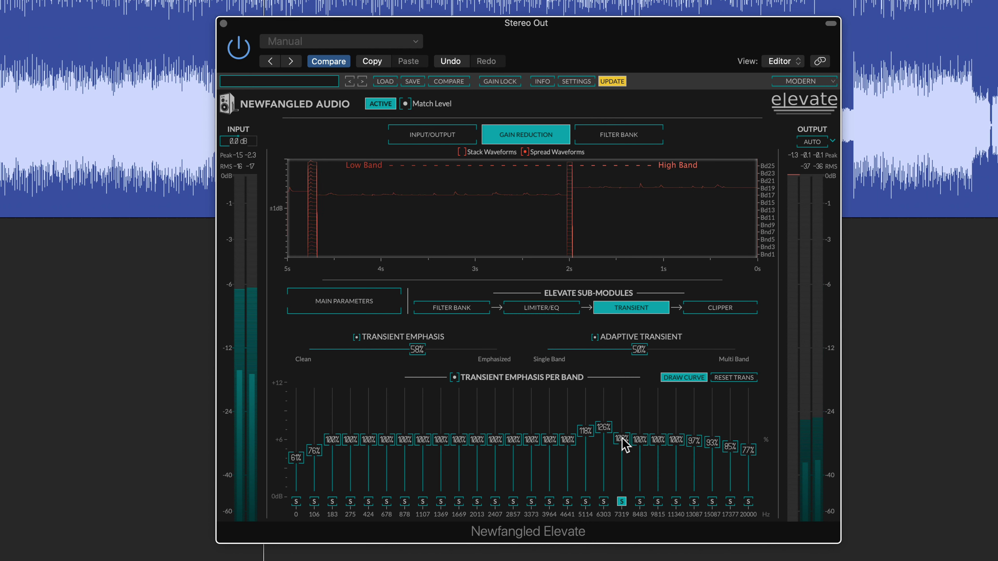
left_click(567, 502)
left_click_drag(568, 439, 570, 435)
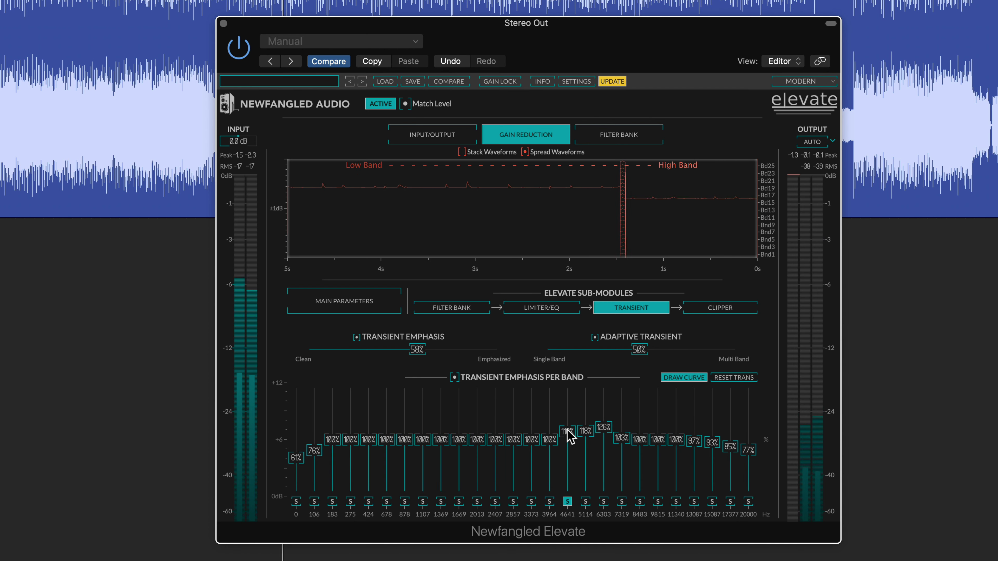
left_click(568, 501)
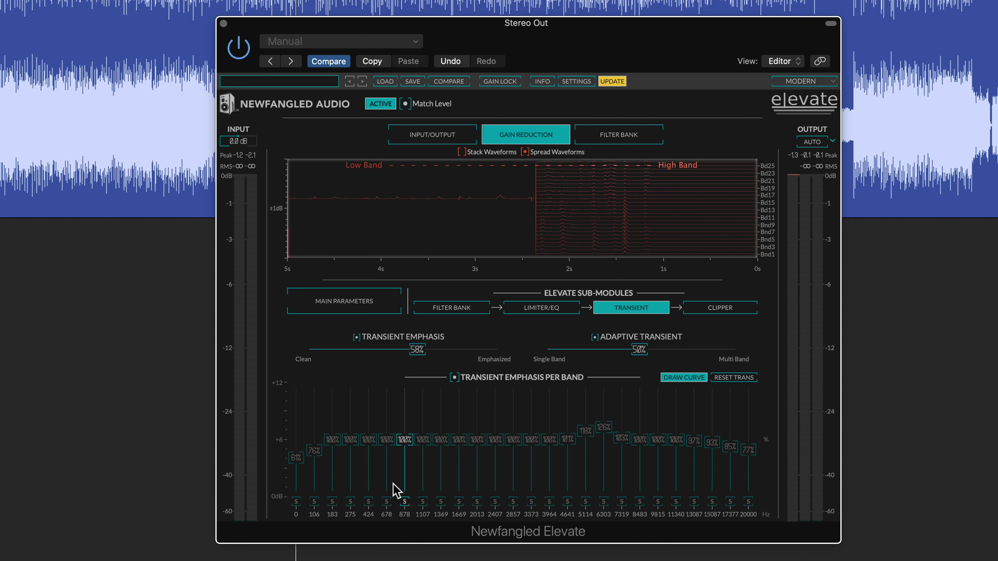
Solo the 183 and 424 Hz bands and draw transient emphasis of 110, 159, 118 and 109% at 183, 275, 424 and 678 Hz
left_click(333, 502)
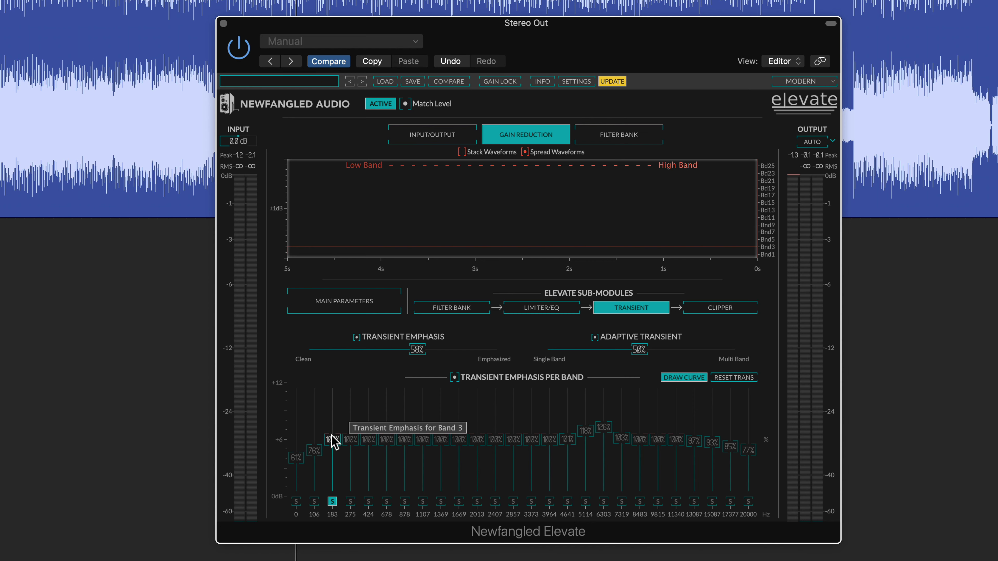
mouse_move(334, 440)
left_mouse_down()
mouse_move(332, 423)
mouse_move(353, 420)
mouse_move(349, 410)
mouse_move(332, 442)
mouse_move(329, 433)
mouse_move(377, 420)
mouse_move(348, 415)
mouse_move(385, 437)
mouse_move(360, 432)
mouse_move(350, 412)
left_mouse_up()
left_click(368, 501)
left_click(372, 419)
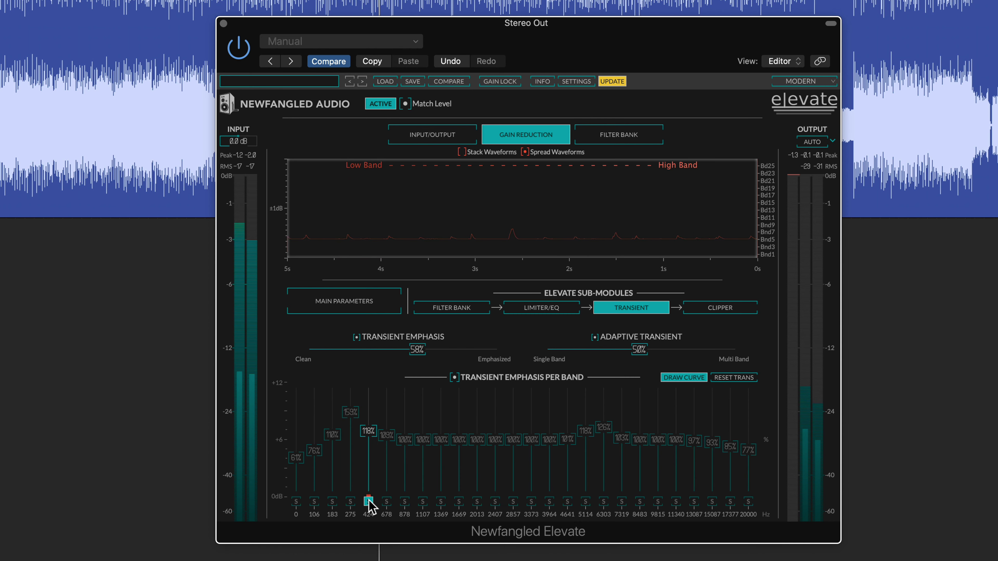
Audition the 2407 Hz band, and compare the full mix with the plug-in bypassed and active
left_click(495, 503)
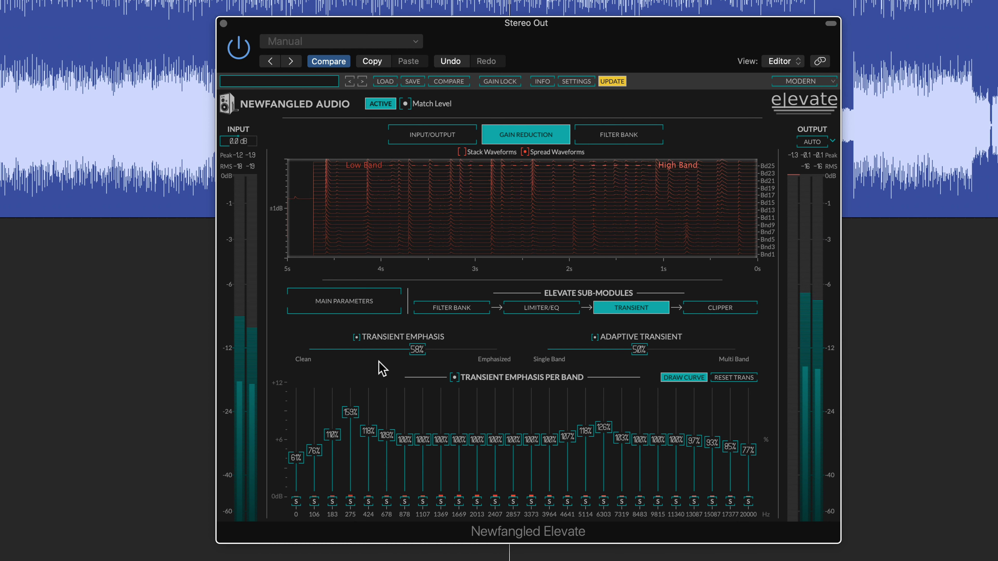
left_click(375, 104)
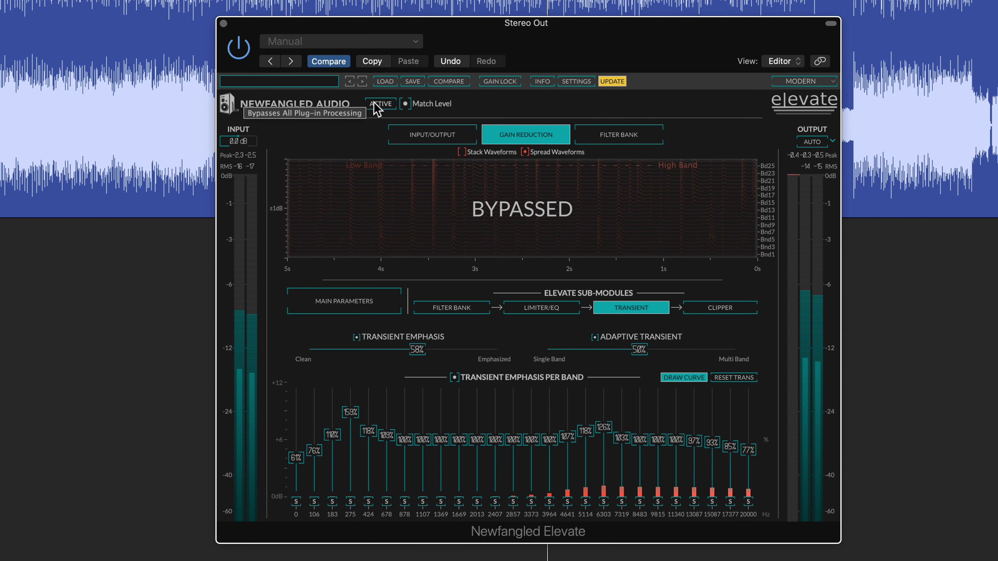
left_click(374, 103)
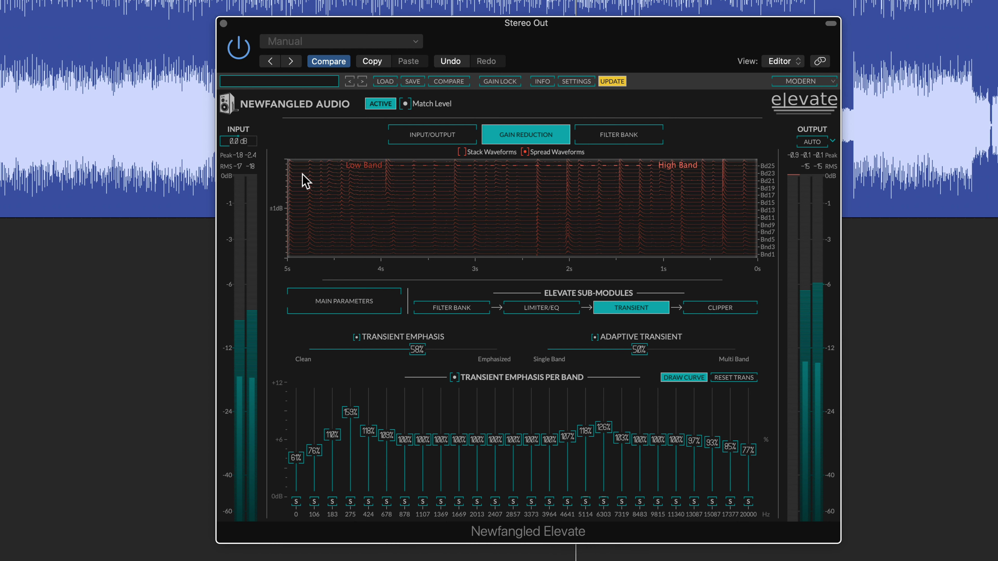
Set Transient Emphasis to 65% and redraw the 183, 424, 5114, 6303 and 7319 Hz bands to 113, 123, 130, 151 and 117%
left_click_drag(418, 350, 435, 352)
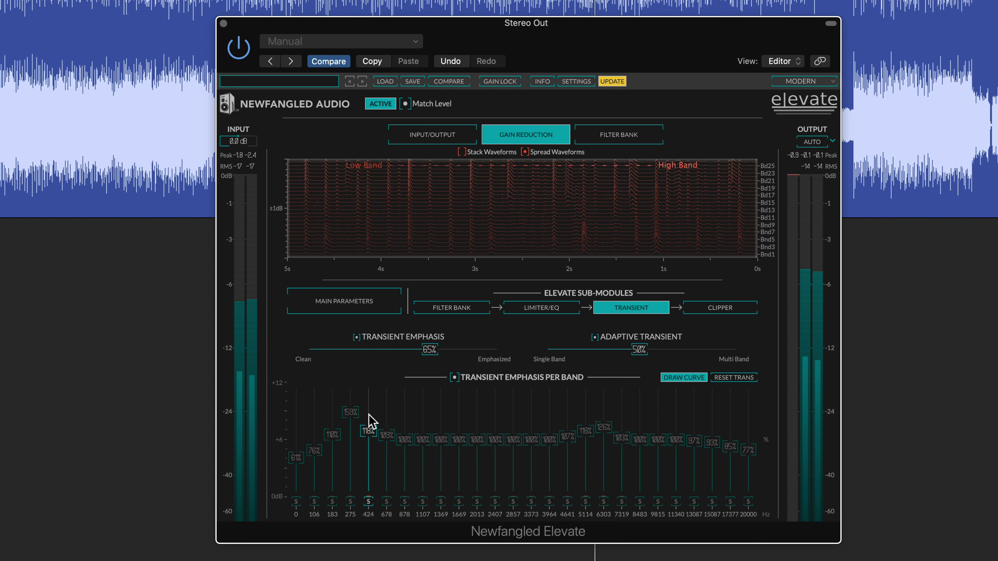
left_click(337, 433)
mouse_move(603, 418)
left_mouse_down()
mouse_move(587, 420)
mouse_move(617, 430)
left_mouse_up()
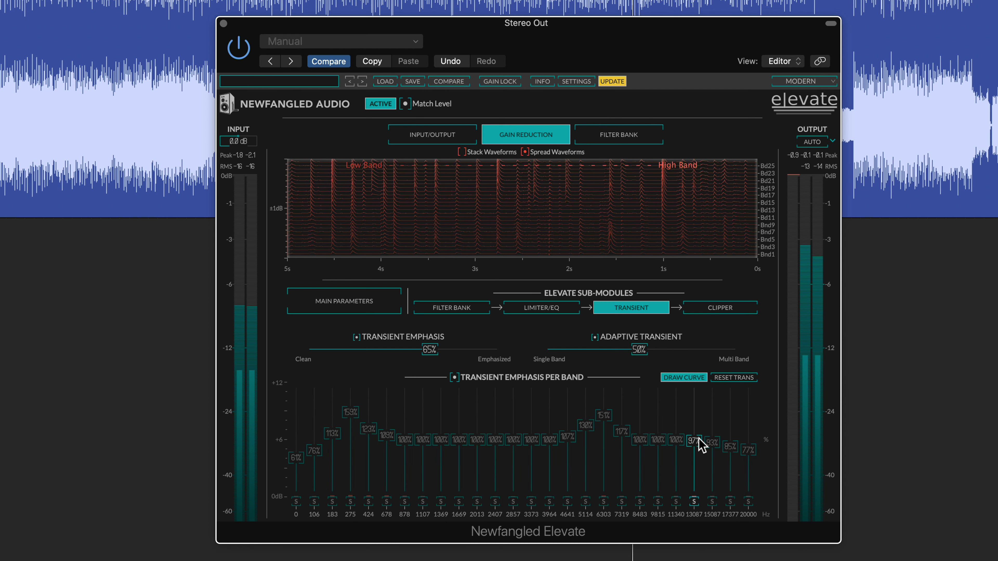
Compare the raised transient emphasis with the plug-in bypassed and active, and stop playback
left_click(380, 104)
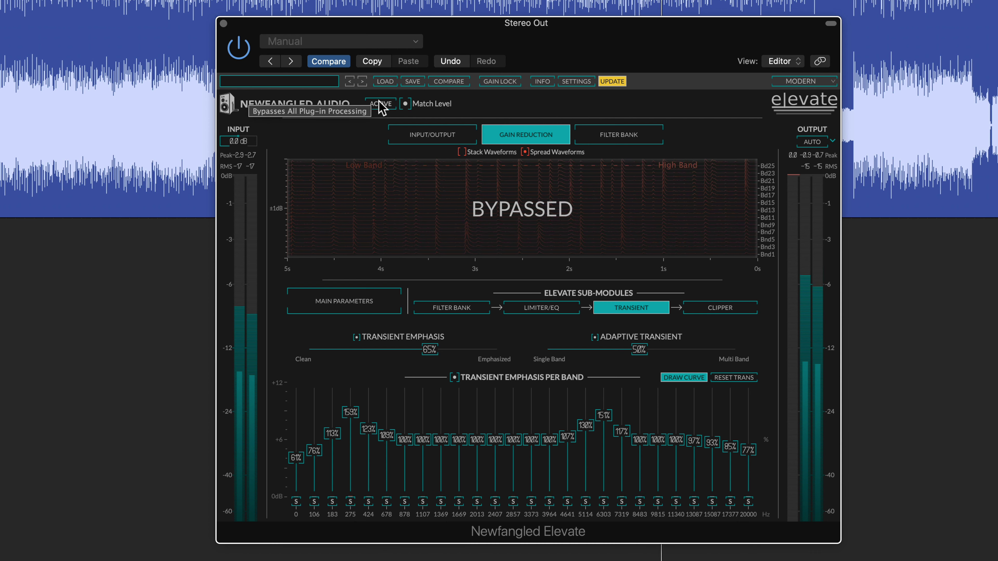
left_click(380, 104)
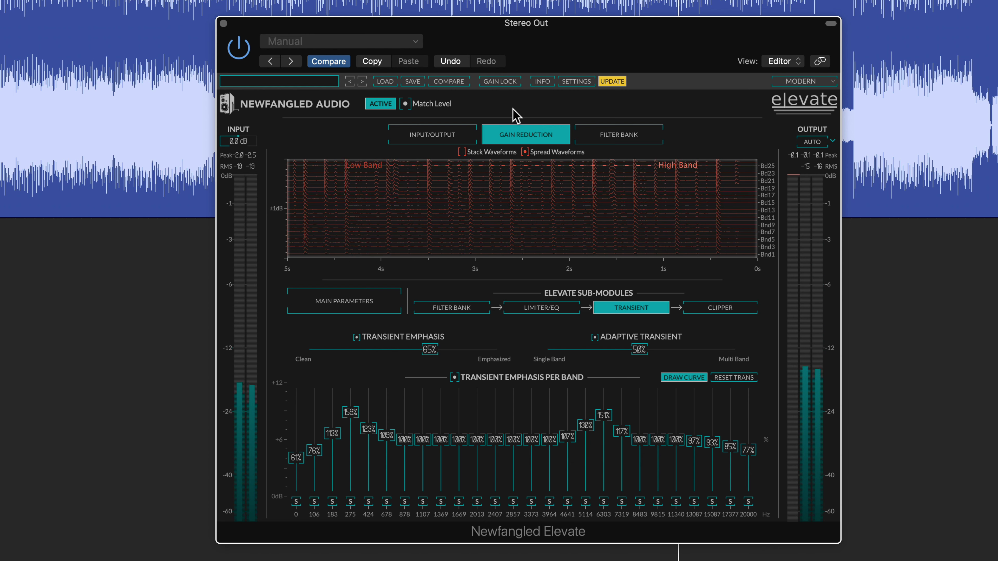
key("space")
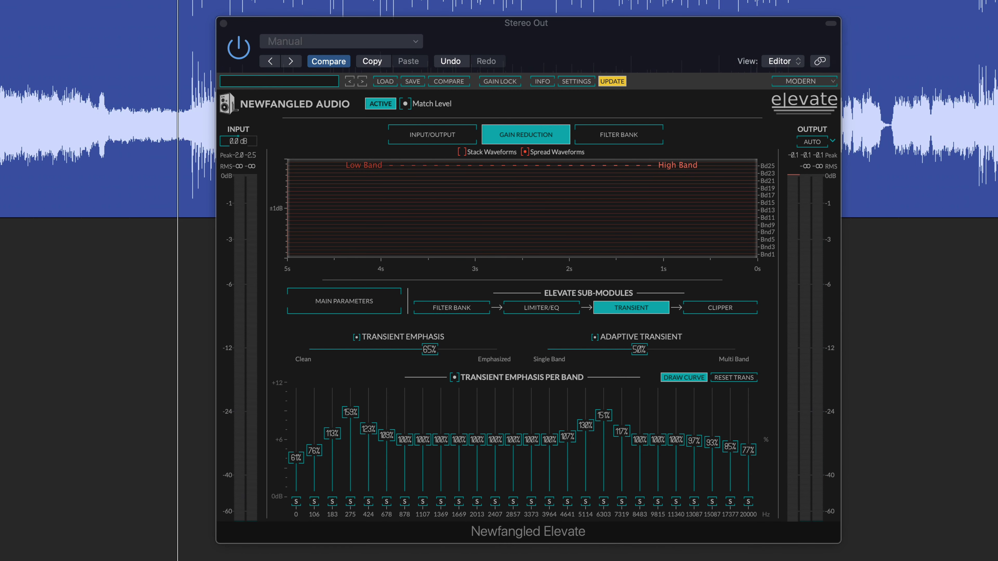
Play the section where the track turns loud after a quiet passage, toggling the plug-in's bypass to compare the transients
key("period")
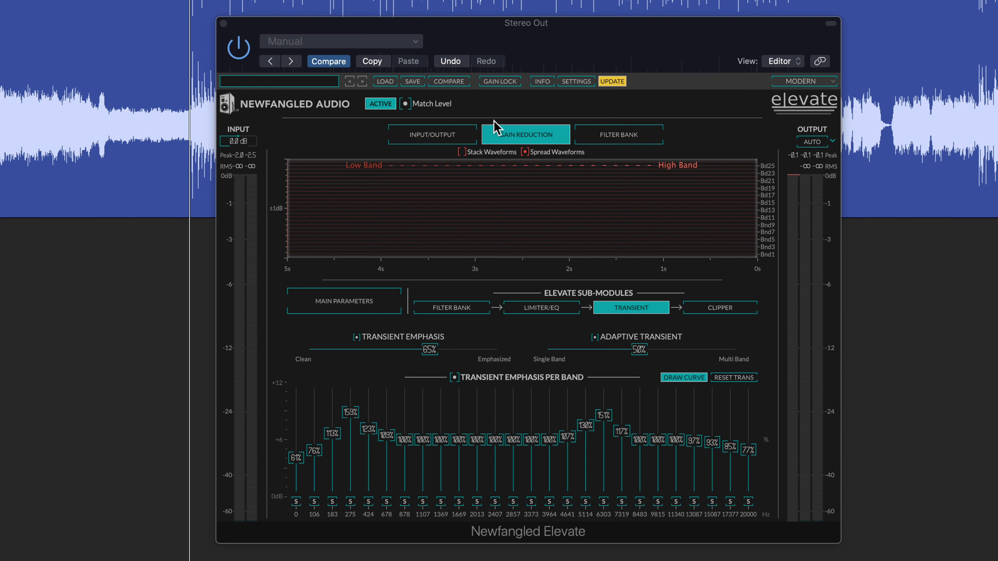
key("space")
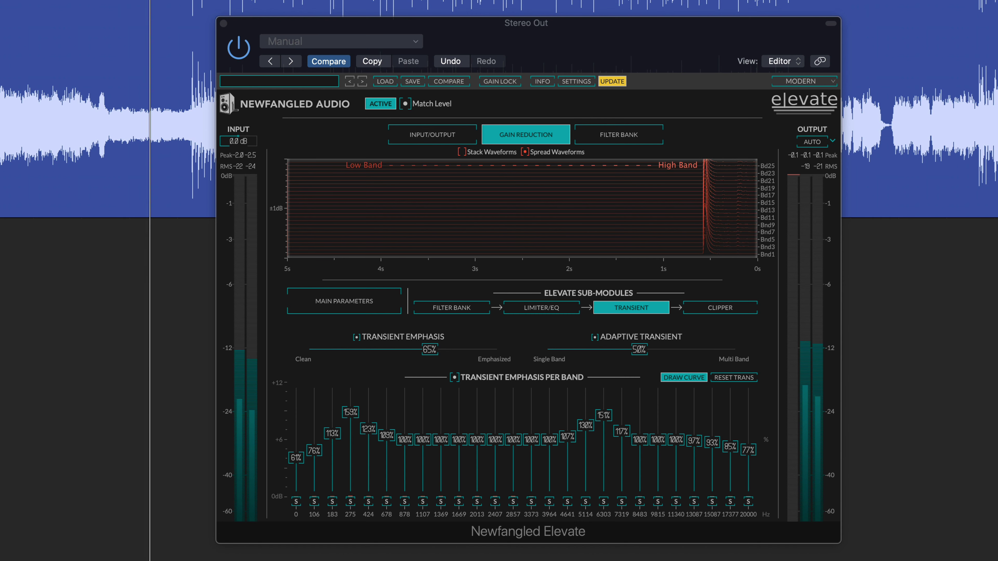
left_click(677, 83)
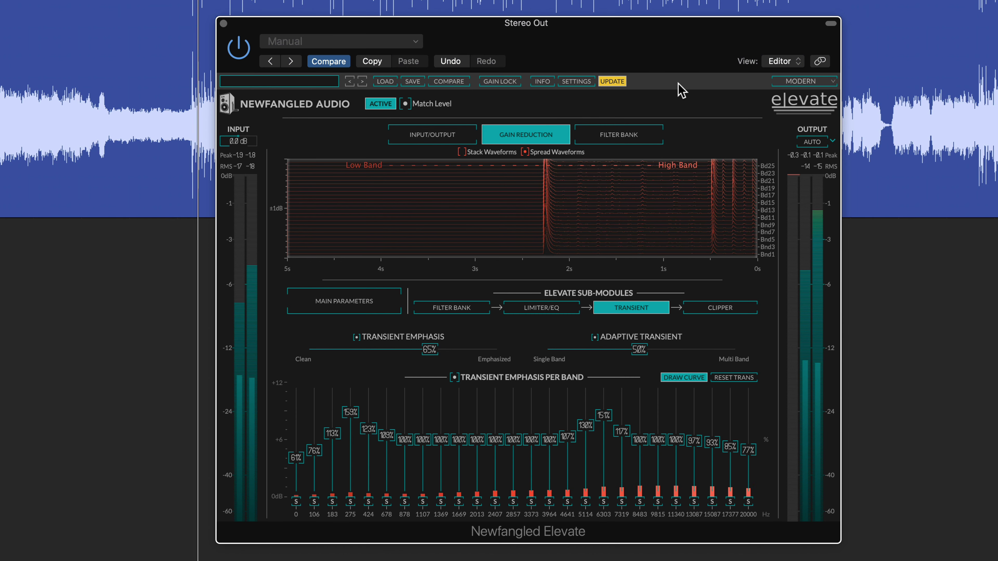
left_click(384, 104)
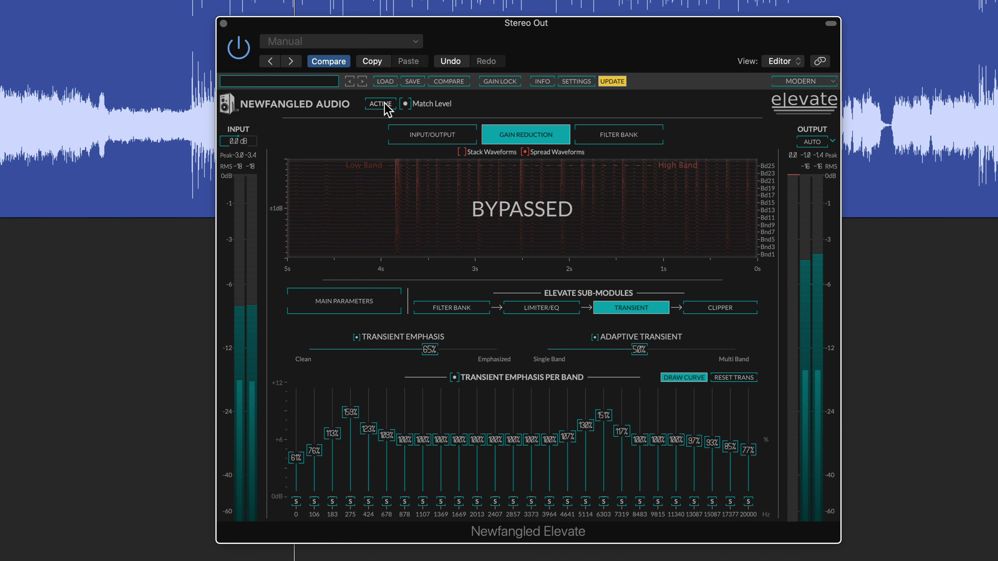
left_click(385, 105)
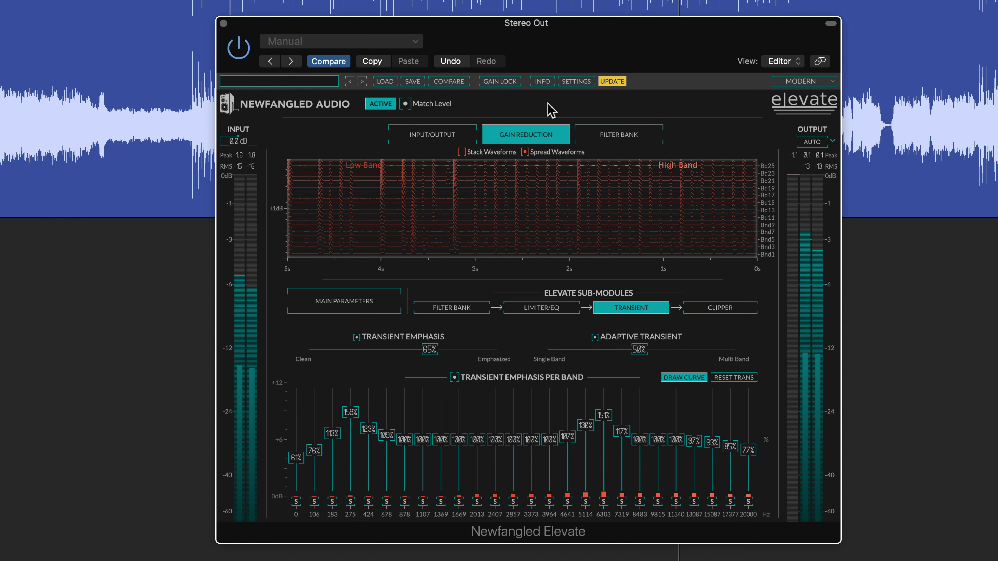
left_click(384, 107)
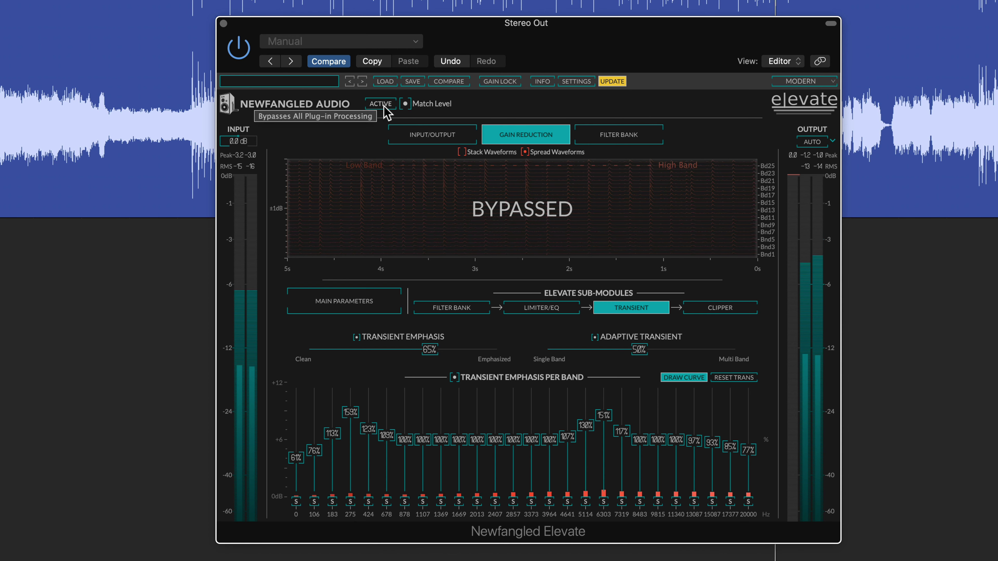
left_click(384, 106)
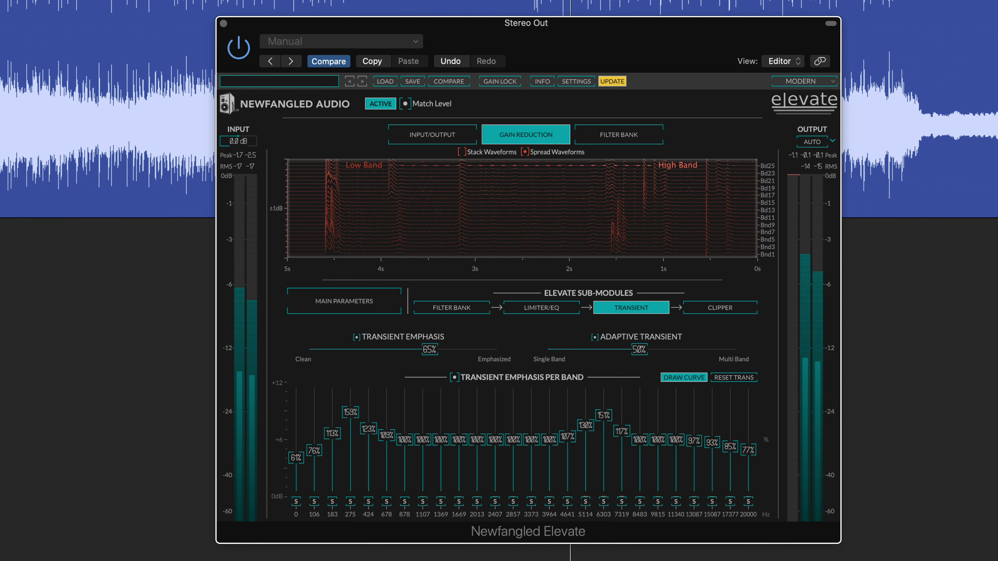
Stop playback and draw transient emphasis of 108, 120, 117 and 109% at the 2013, 2407, 2857 and 3373 Hz bands
key("space")
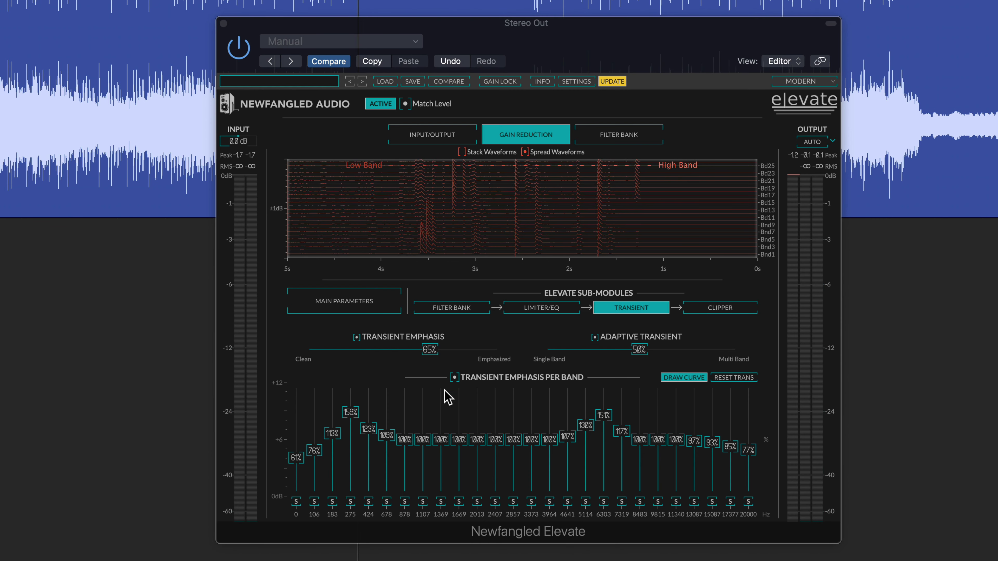
mouse_move(497, 449)
left_mouse_down()
mouse_move(496, 435)
mouse_move(478, 433)
mouse_move(511, 433)
mouse_move(479, 434)
mouse_move(537, 442)
mouse_move(502, 437)
left_mouse_up()
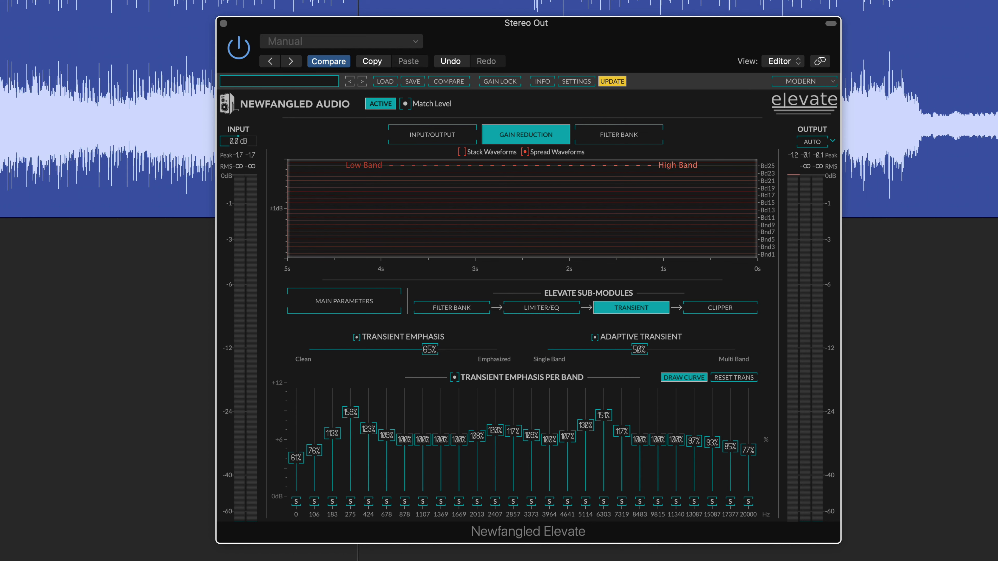
Play the section after the quiet passage with the plug-in active and bypassed to compare the per-band transient emphasis
key("space")
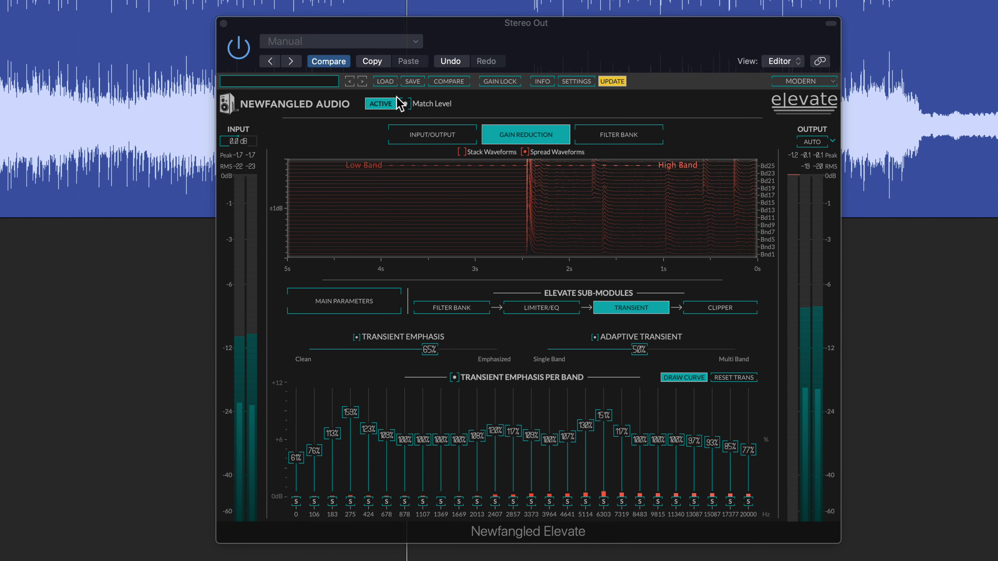
left_click(379, 104)
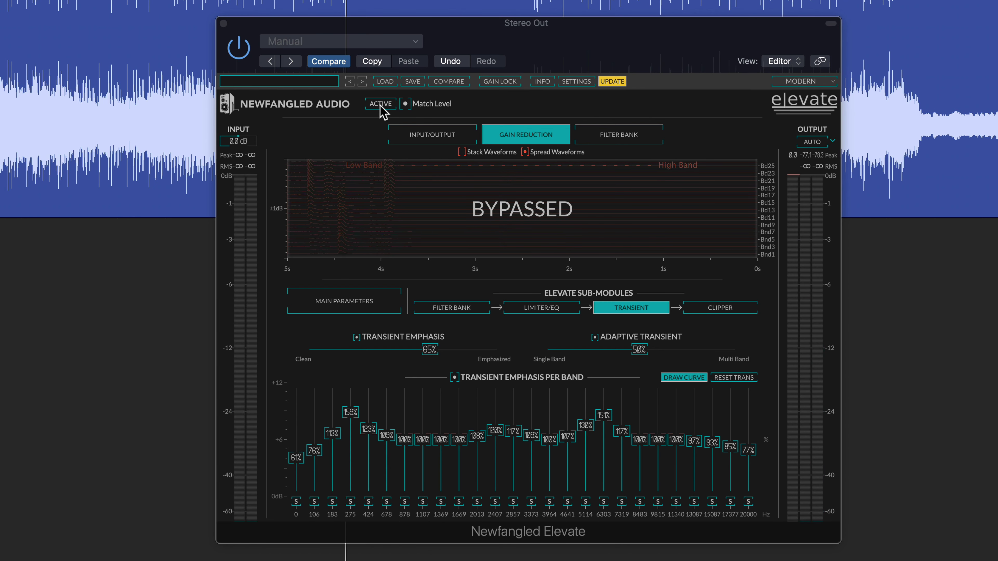
key("space")
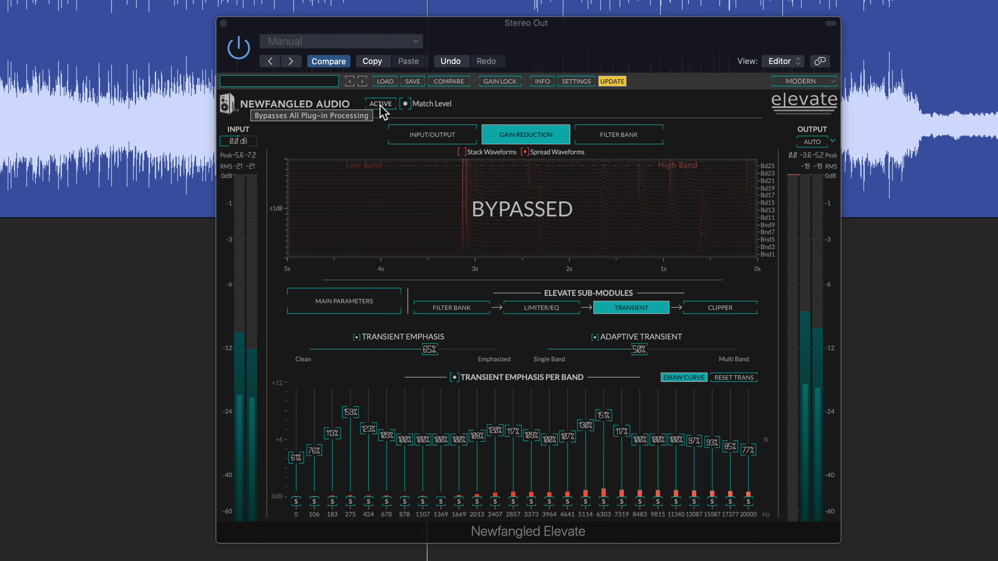
left_click(380, 105)
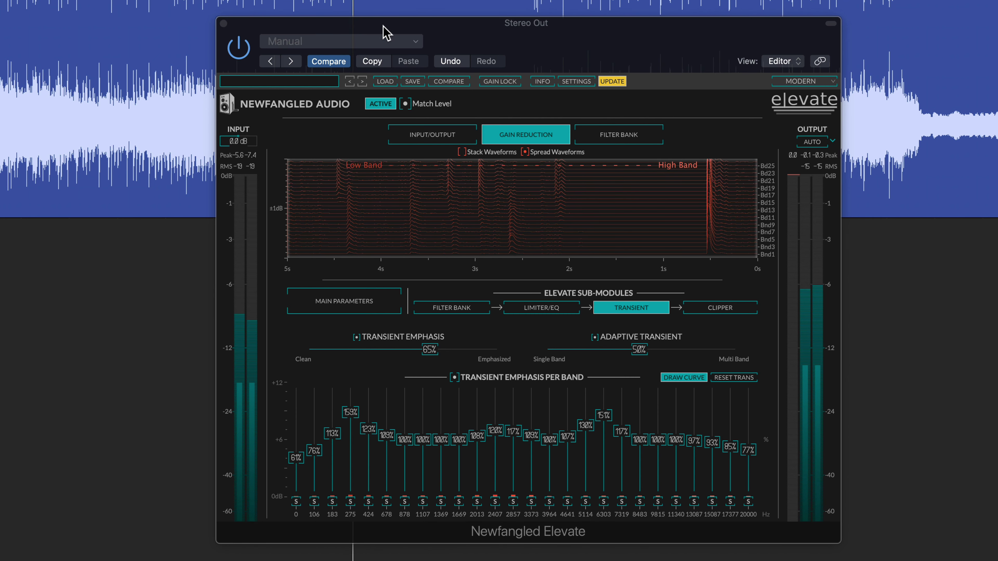
left_click(475, 104)
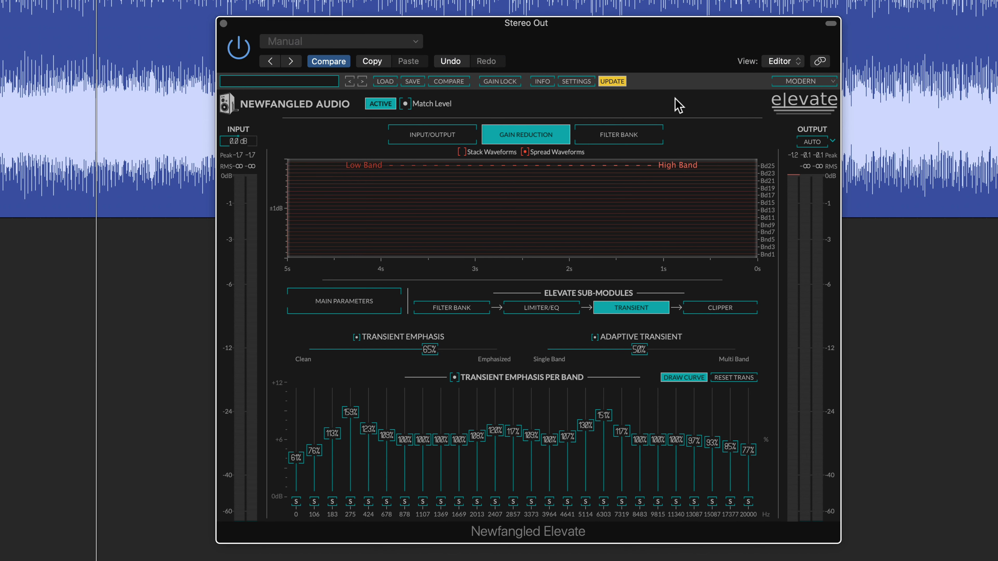
Try different drive and shape amounts in the Spectral Clipper, then set Drive to 0.0 dB and Clipper Shape to 9%
left_click(716, 308)
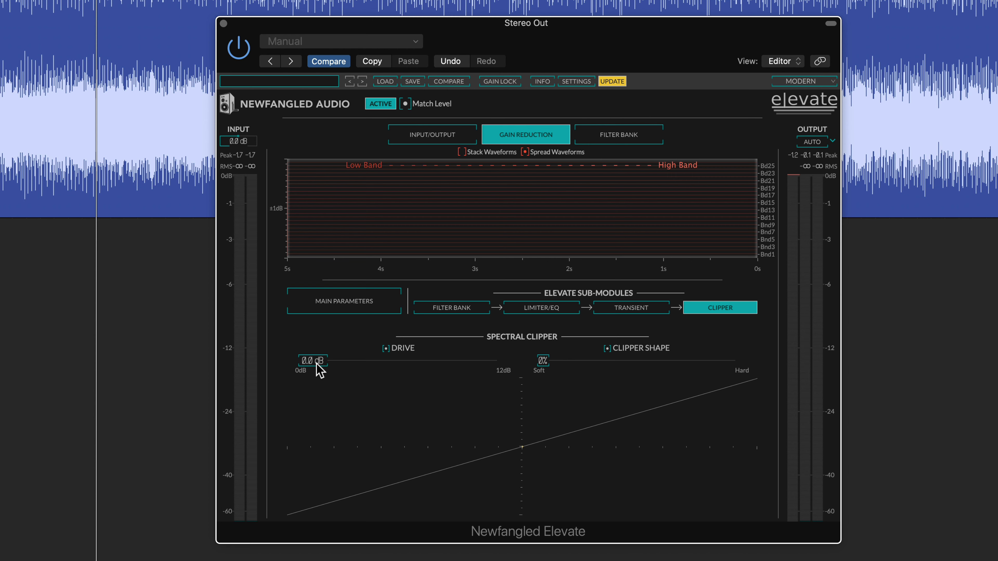
left_click_drag(318, 369, 281, 366)
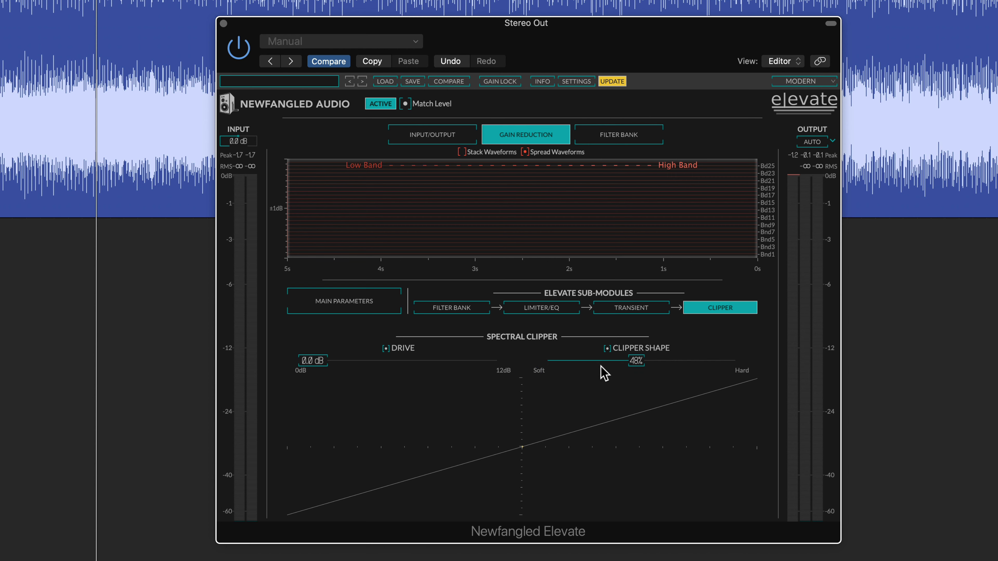
left_click_drag(332, 367, 435, 375)
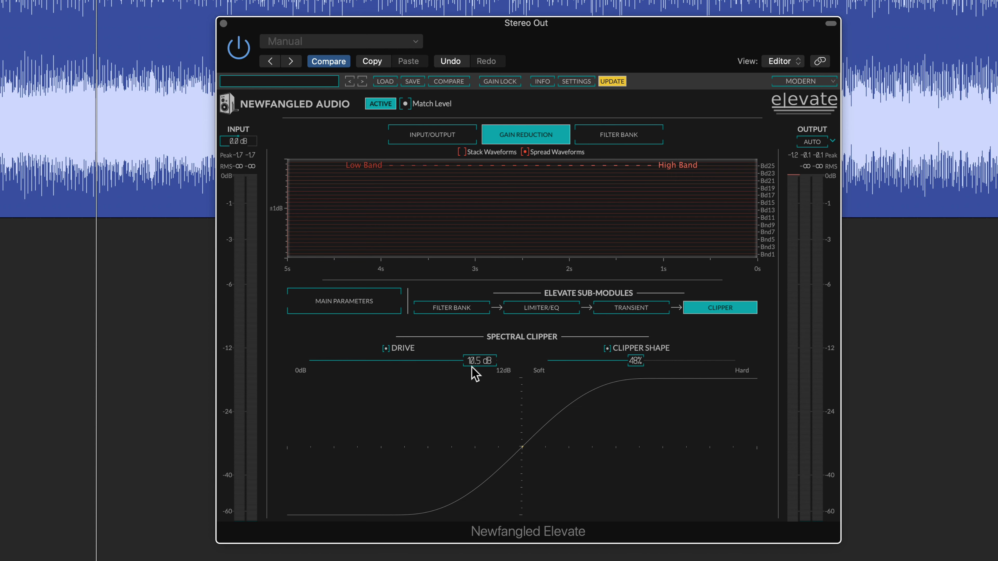
left_click_drag(473, 370, 443, 370)
left_click_drag(640, 366, 578, 365)
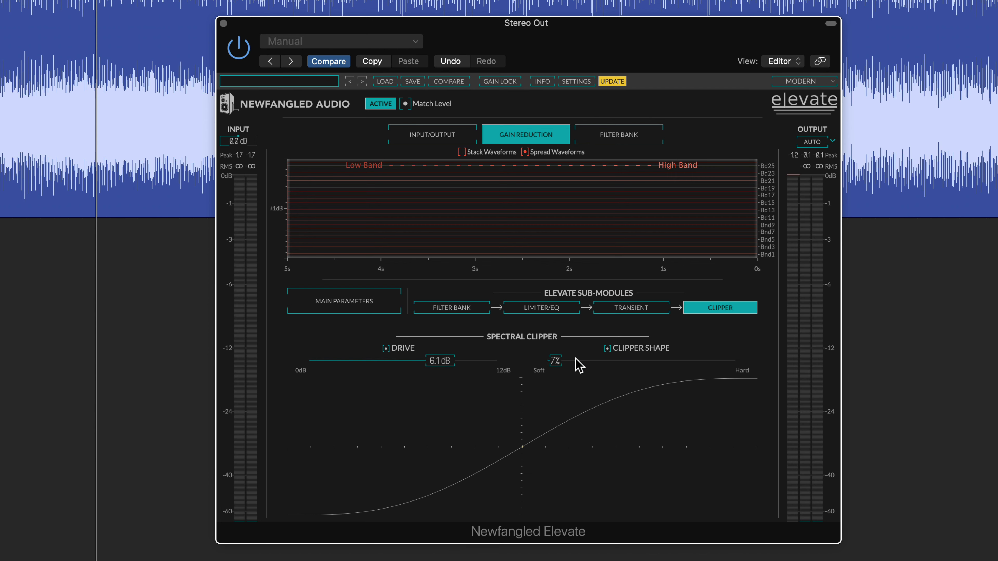
left_click_drag(446, 364, 312, 371)
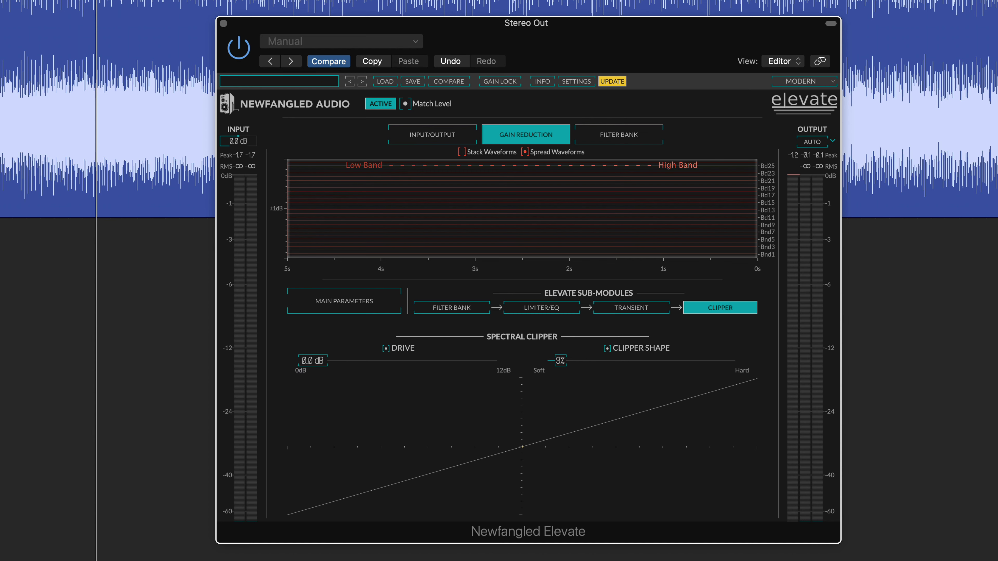
Start playback, set the clipper's Drive to 1.5 dB and compare the sound with the plug-in bypassed and active
key("space")
left_click_drag(312, 373, 370, 370)
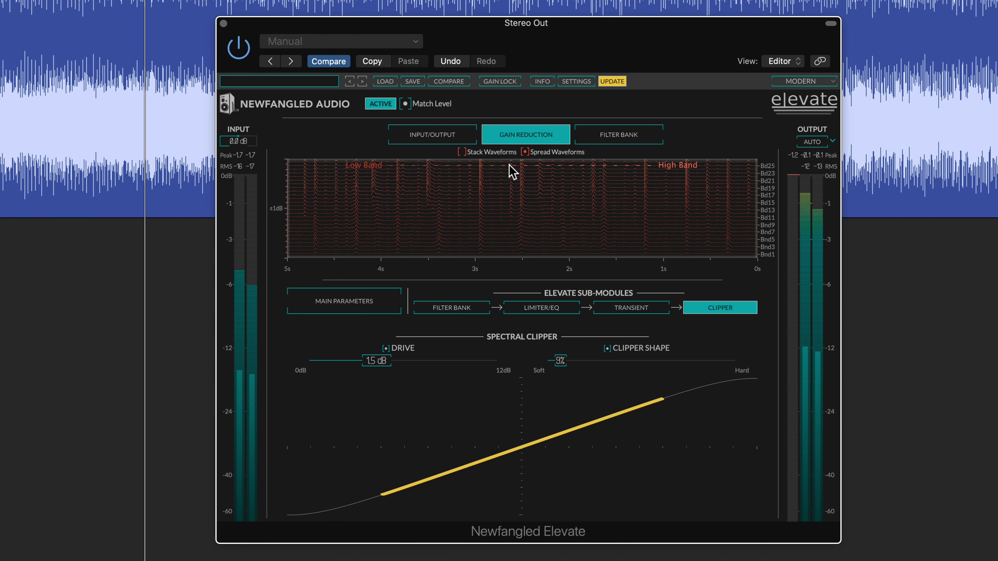
left_click(381, 105)
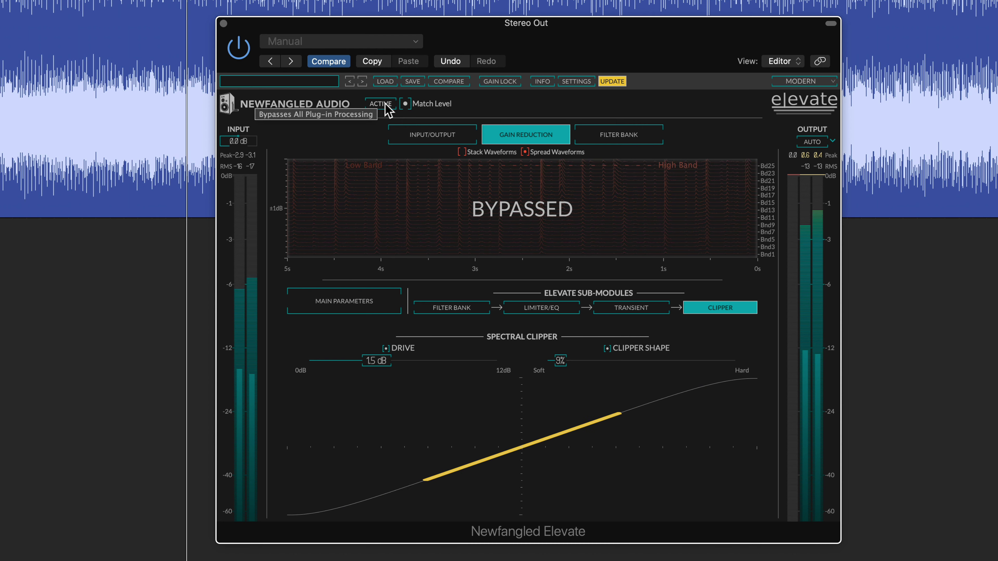
left_click(381, 104)
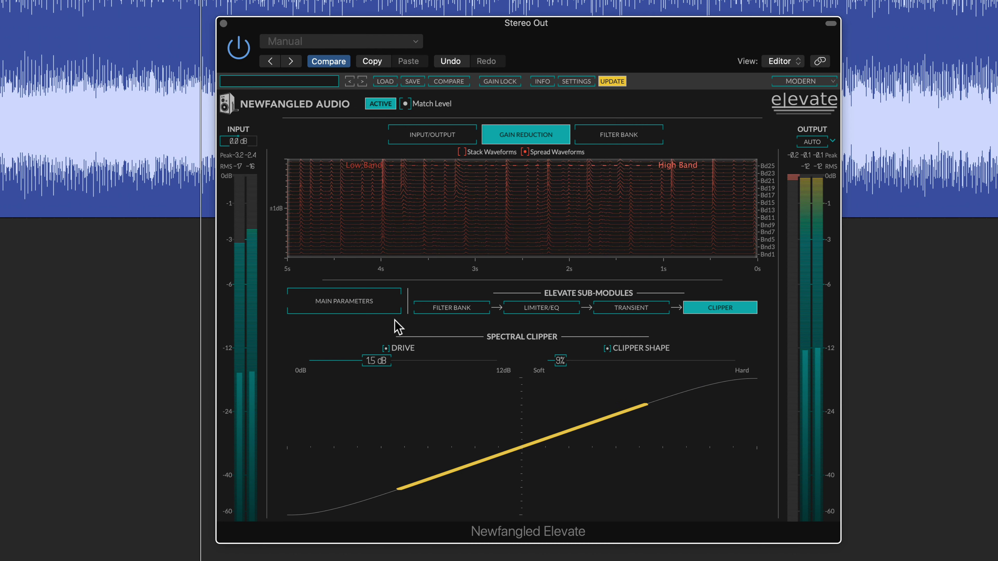
Raise the clipper's Drive to 1.8 dB during playback and compare it against the bypassed signal
left_click_drag(350, 352, 376, 361)
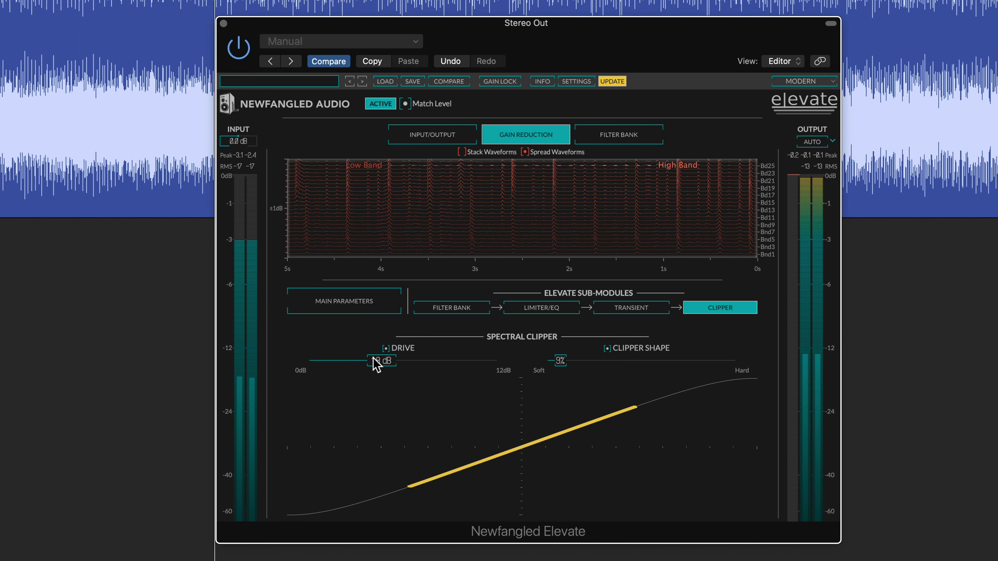
left_click(381, 104)
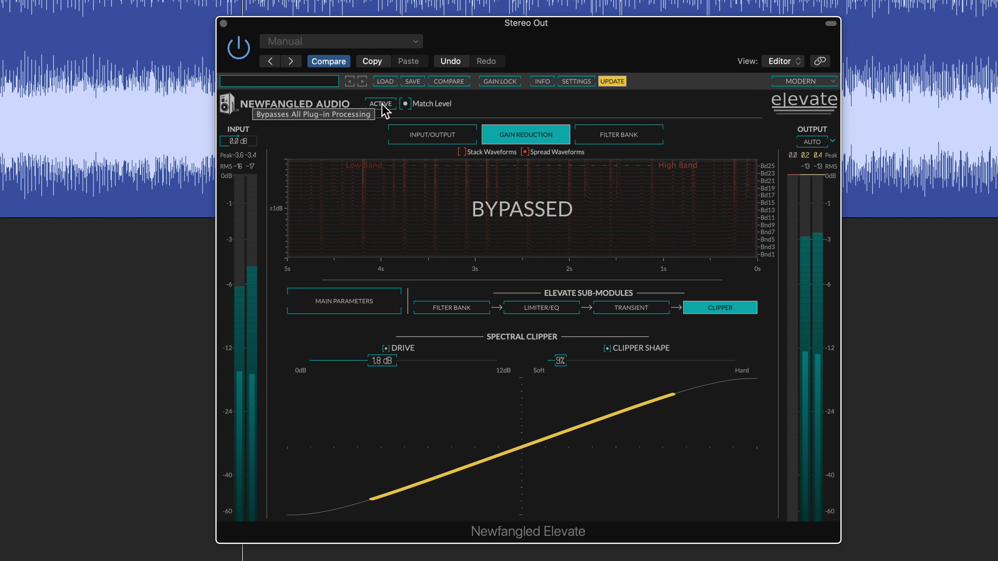
left_click(381, 104)
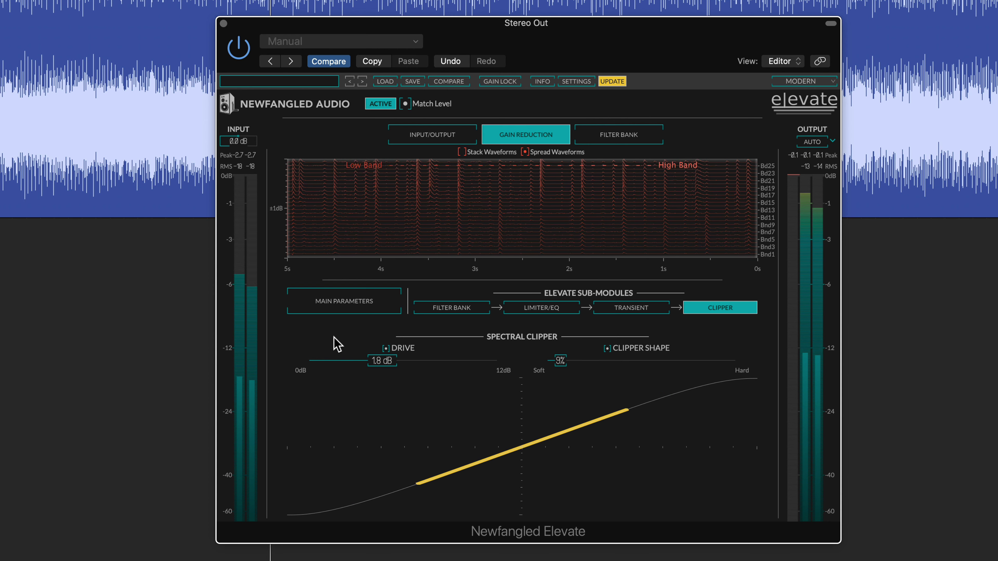
Lower the clipper's Drive to 1.7 dB and 1.3 dB by ear, stop playback, and reduce it to 1.1 dB
left_click_drag(391, 364, 390, 365)
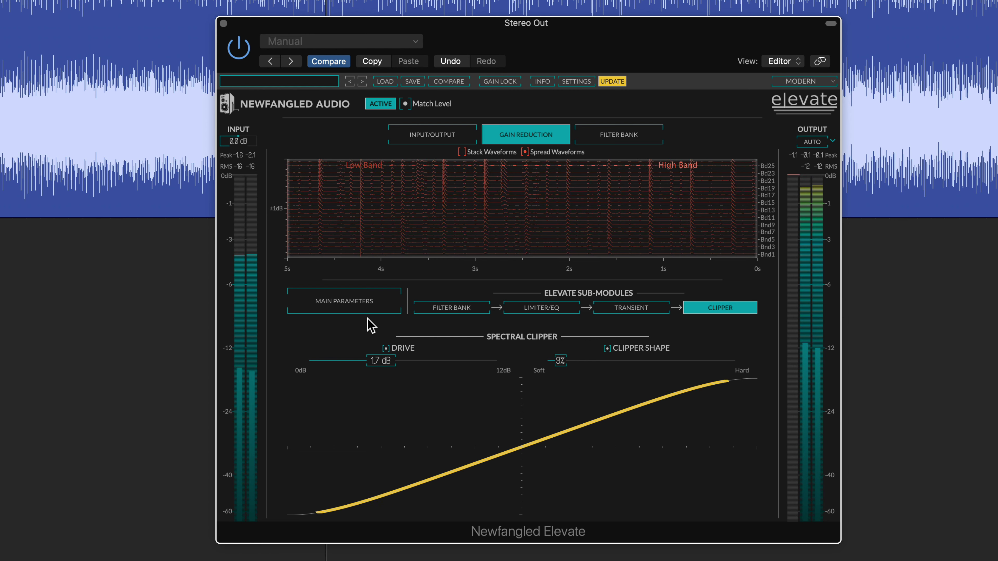
left_click_drag(372, 362, 365, 364)
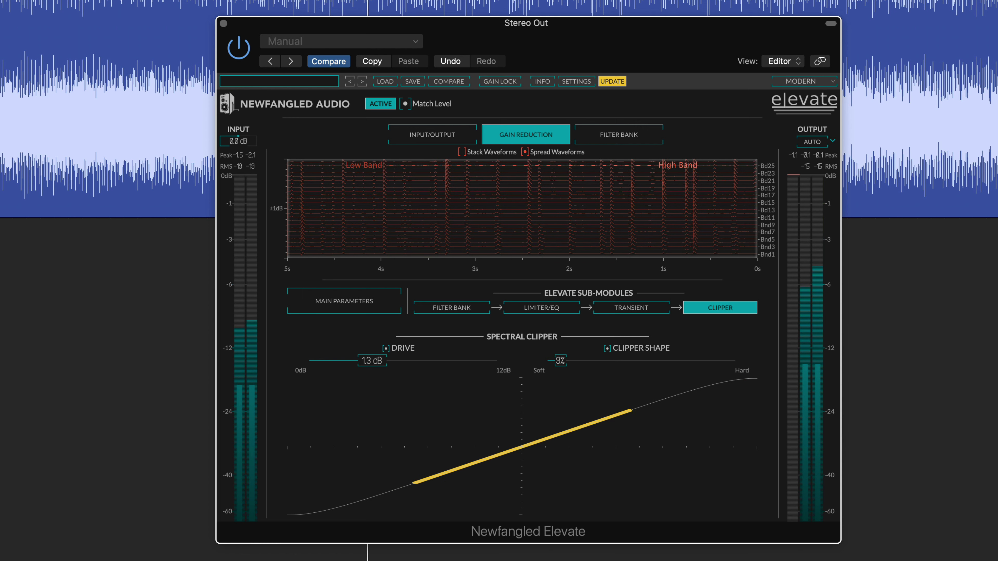
key("space")
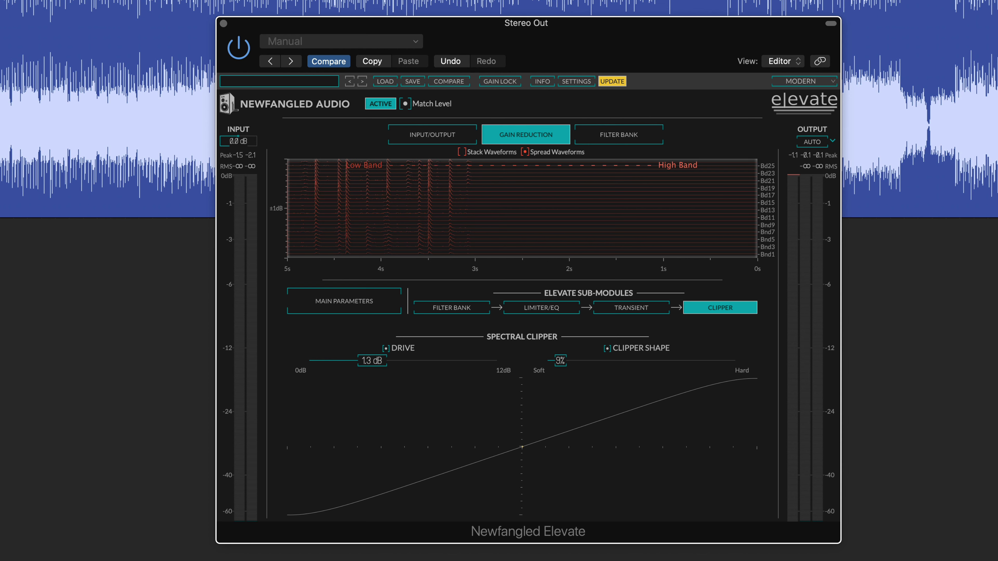
mouse_move(358, 364)
left_mouse_down()
mouse_move(414, 363)
mouse_move(362, 378)
left_mouse_up()
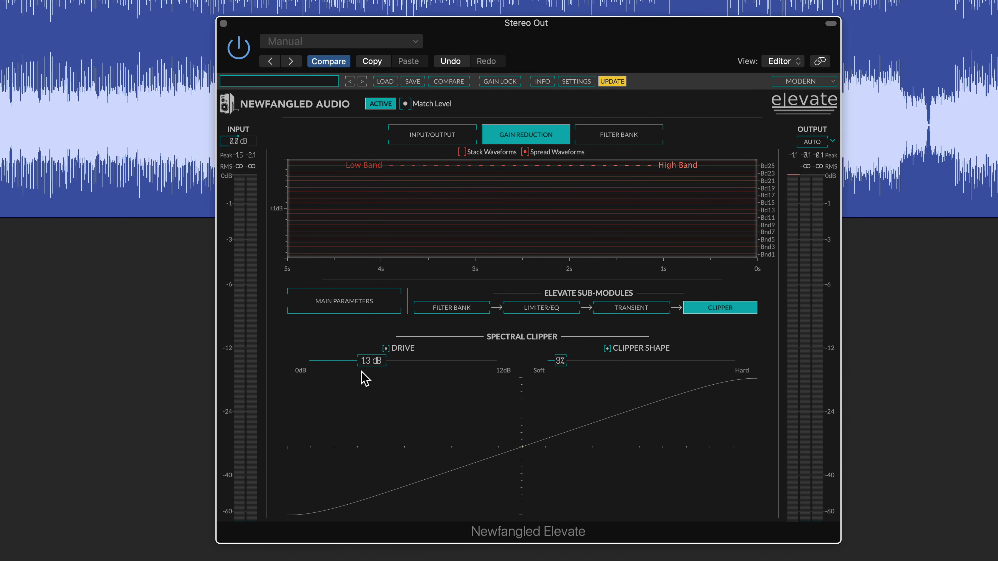
mouse_move(368, 359)
left_mouse_down()
mouse_move(442, 379)
mouse_move(364, 378)
left_mouse_up()
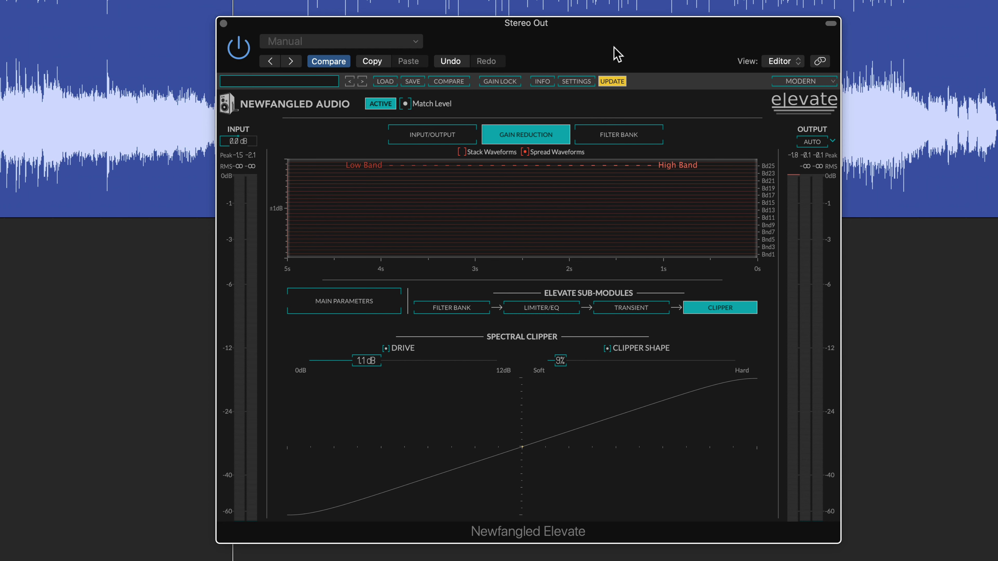
Play the quiet-to-loud section, set the clipper's Drive to 1.4 dB and compare bypassed and active processing twice
key("space")
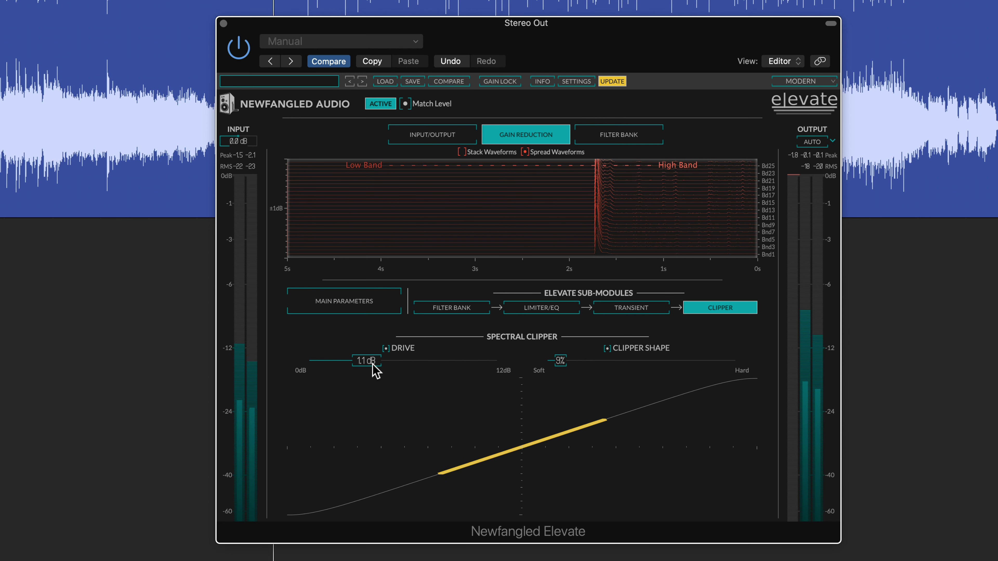
left_click_drag(374, 368, 378, 368)
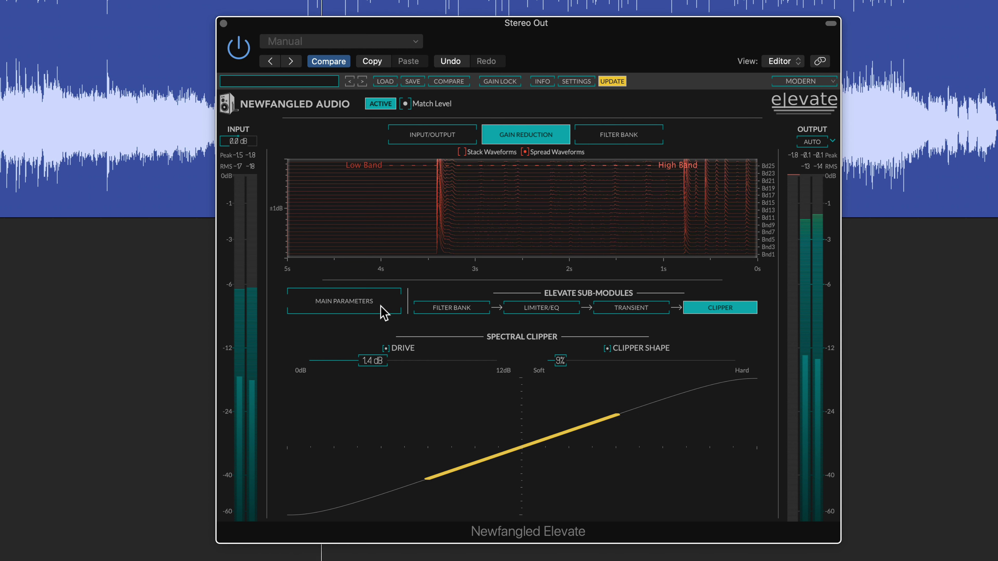
left_click(383, 105)
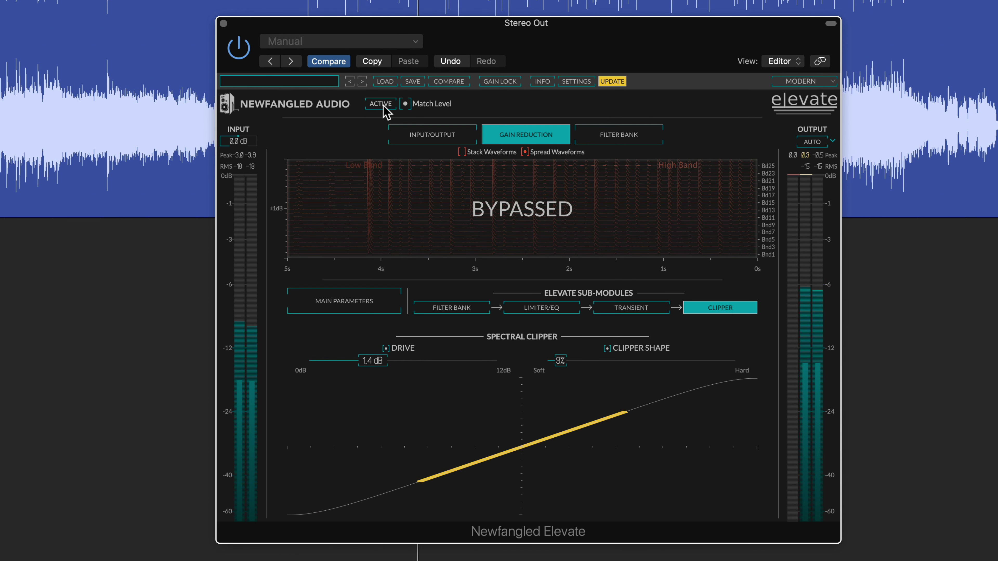
left_click(381, 104)
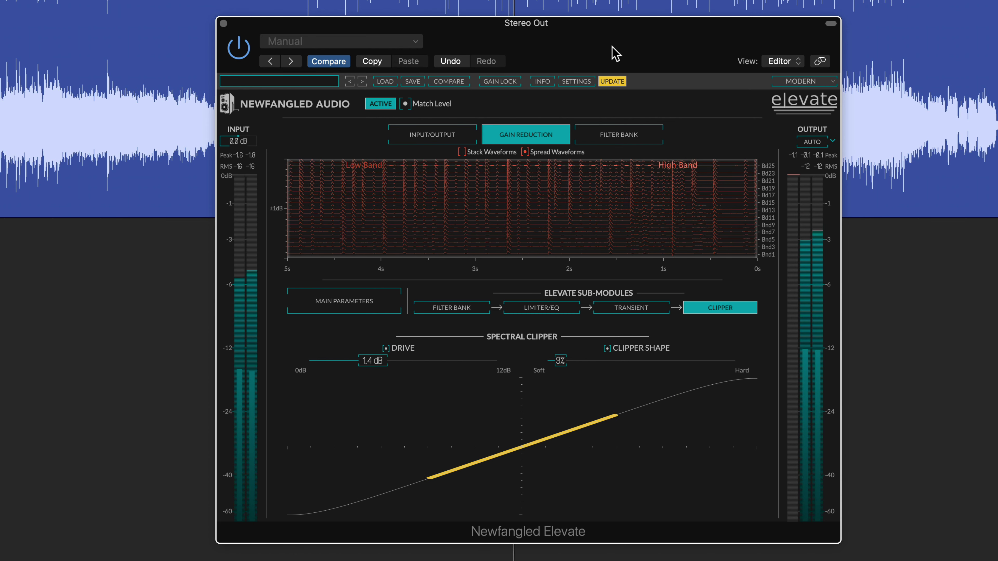
left_click(388, 105)
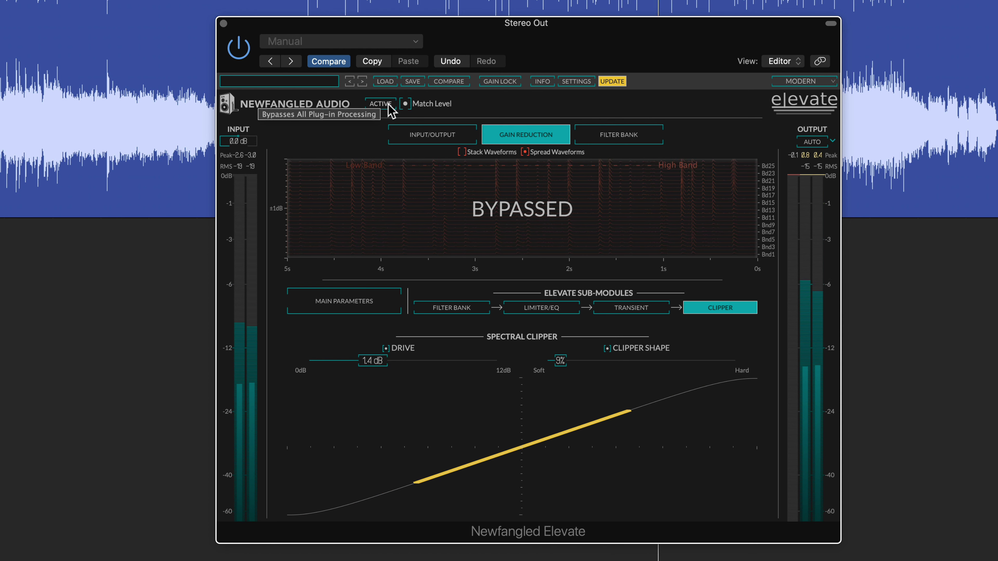
left_click(388, 104)
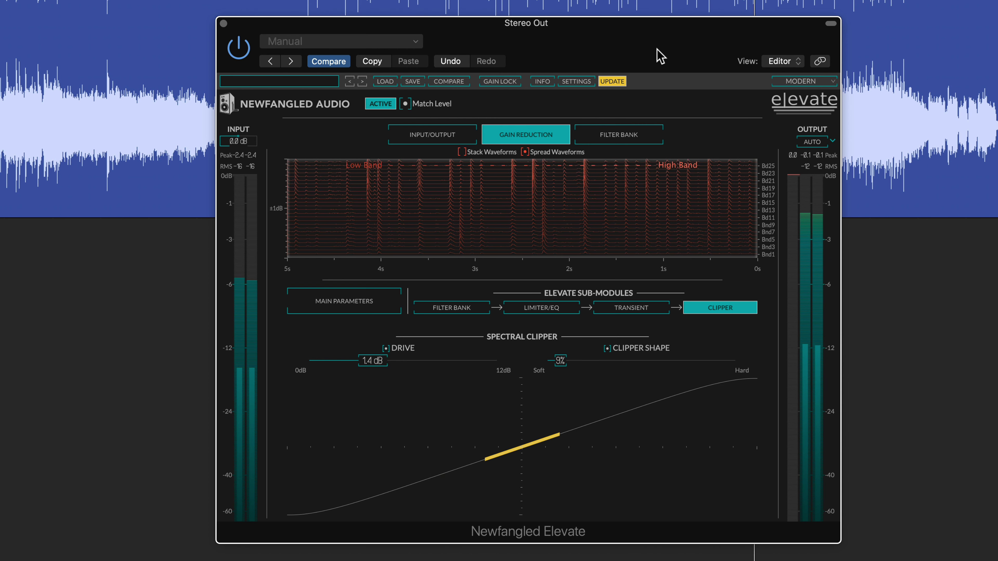
Set the clipper's Drive to 1.3 dB while the track plays and check it against the bypassed signal
left_click_drag(376, 363, 374, 363)
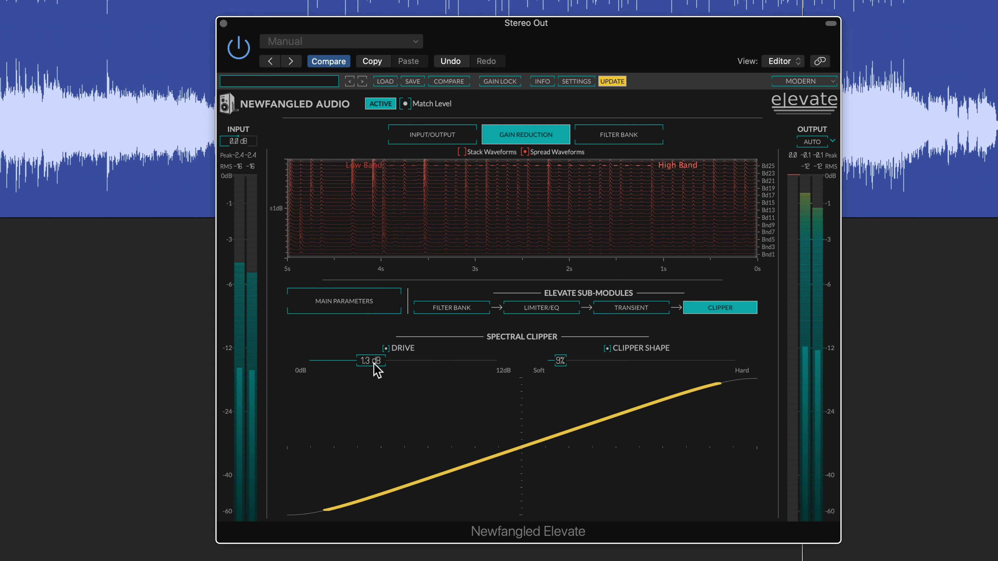
left_click(380, 105)
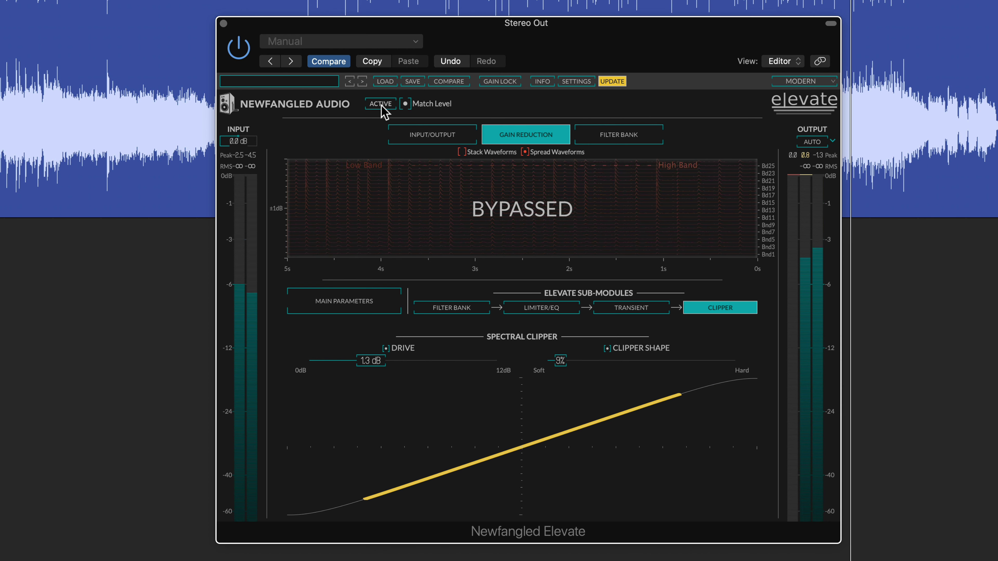
left_click(381, 105)
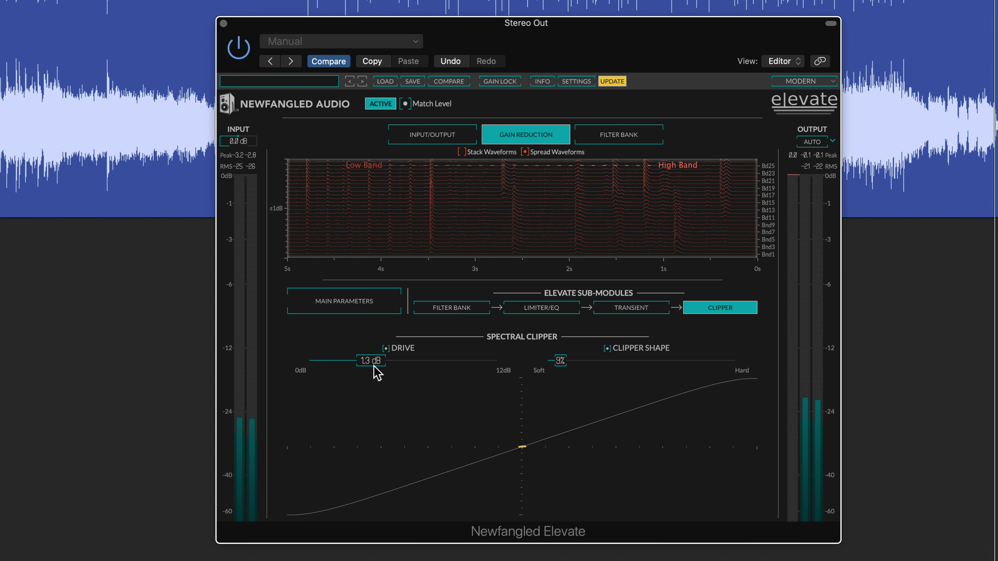
Set the clipper's Drive to 1.2 dB, compare the plug-in bypassed and active on a loud section, and stop playback
scroll(376, 372, "down", 1)
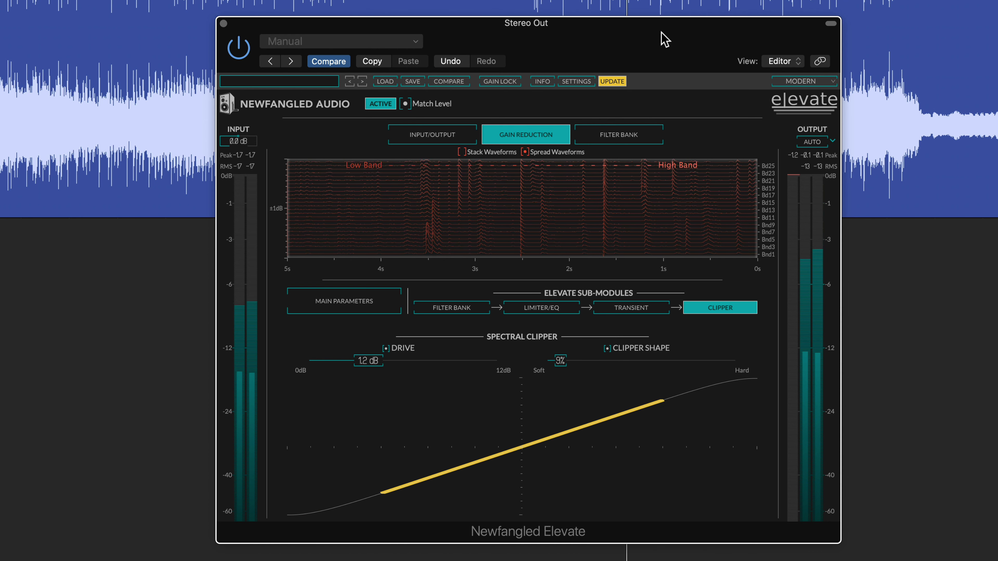
left_click(384, 105)
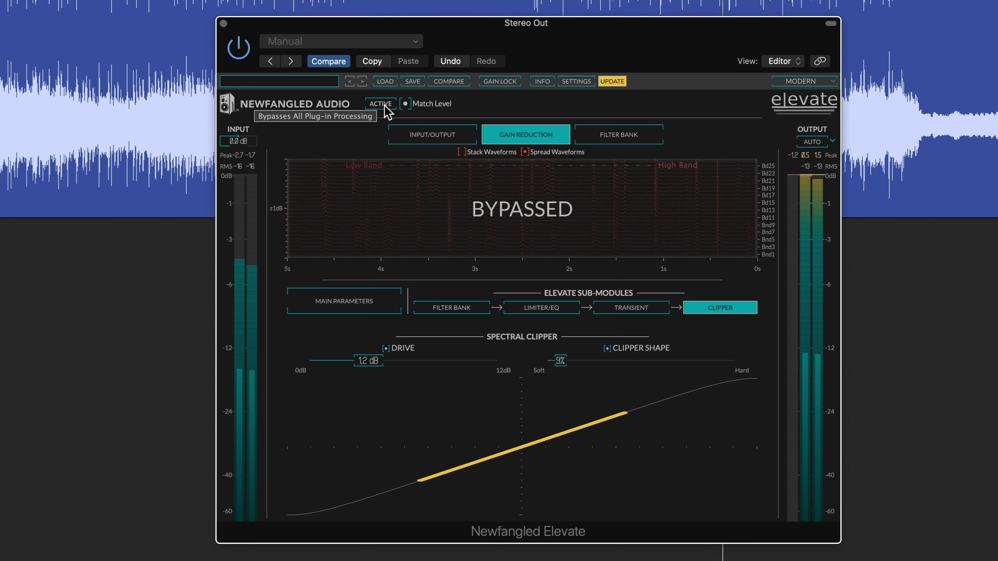
left_click(384, 106)
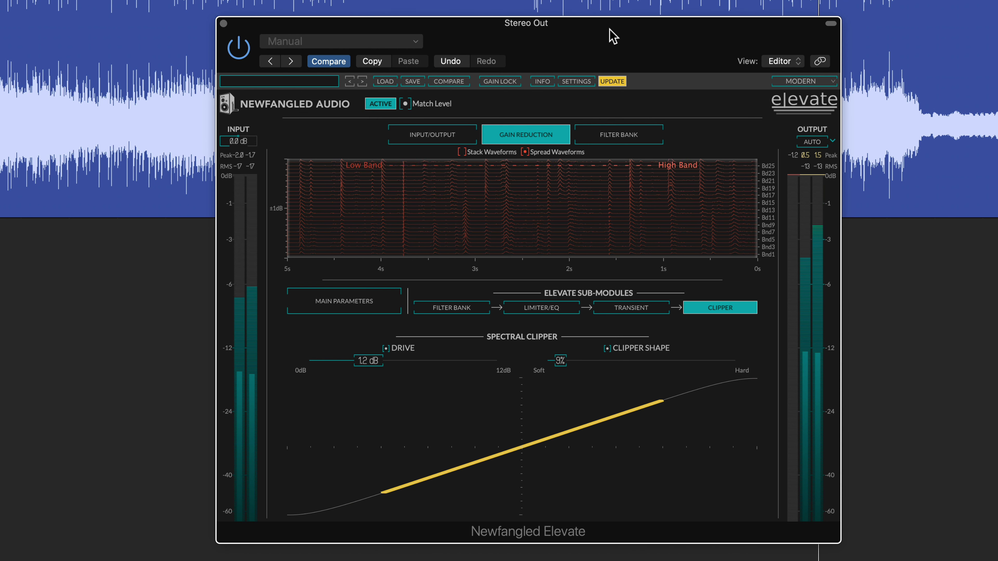
key("space")
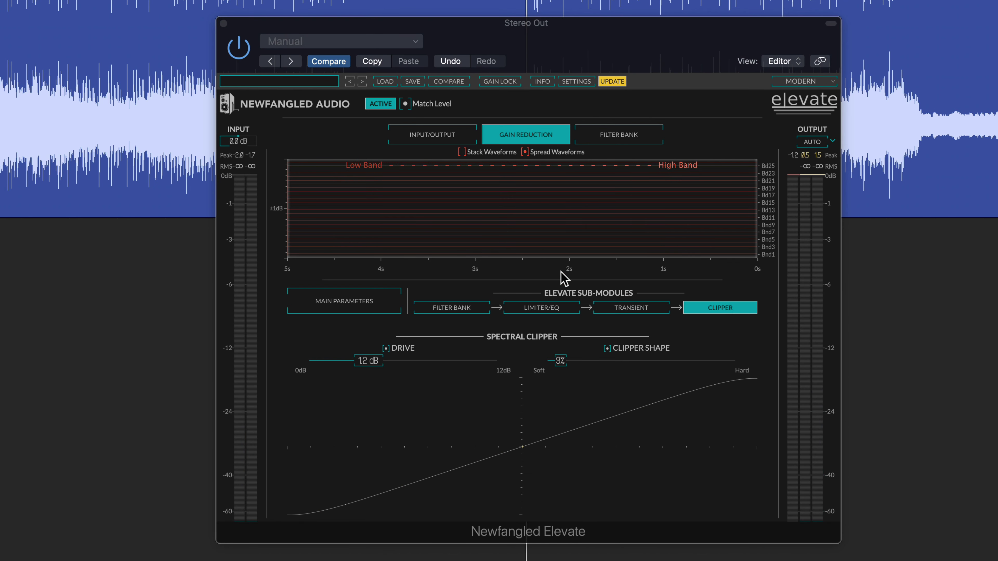
Raise the Limiter Gain to 4.1 dB in the Limiter/EQ module and return to the main parameters
left_click(551, 310)
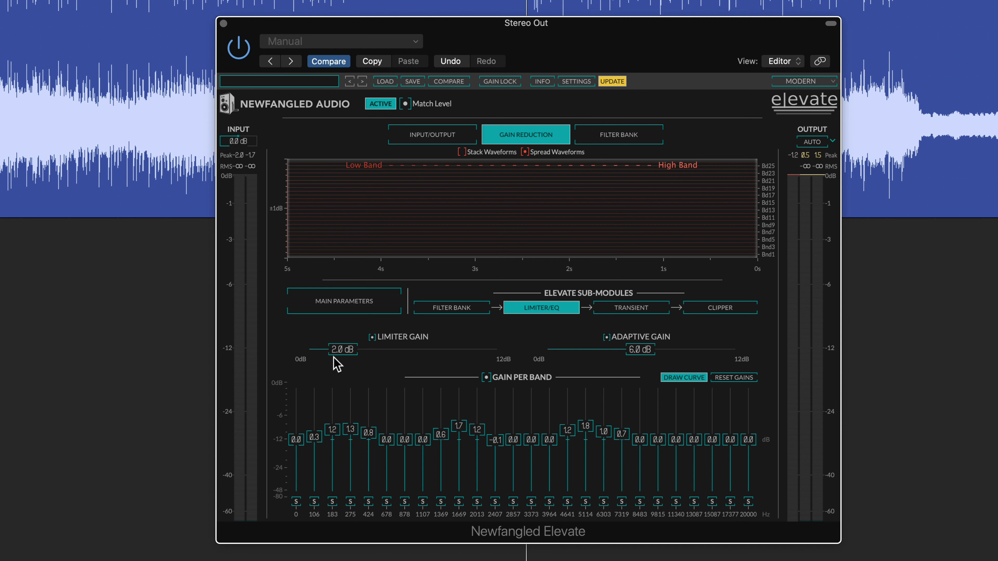
mouse_move(358, 356)
left_mouse_down()
mouse_move(424, 354)
mouse_move(369, 356)
left_mouse_up()
left_click_drag(378, 348, 387, 351)
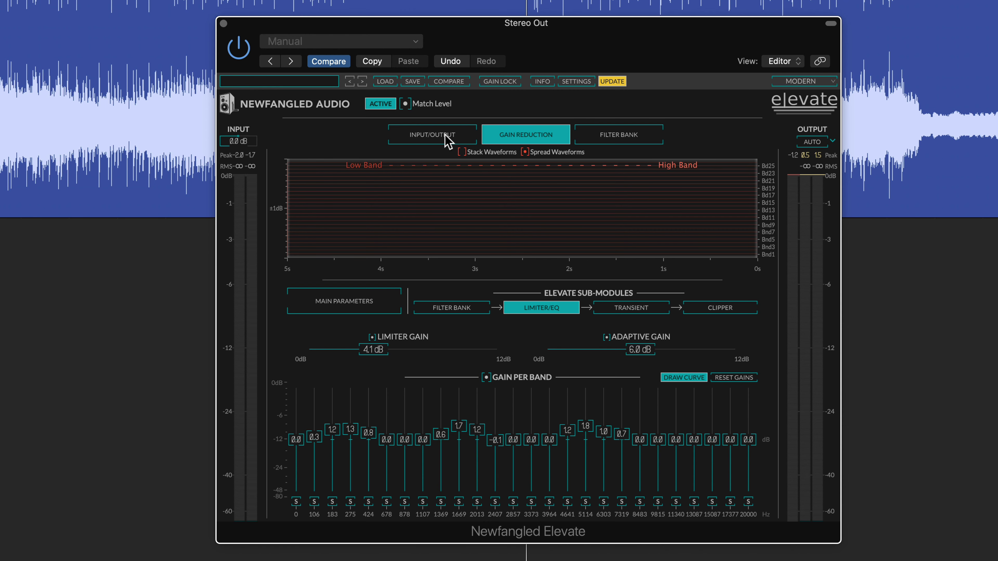
left_click(342, 311)
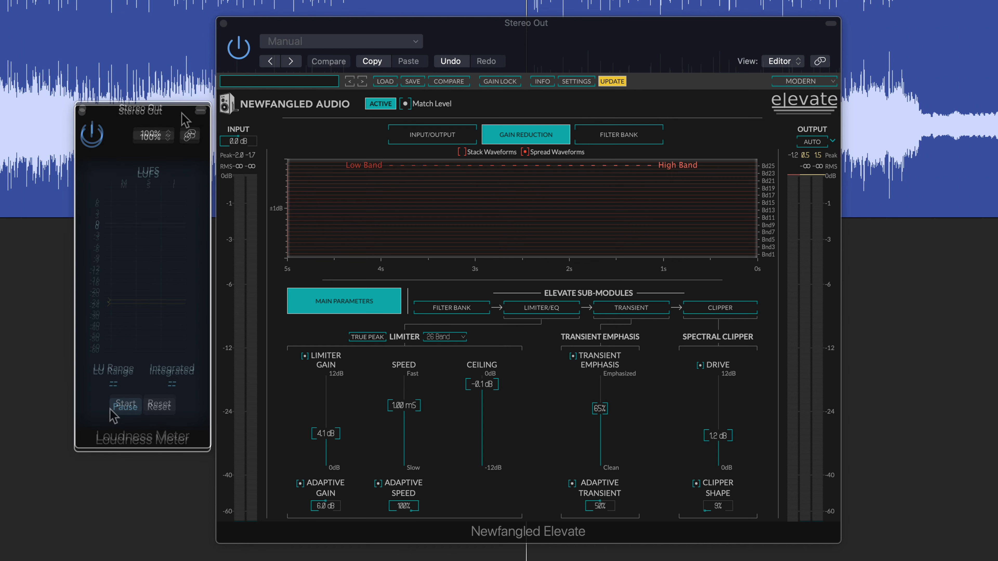
Start the loudness measurement, play the track and lower the Limiter Gain to 2.7 dB
left_click(120, 407)
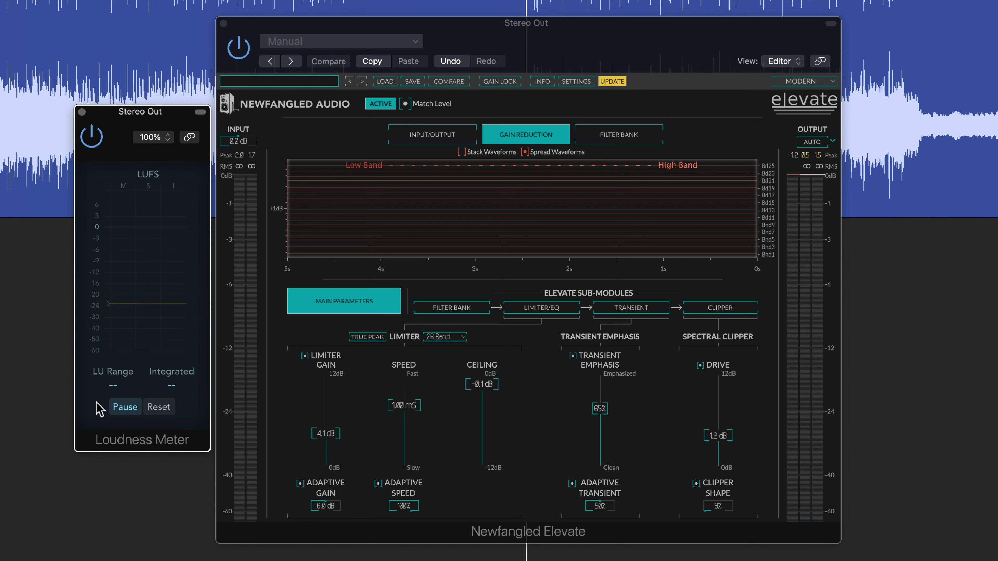
left_click(355, 396)
key("space")
left_click(289, 381)
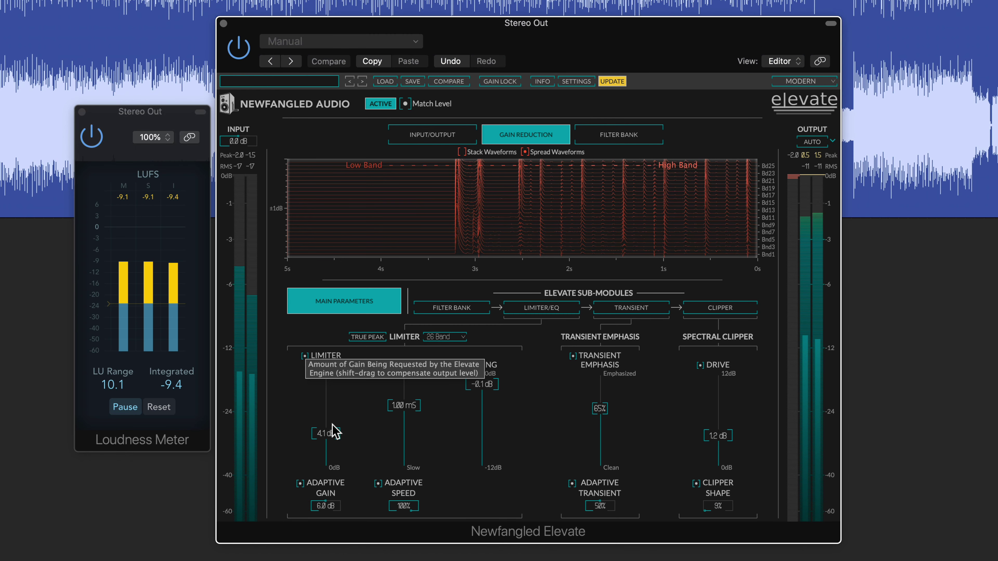
left_click_drag(334, 437, 337, 456)
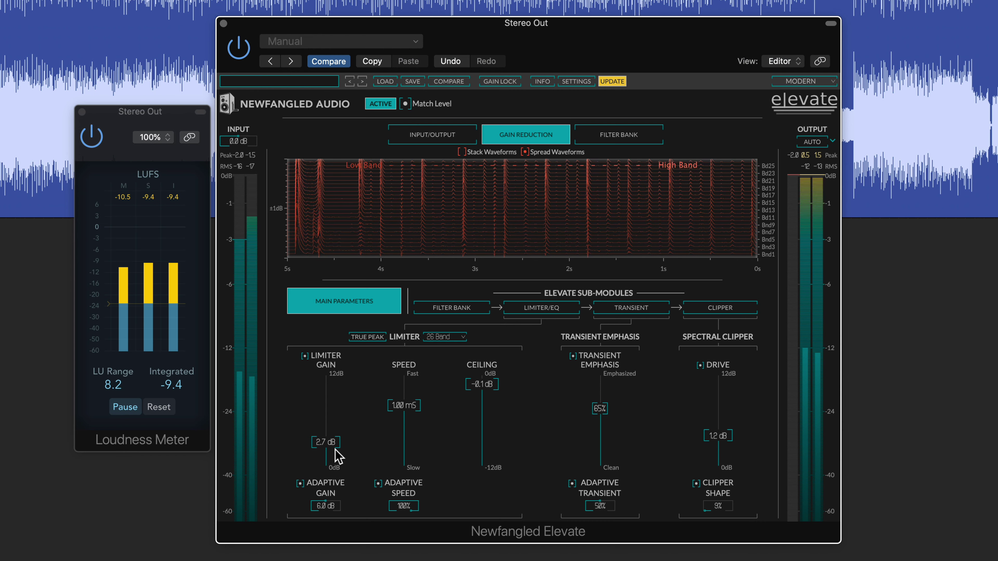
Reset the loudness reading, reduce the Limiter Gain to 1.3 dB during playback and measure the loudness afresh
left_click(160, 408)
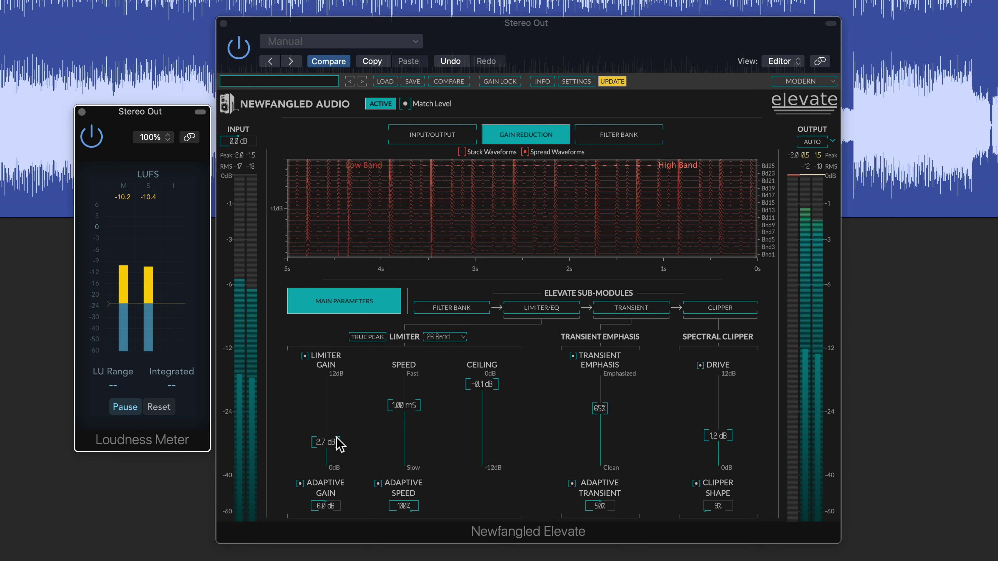
left_click(337, 445)
left_click_drag(338, 448, 305, 532)
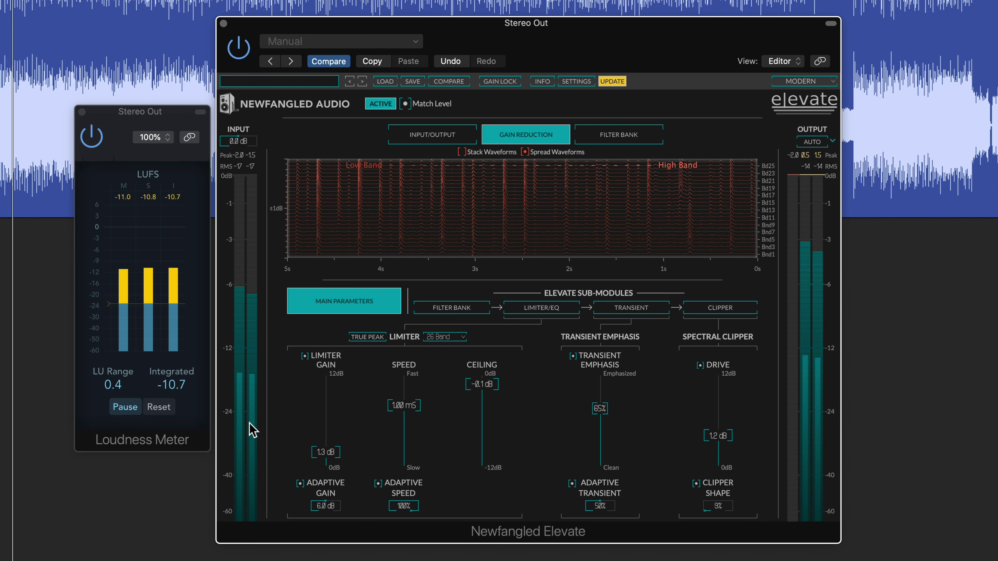
left_click(159, 407)
left_click(543, 478)
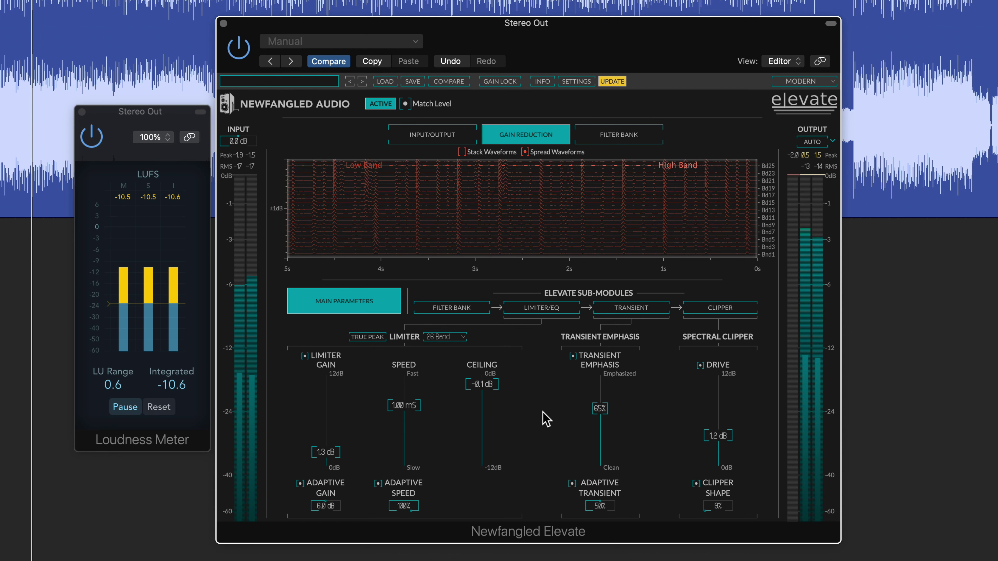
Raise the Limiter Gain to 3.7 dB, remeasure the loudness, then stop playback and clear the meter
mouse_move(334, 457)
left_mouse_down()
mouse_move(330, 415)
mouse_move(331, 449)
left_mouse_up()
left_click(160, 407)
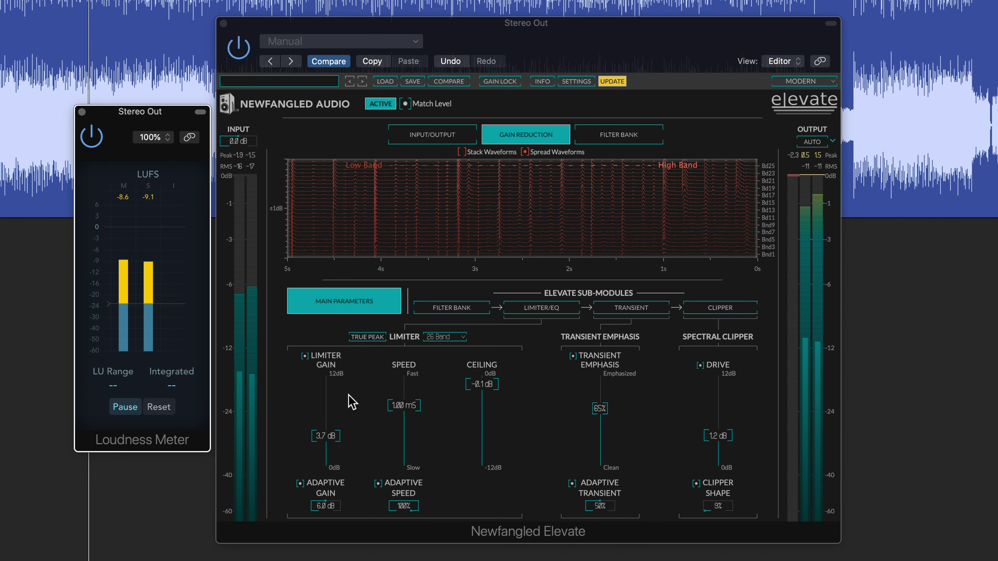
key("space")
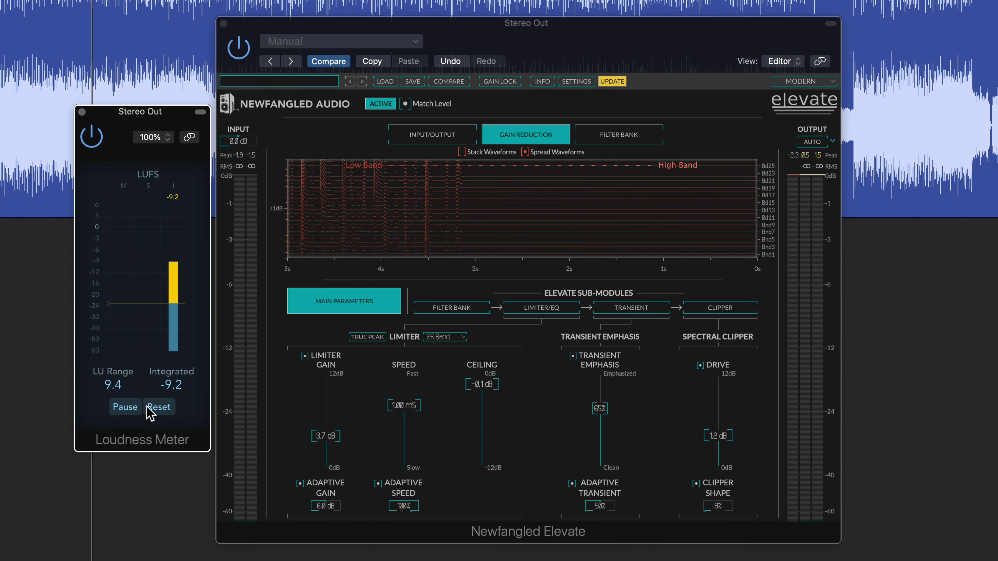
left_click(150, 407)
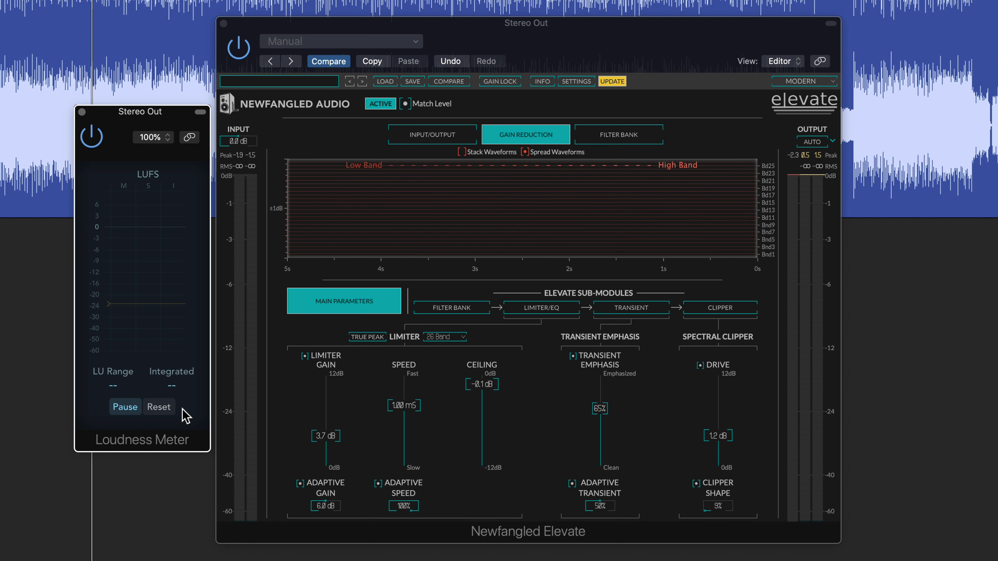
left_click(284, 398)
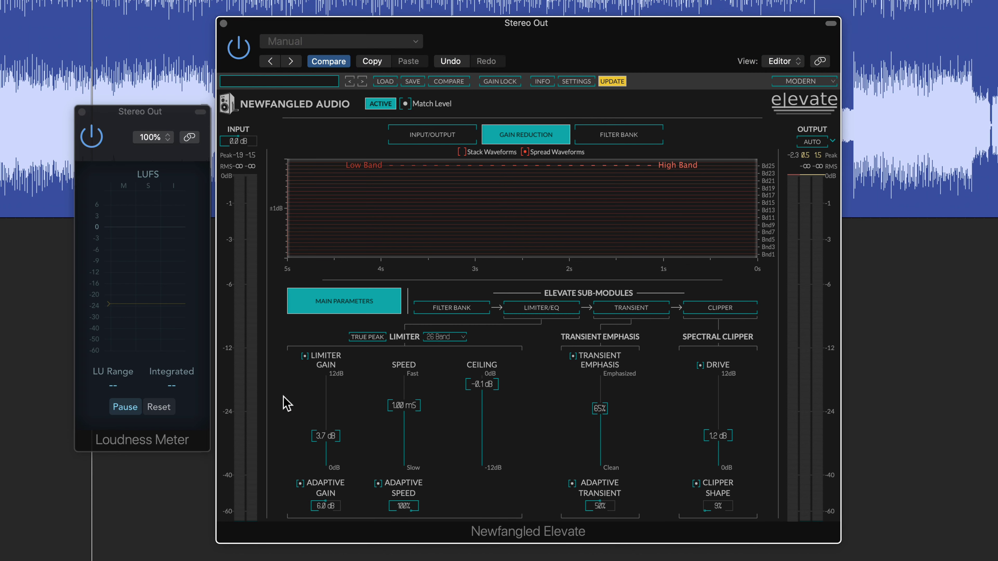
Set the limiter's Ceiling to -1.0 dB and its gain to 2.4 dB
left_click(493, 386)
type("-1")
key("Return")
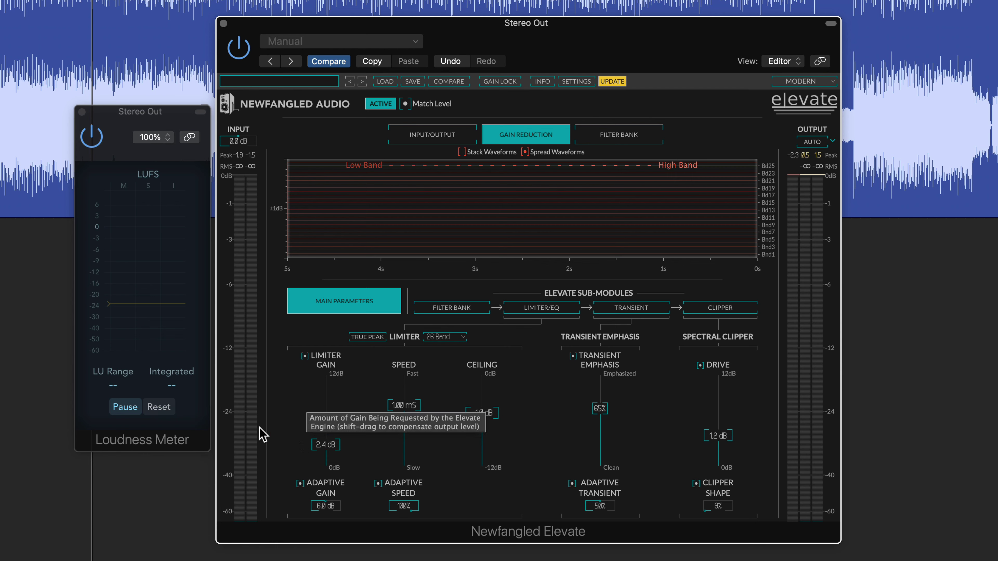
Set the Limiter Gain to 2.2 dB against a fresh loudness reading and compare bypassed and active processing
left_click(160, 412)
key("space")
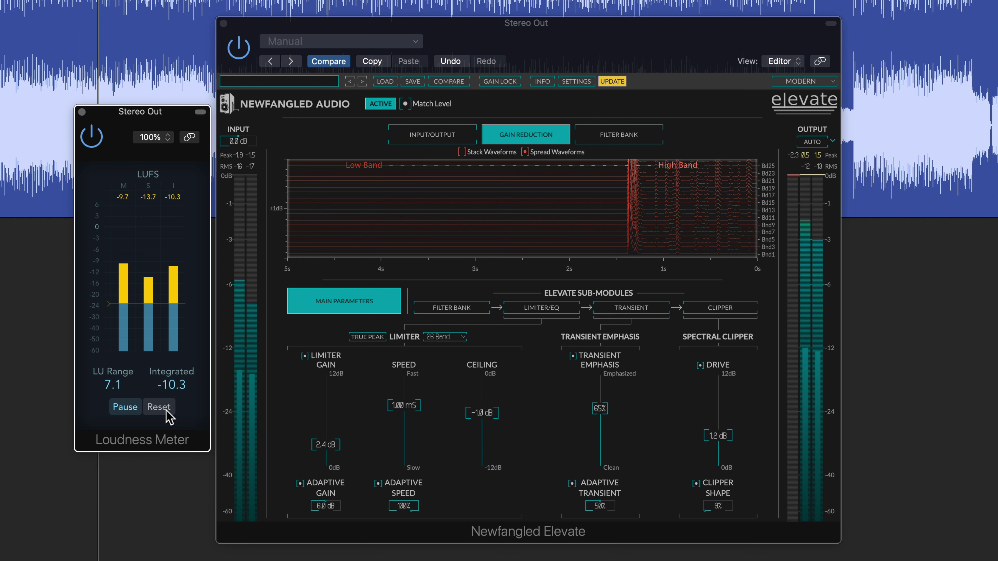
left_click(168, 416)
left_click_drag(328, 446, 330, 454)
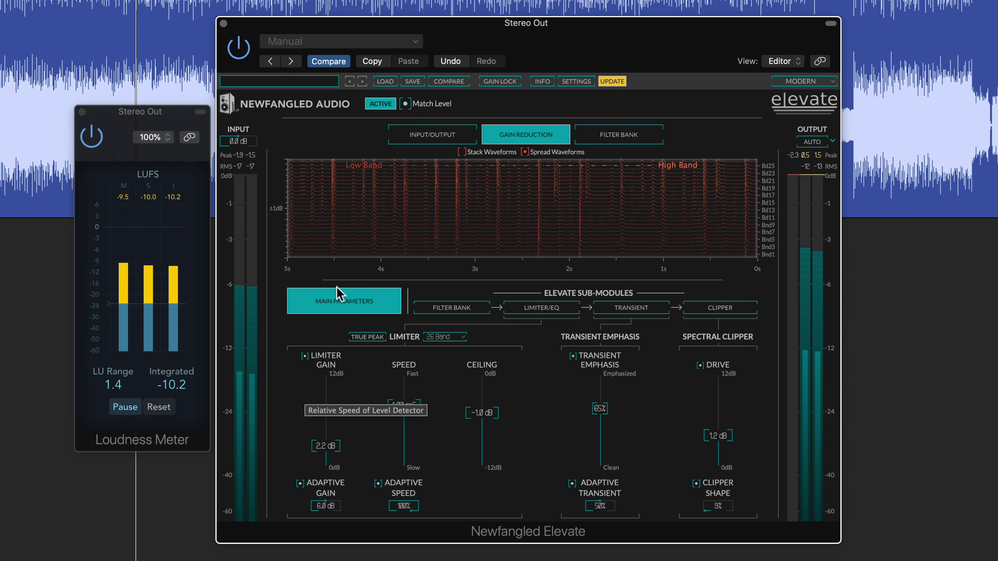
left_click(374, 103)
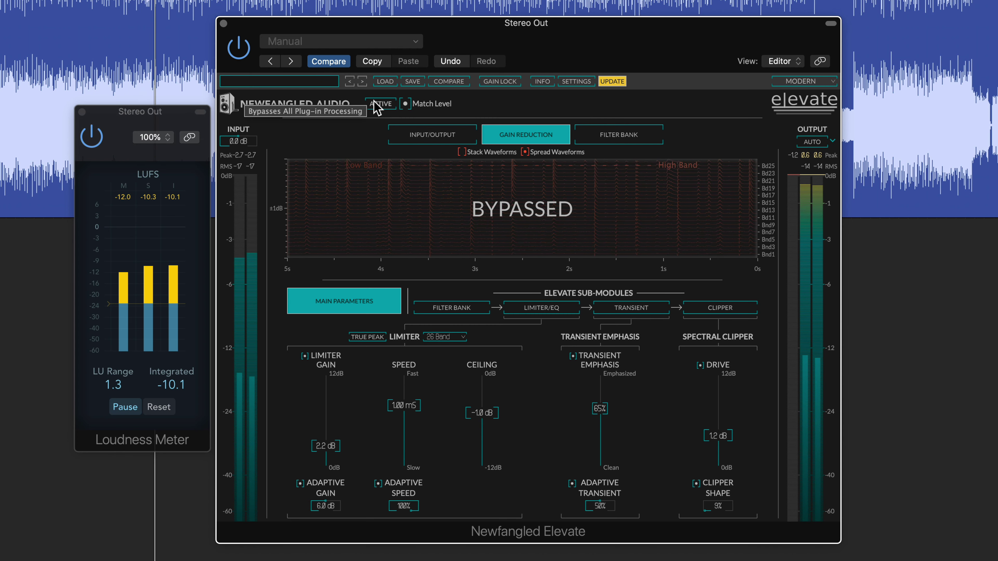
left_click(376, 104)
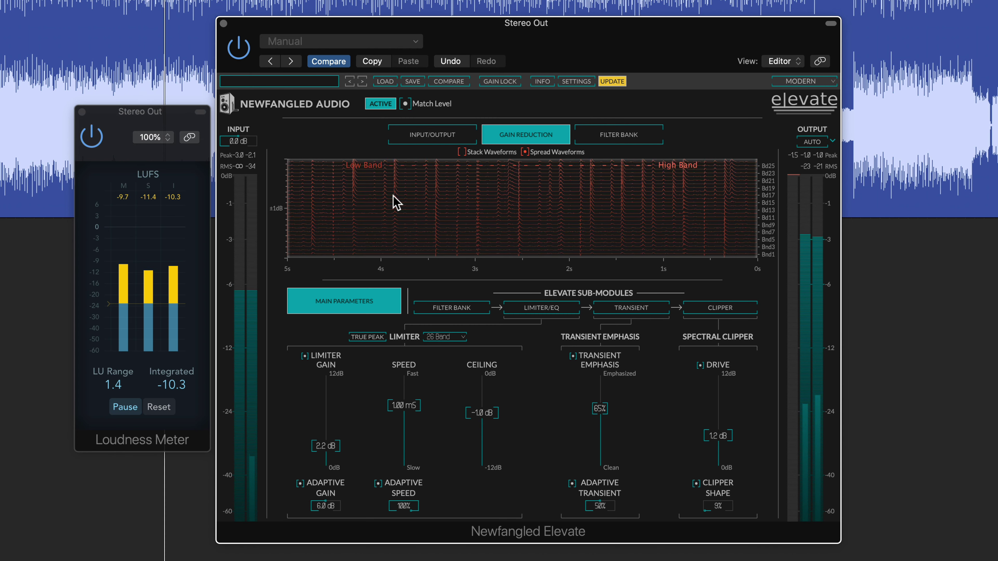
Set Transient Emphasis to 59% and Adaptive Transient to 65%, and raise the spectral clipper's Drive to 1.5 dB
left_click(631, 311)
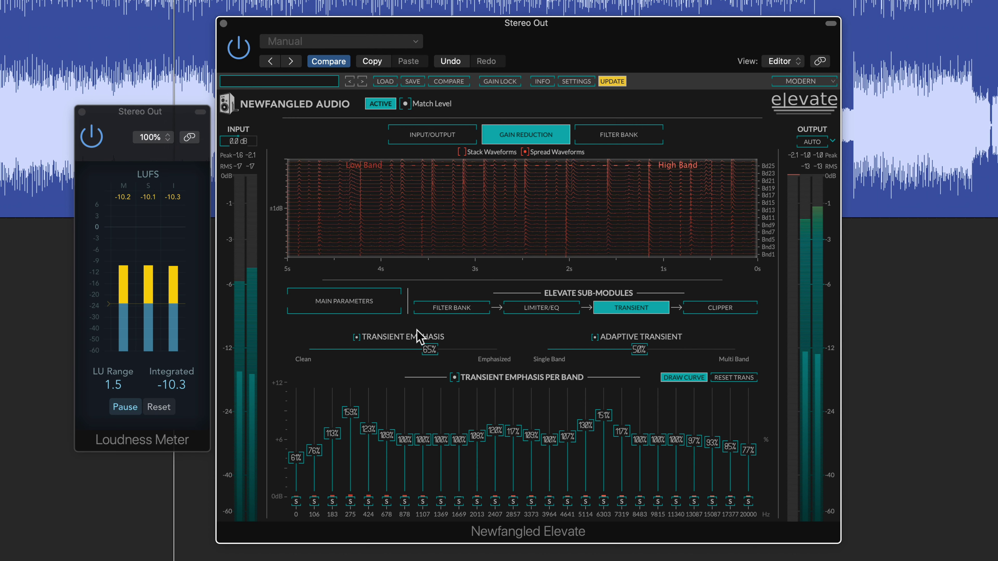
left_click_drag(432, 351, 426, 352)
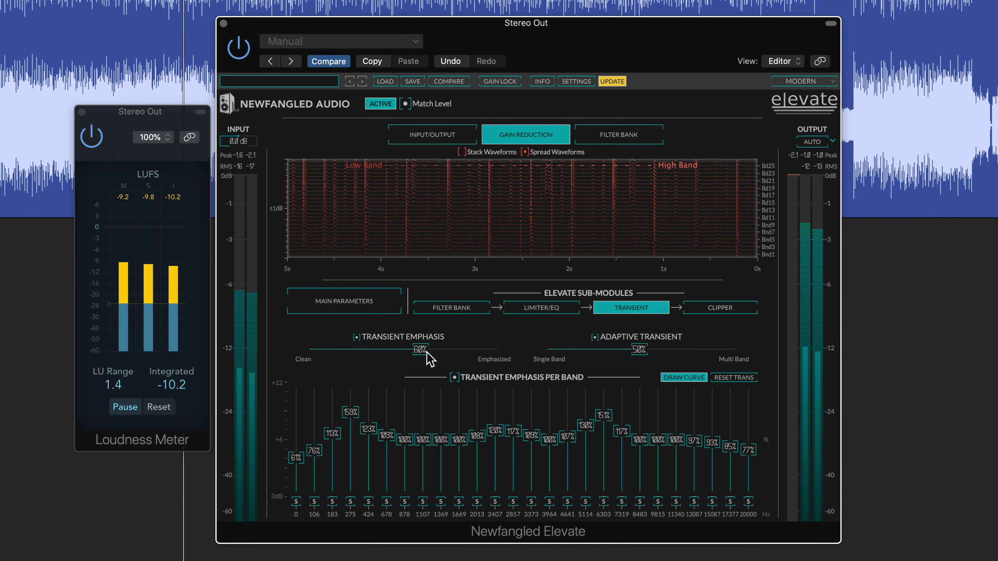
left_click_drag(639, 351, 660, 352)
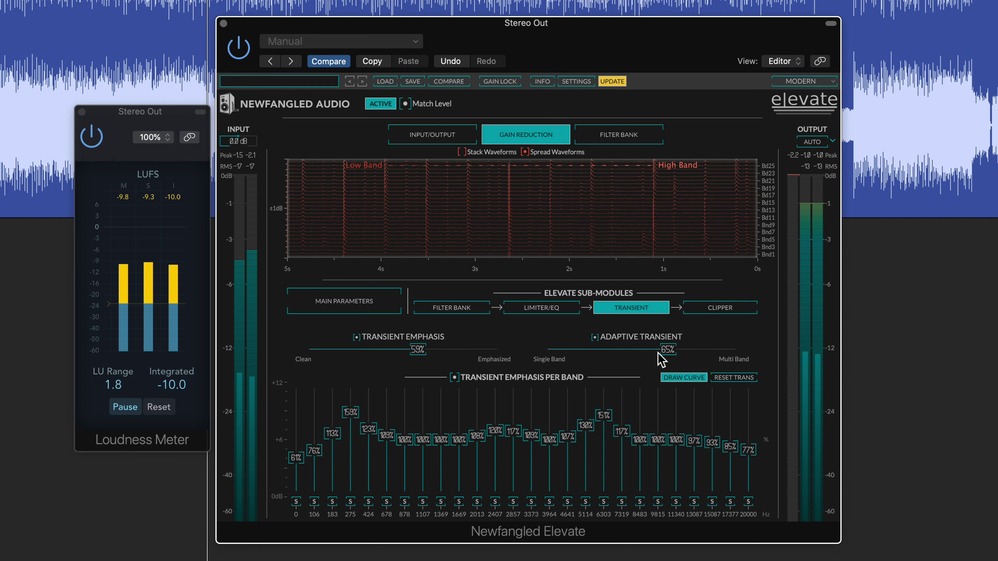
left_click(707, 309)
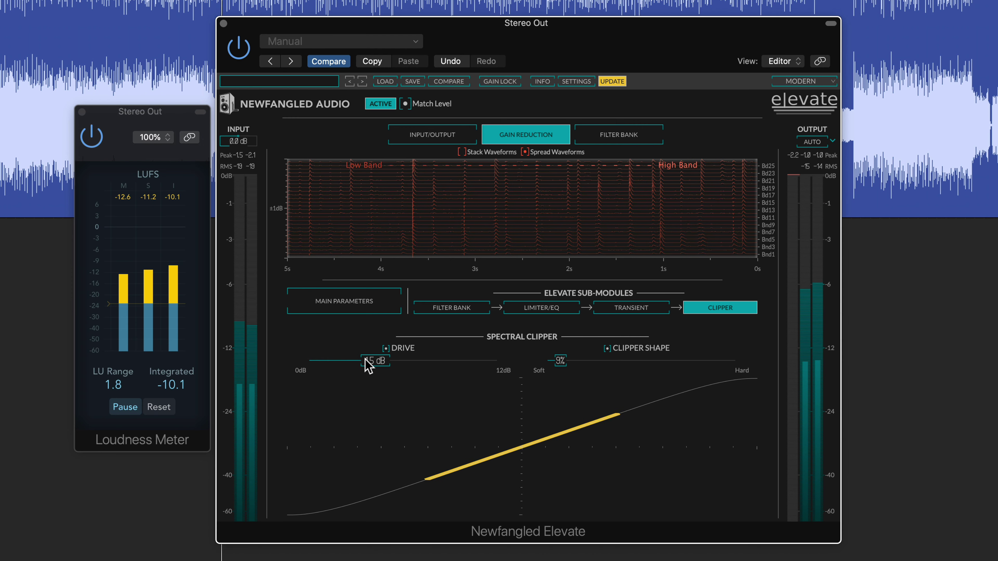
Draw a rising gain curve across the high bands, from 0.6 dB at 8483 Hz to 3.7 dB at 20000 Hz
left_click(509, 309)
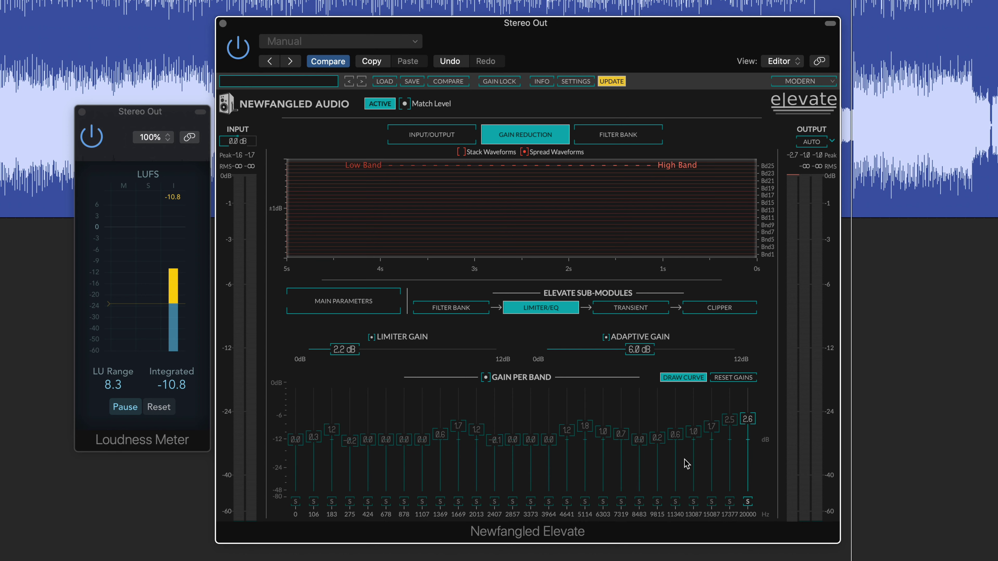
mouse_move(648, 440)
left_mouse_down()
mouse_move(753, 408)
mouse_move(644, 439)
mouse_move(722, 413)
left_mouse_up()
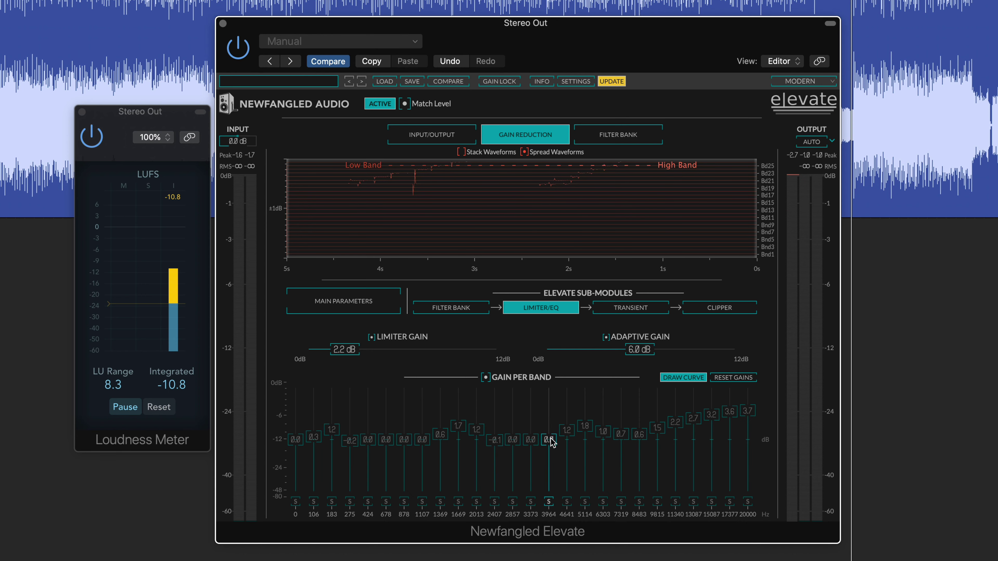
Audition the 2857, 3373 and 3964 Hz bands in solo and draw a dip from 2407 to 3964 Hz, down to -1.2 dB at 3373 Hz
left_click(530, 503)
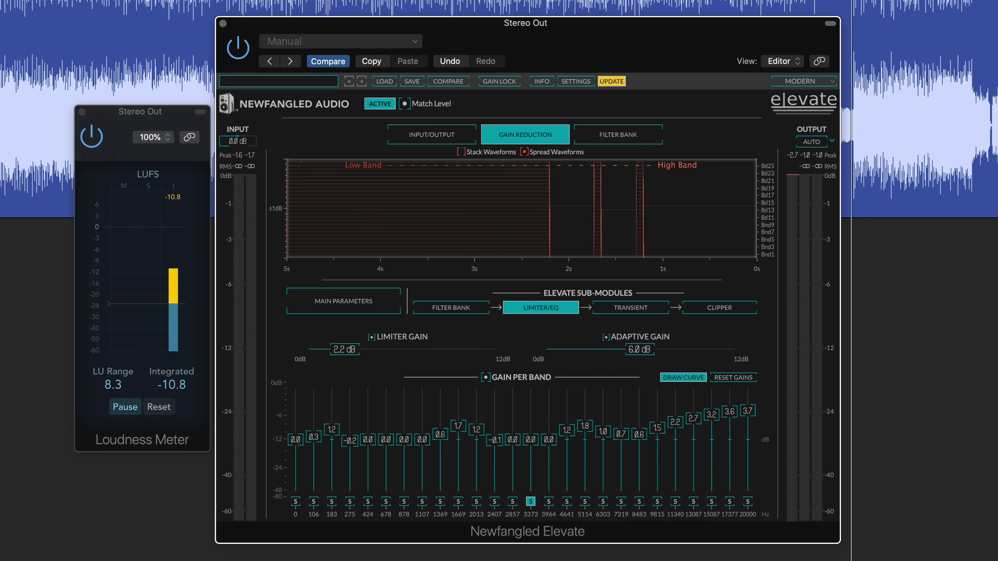
left_click(456, 557)
key("space")
left_click(512, 502)
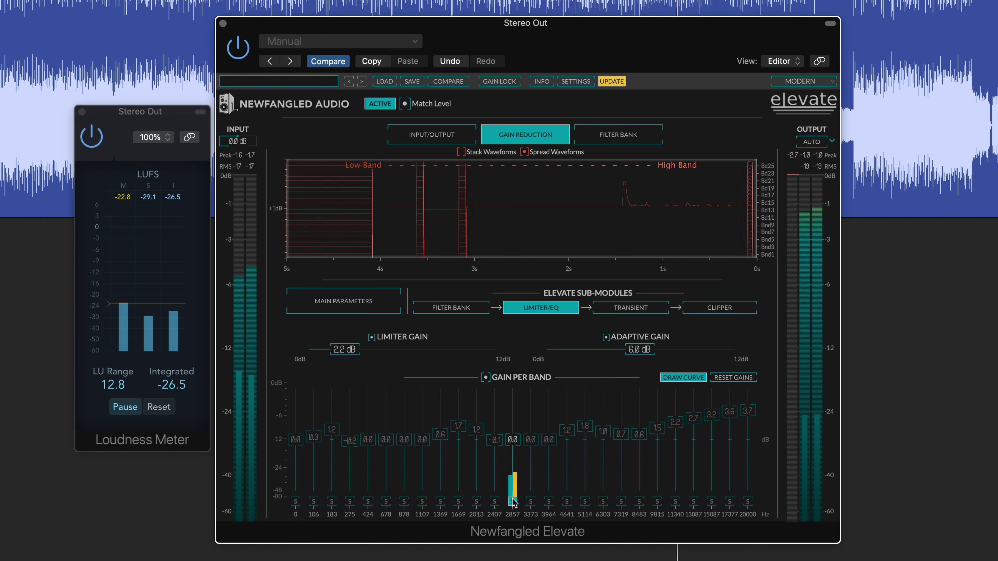
left_click(512, 502)
left_click(512, 502)
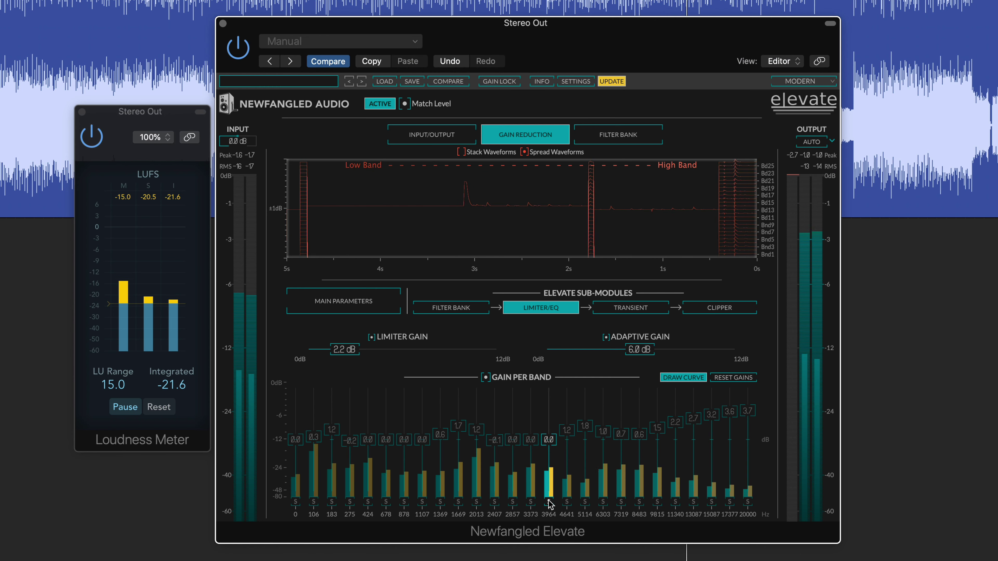
left_click(549, 502)
left_click(548, 502)
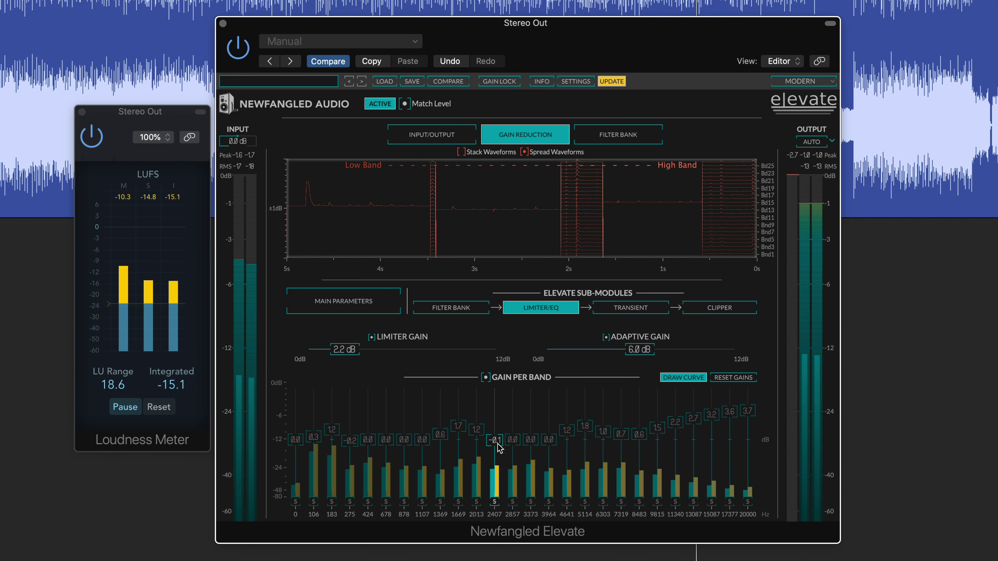
mouse_move(494, 442)
left_mouse_down()
mouse_move(548, 444)
mouse_move(532, 456)
mouse_move(502, 449)
mouse_move(553, 443)
left_mouse_up()
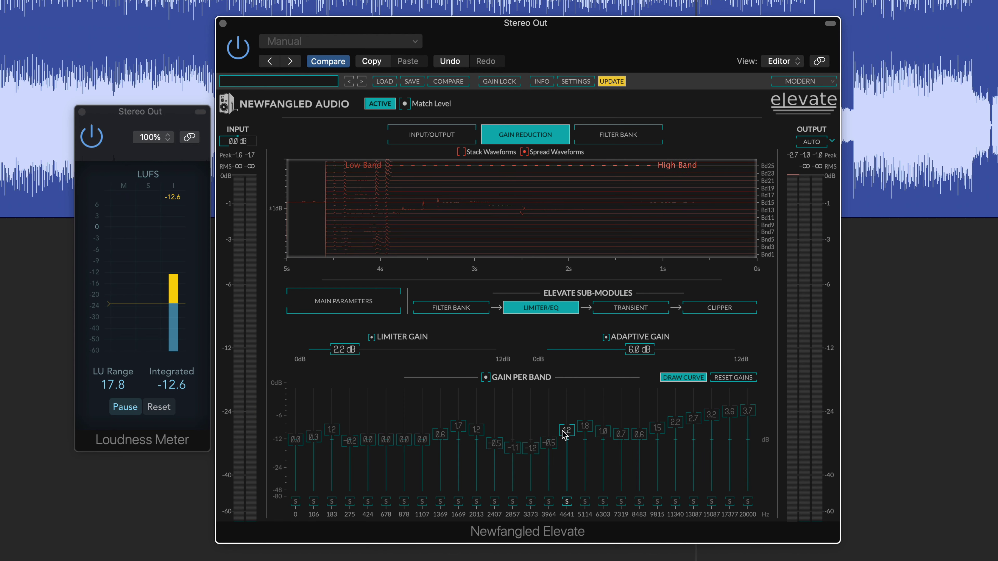
Audition the 275, 424 and 678 Hz bands in solo and set their gains to 2.1, -0.9 and -0.7 dB
left_click(369, 502)
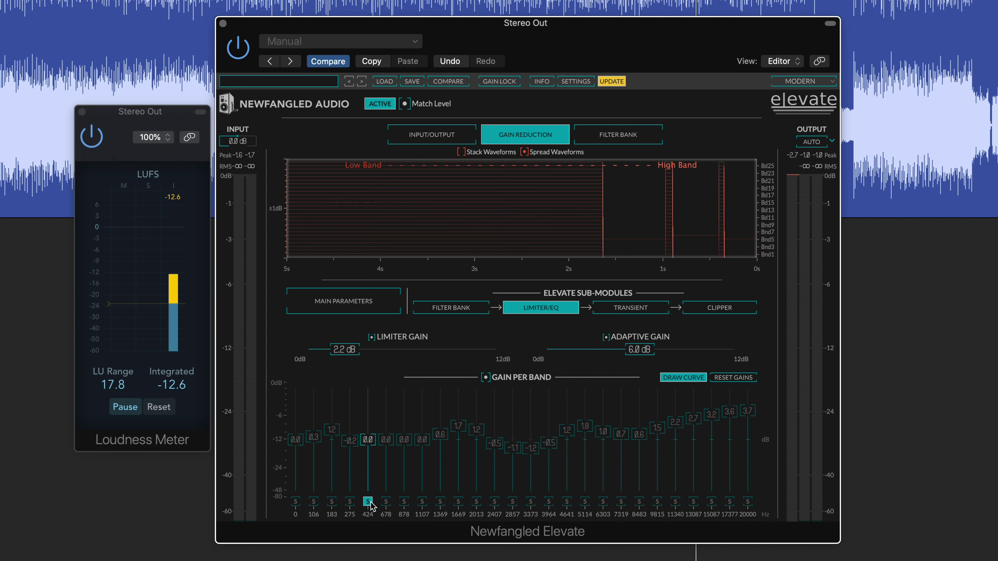
key("space")
left_click(386, 502)
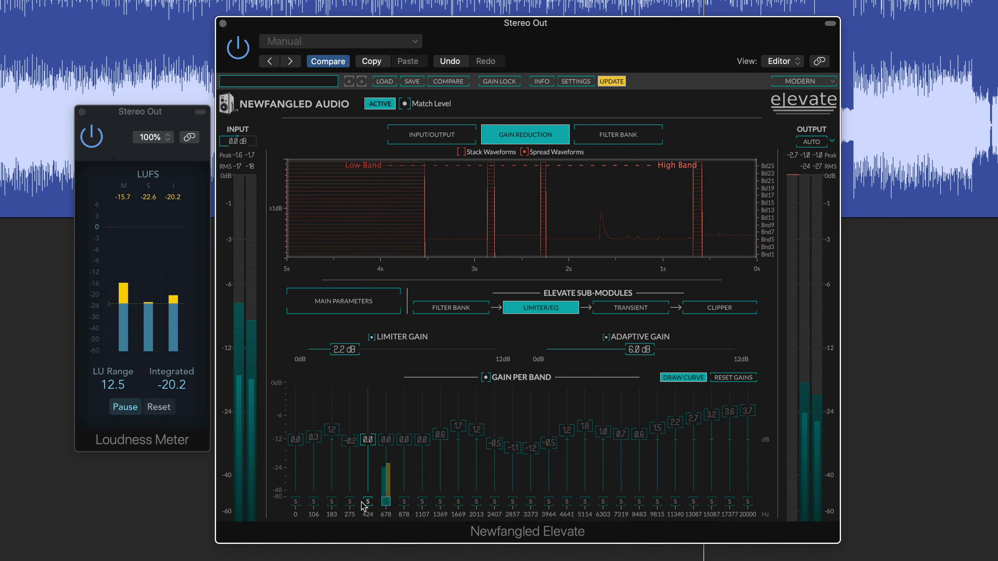
left_click(349, 502)
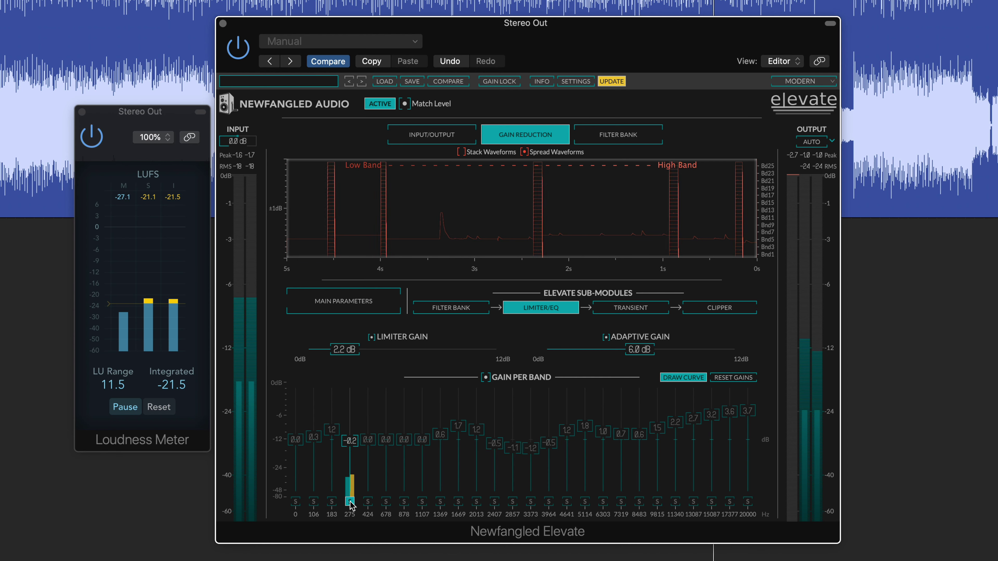
left_click(350, 502)
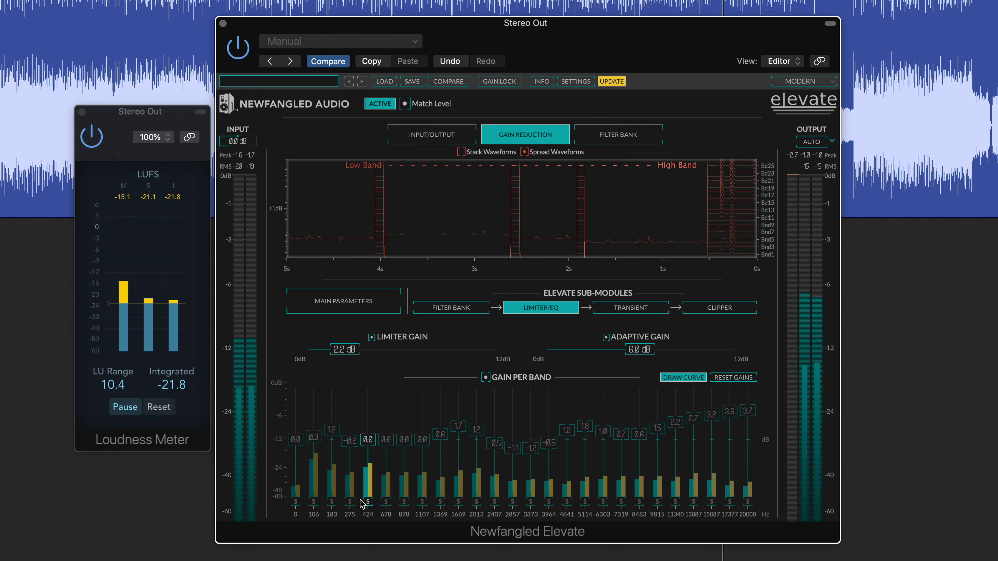
key("space")
mouse_move(350, 441)
left_mouse_down()
mouse_move(350, 429)
mouse_move(334, 428)
mouse_move(383, 445)
mouse_move(365, 444)
mouse_move(372, 451)
mouse_move(355, 423)
left_mouse_up()
Set the 183 Hz band's gain to 1.4 dB, the 106 Hz band to -0.1 dB and the lowest band to -0.7 dB
left_click(337, 427)
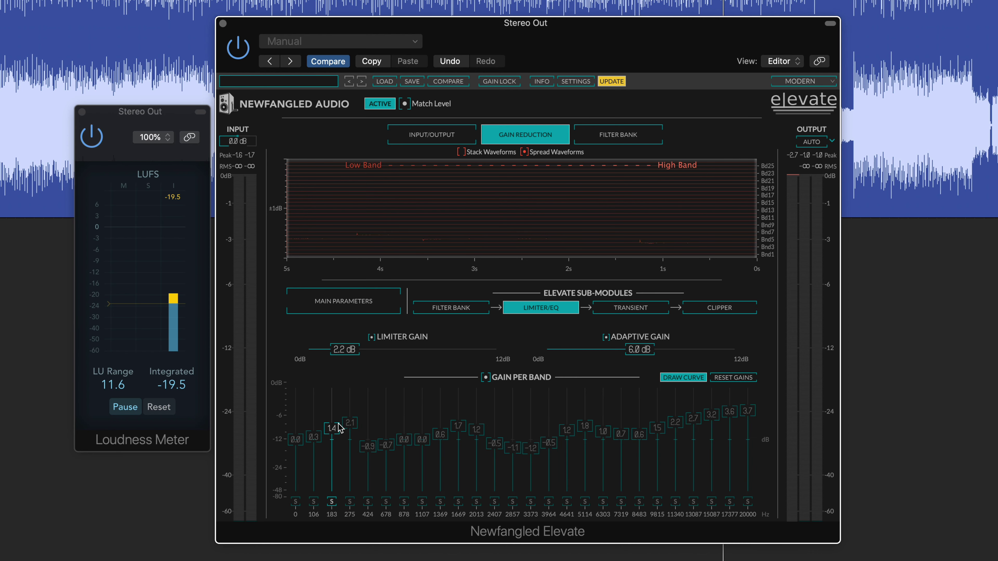
left_click_drag(301, 445, 310, 440)
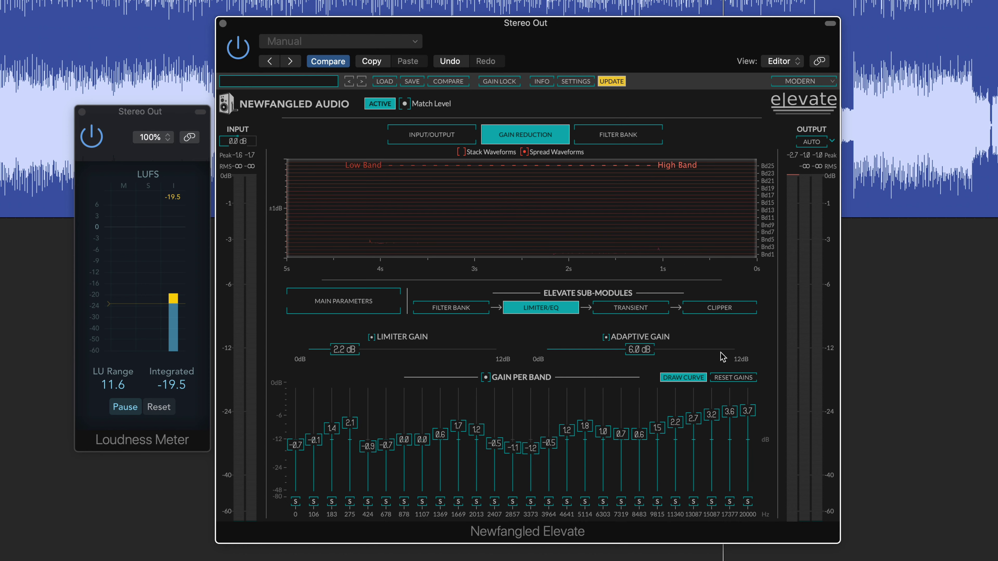
Play the track, redraw the high-band gains rising from 1.5 dB at 8483 Hz to 3.6 dB at 15087 Hz, and compare against bypass
key("space")
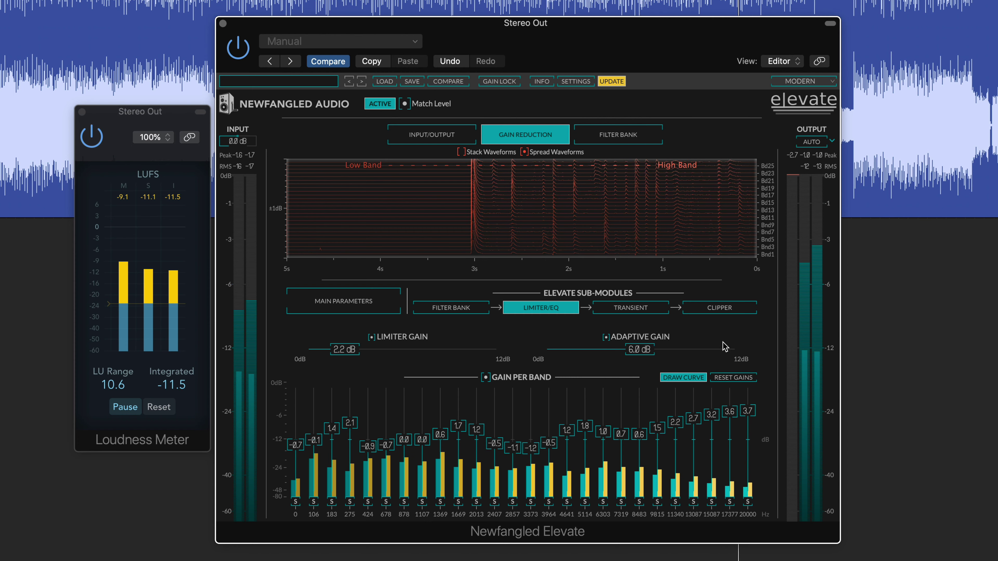
left_click_drag(644, 433, 712, 411)
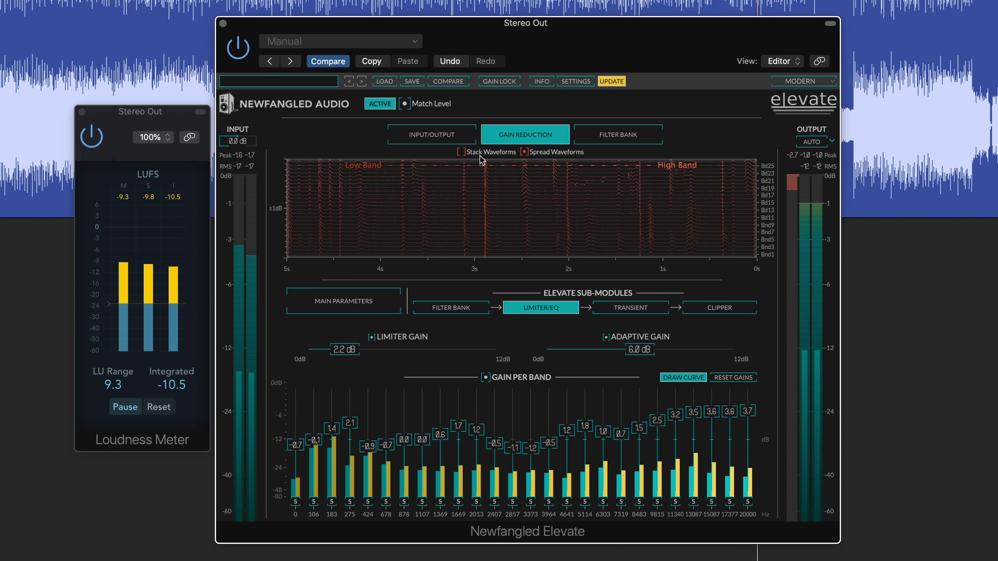
left_click(383, 104)
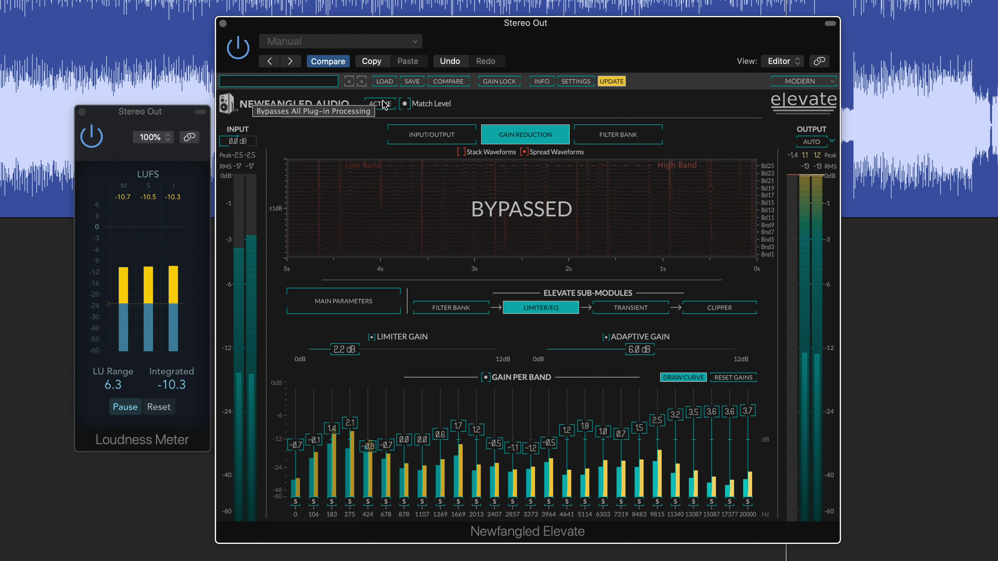
left_click(383, 105)
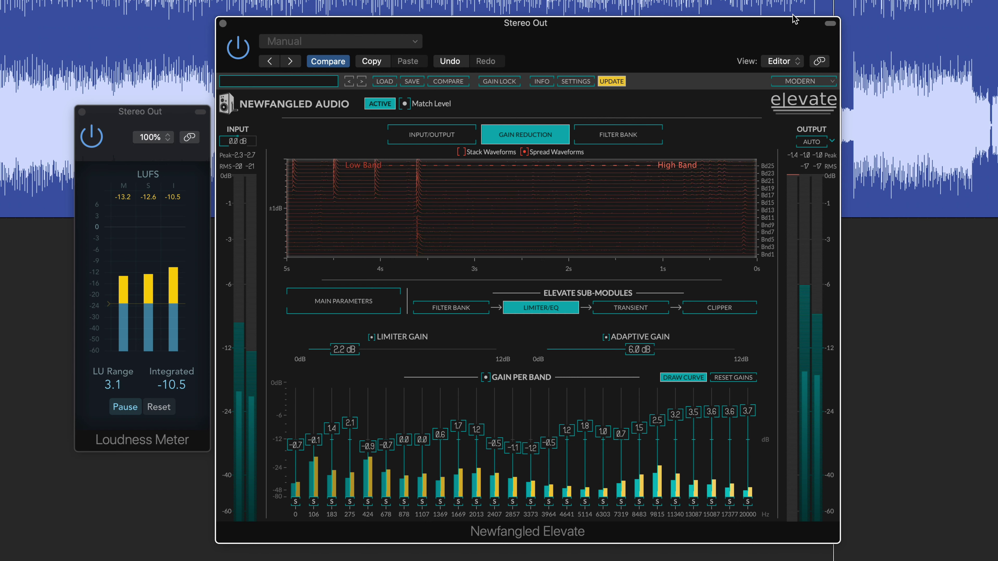
Restart playback slightly further along the track and compare the processed sound with the level-matched bypass twice
left_click(851, 1)
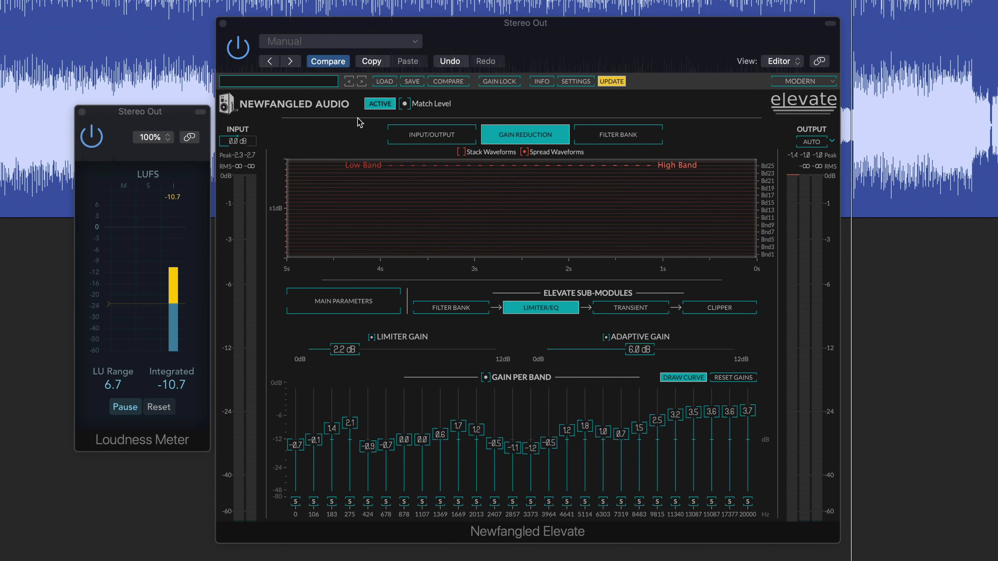
key("space")
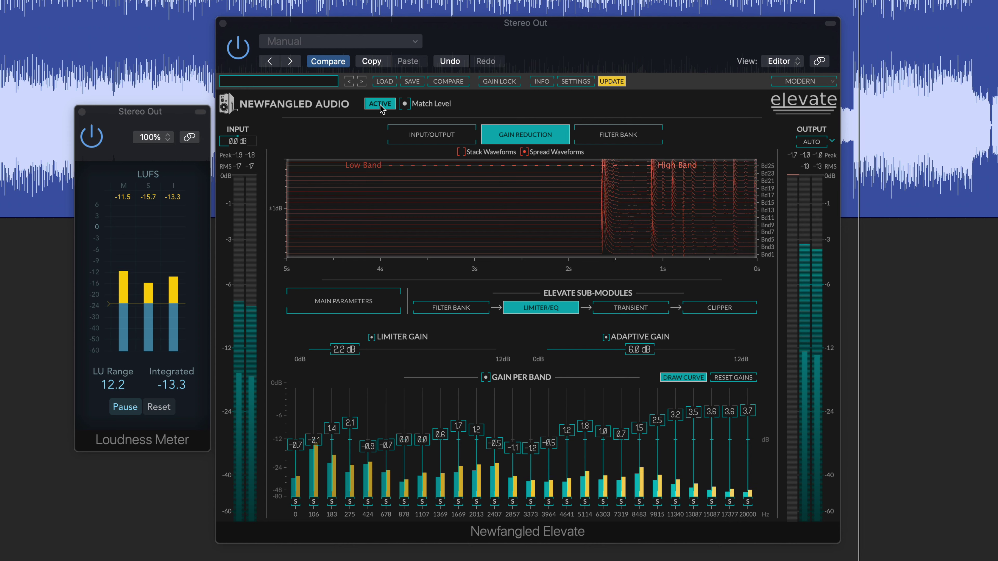
left_click(379, 104)
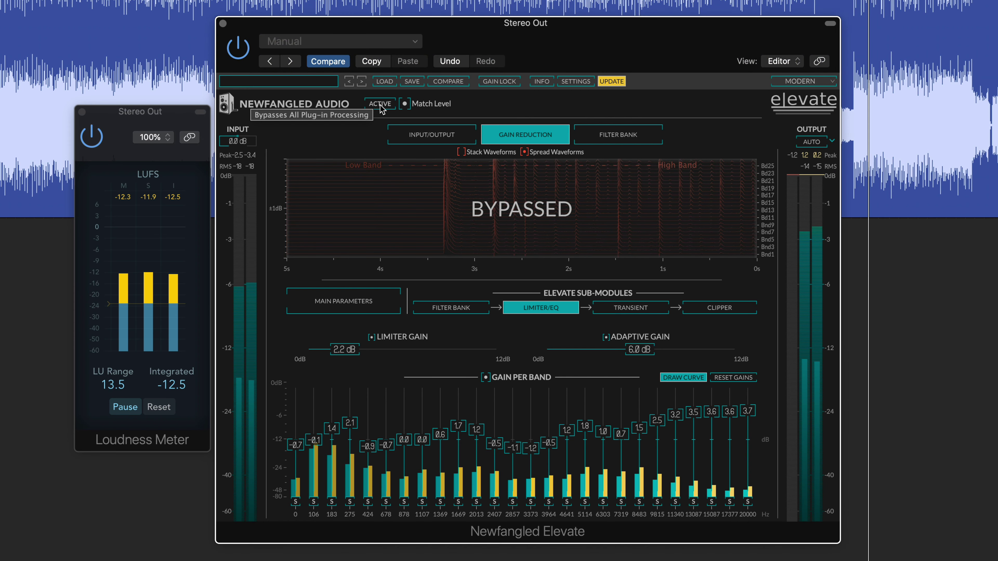
left_click(380, 103)
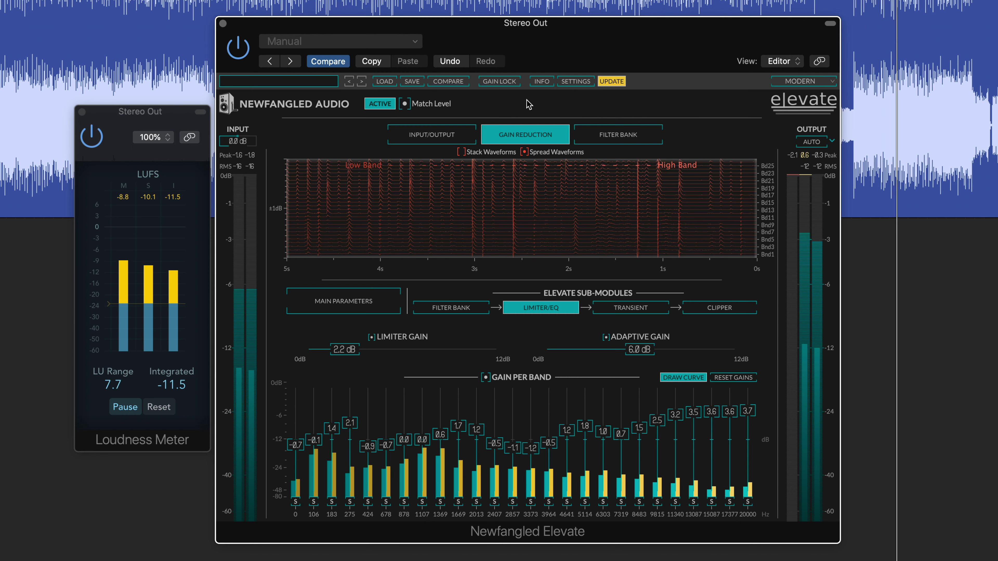
left_click(378, 104)
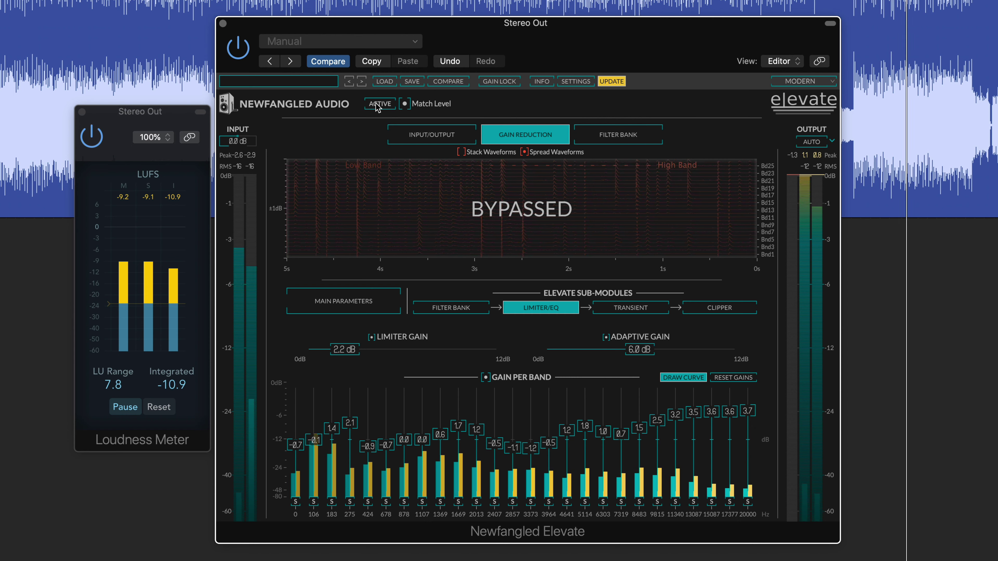
left_click(377, 105)
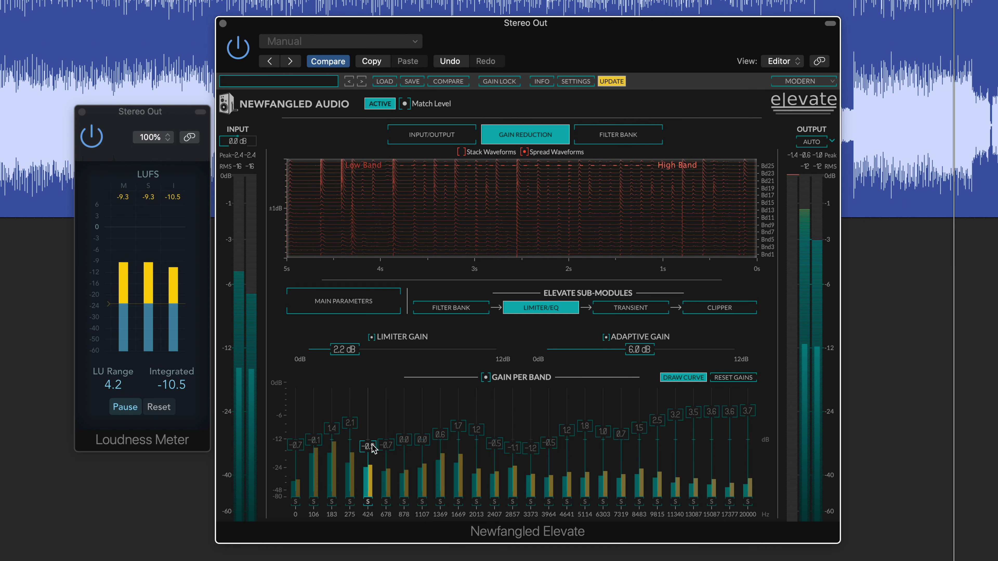
Set the 424 Hz band's gain to 0.1 dB, compare the master with the bypassed signal twice, and stop playback
left_click_drag(372, 448, 371, 440)
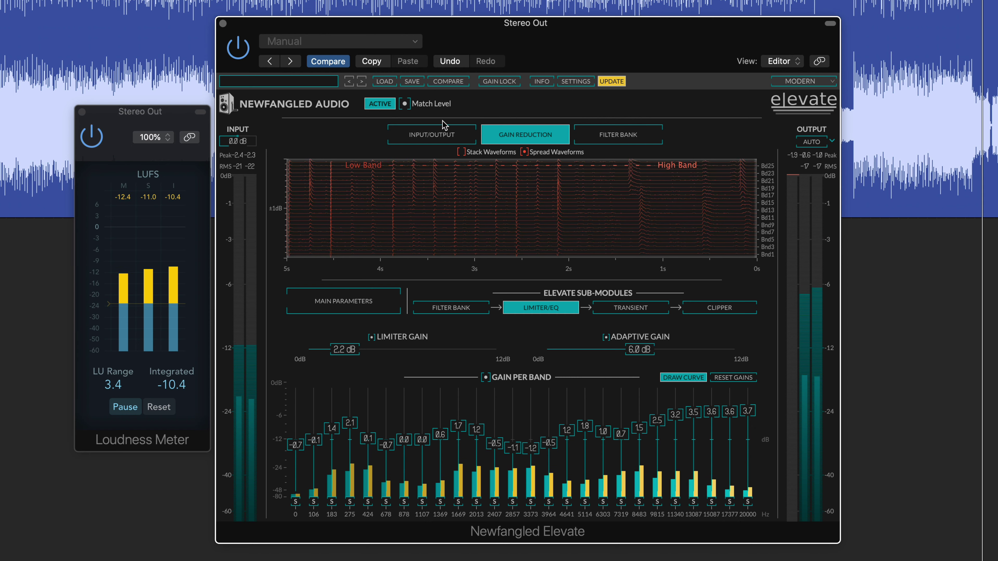
left_click(383, 104)
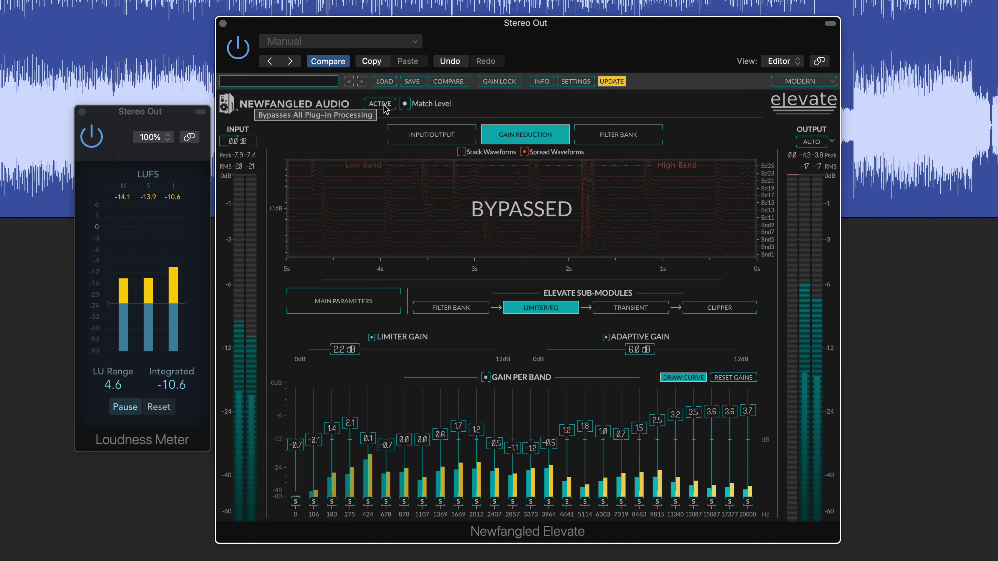
left_click(383, 104)
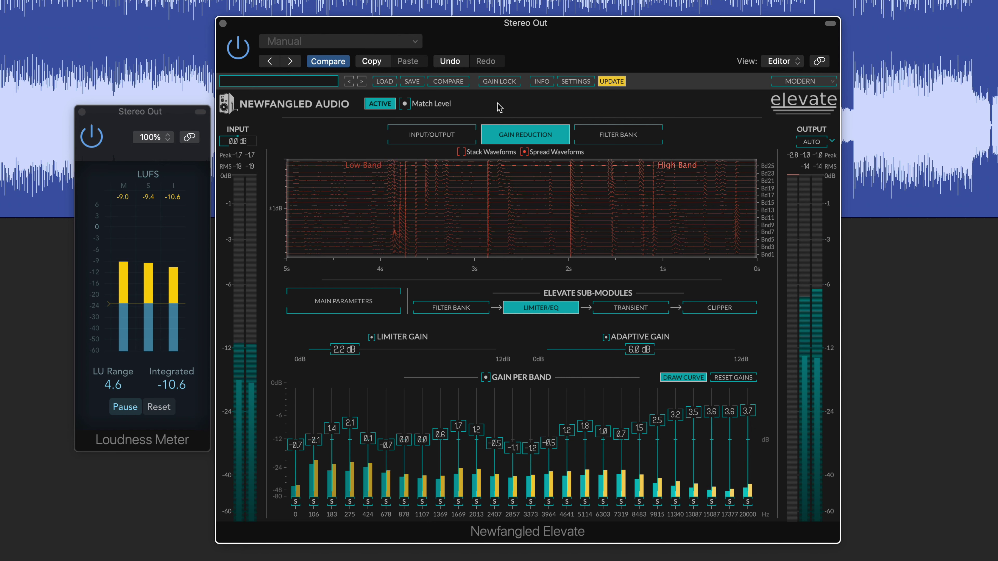
left_click(386, 106)
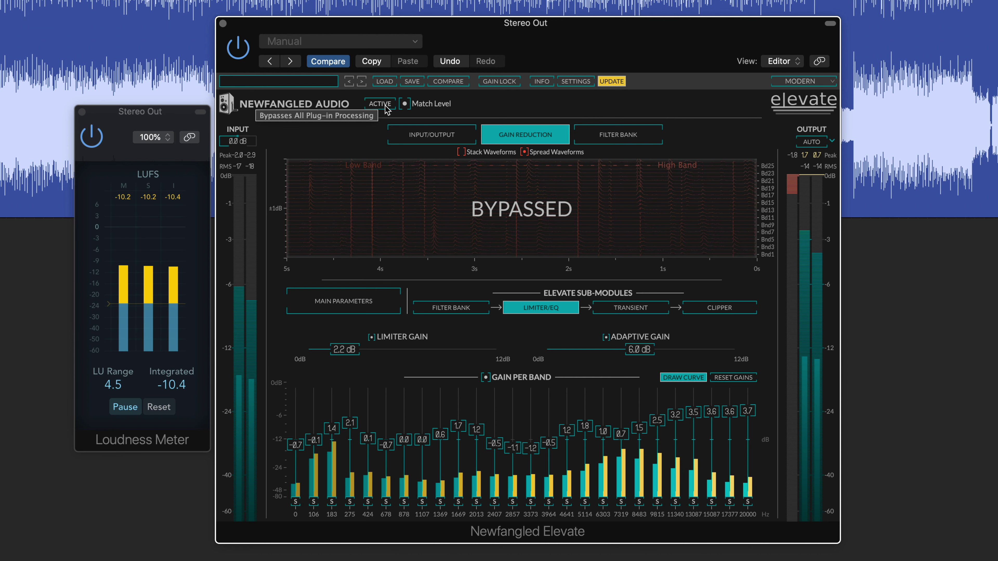
left_click(381, 104)
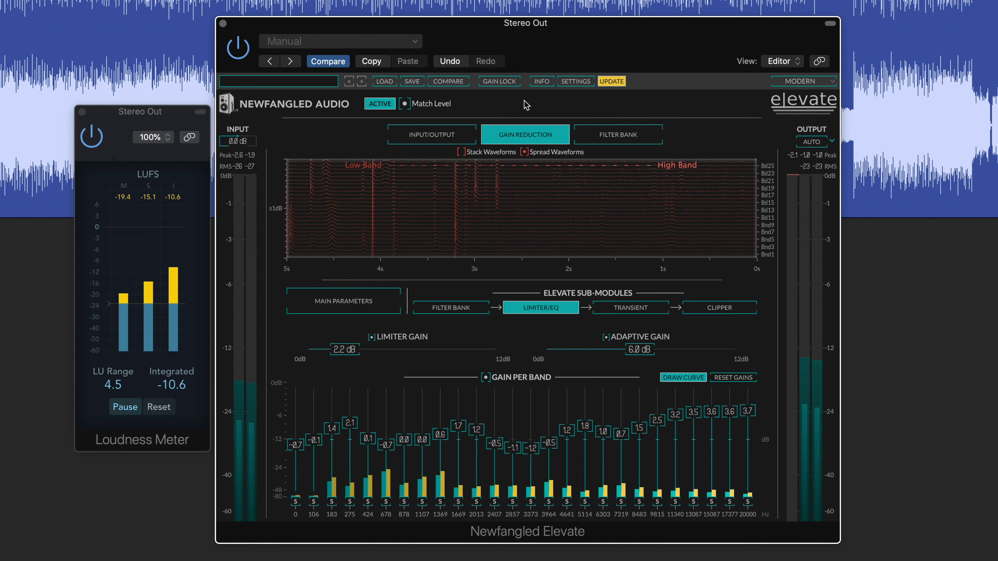
key("space")
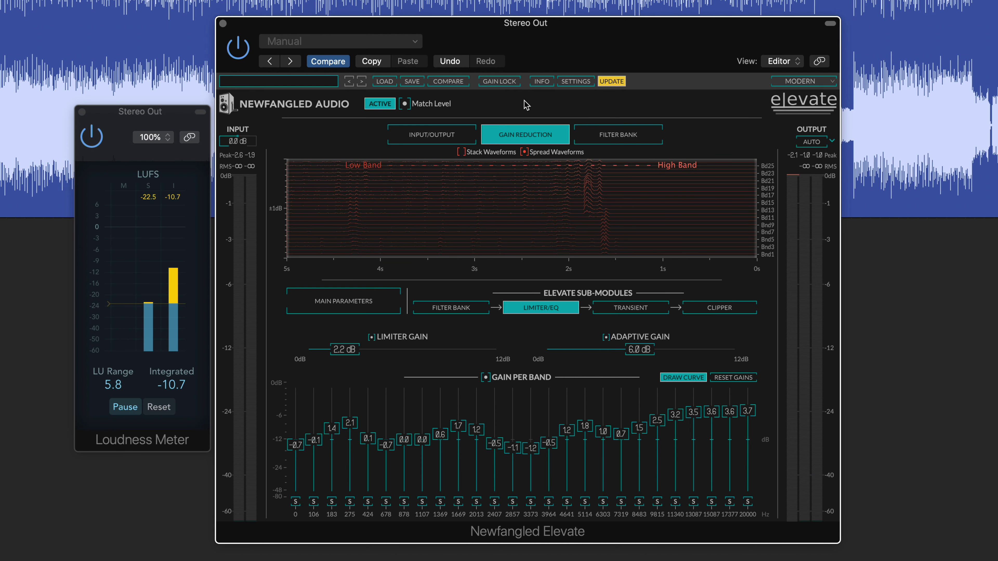